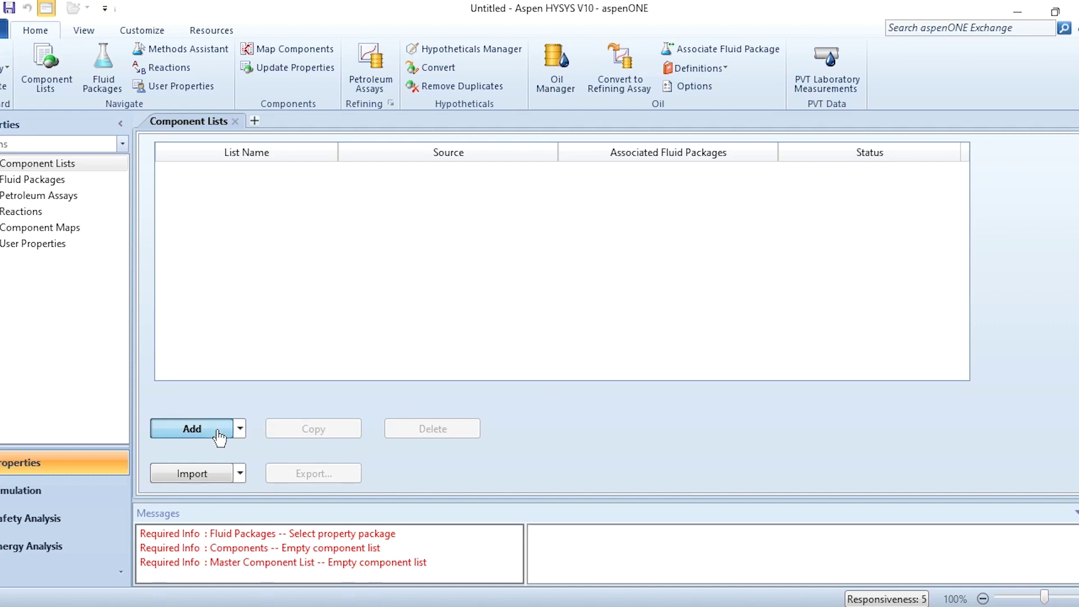
- Add Ethylene, n-Butane, i-Butane, n-Octane and Nitrogen to the component list
{"action": "type", "text": "ethene"}
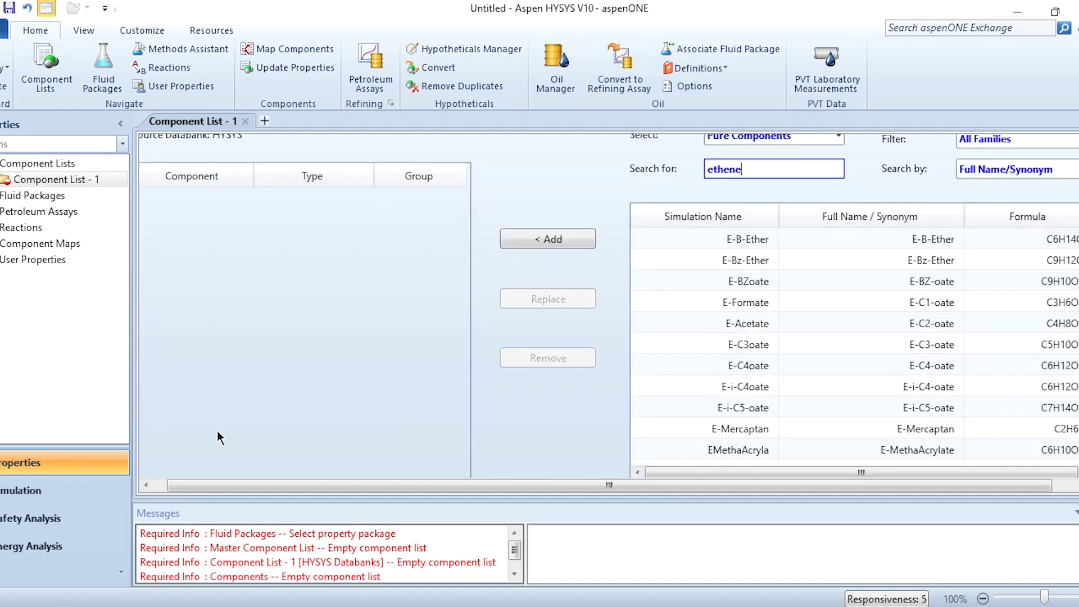
{"action": "key", "text": "Return"}
{"action": "type", "text": "n-but"}
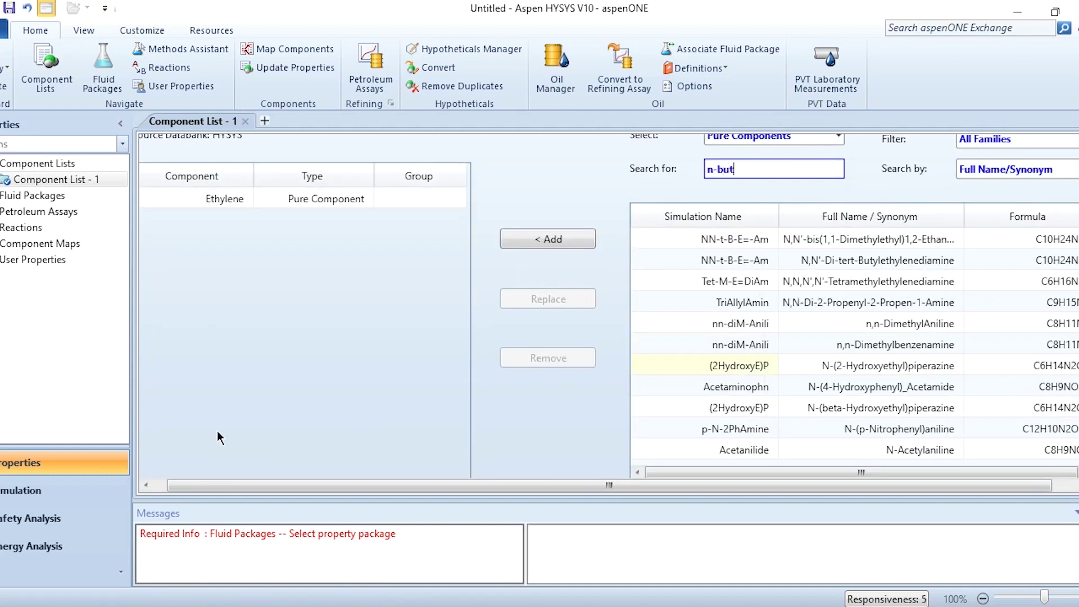
{"action": "key", "text": "Return"}
{"action": "type", "text": "i-butane"}
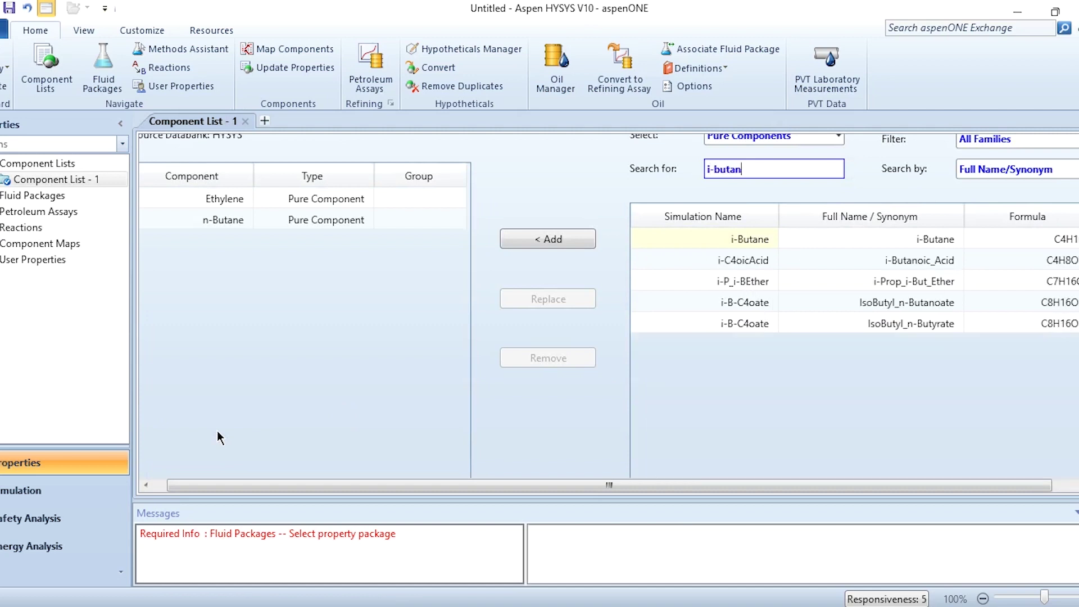
{"action": "key", "text": "Return"}
{"action": "type", "text": "n-octane"}
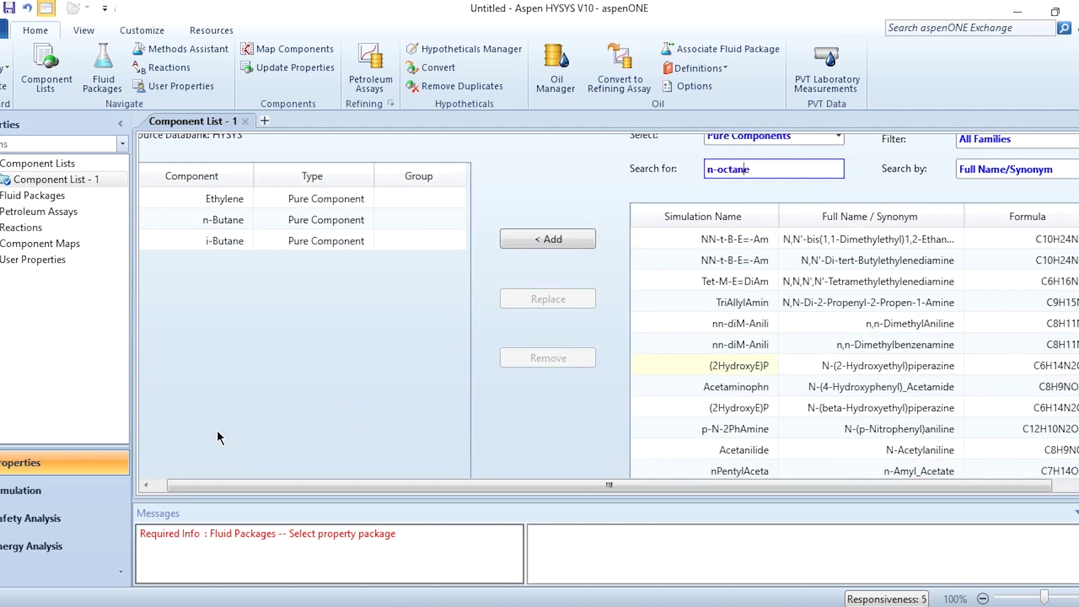
{"action": "key", "text": "Return"}
{"action": "type", "text": "nitrogen"}
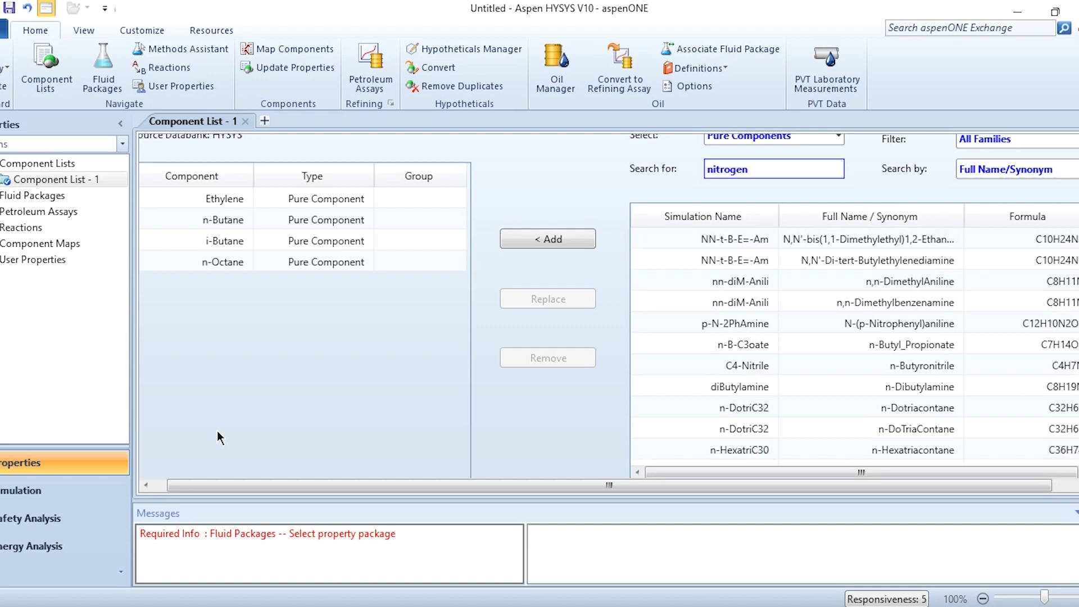
{"action": "key", "text": "Return"}
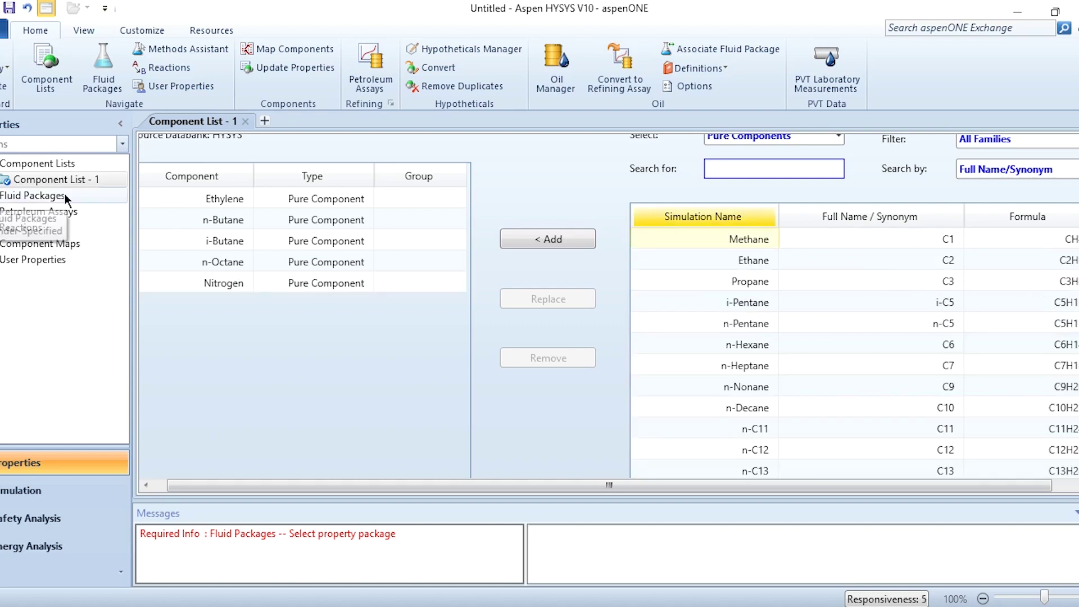
- Create a new fluid package using the Peng-Robinson property package
{"action": "left_click", "coordinate": [65, 194]}
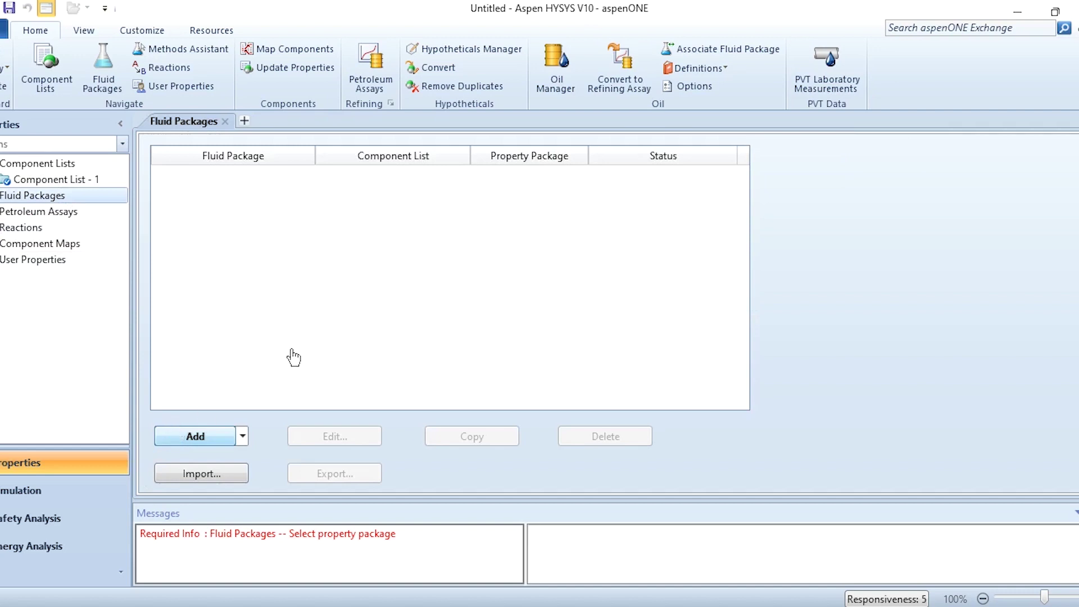
{"action": "left_click", "coordinate": [311, 365]}
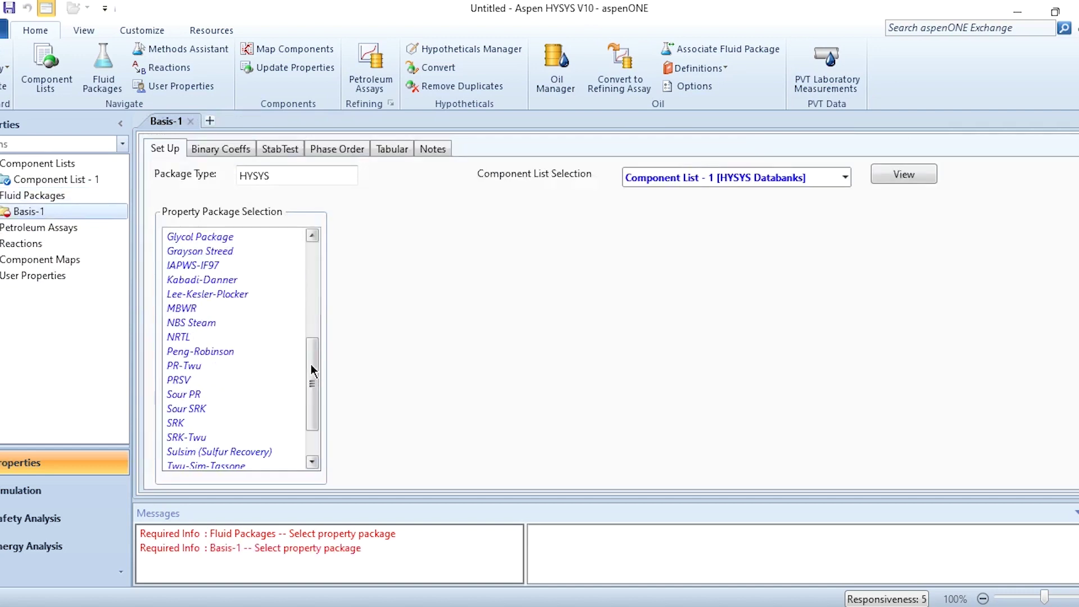
{"action": "left_click", "coordinate": [232, 351]}
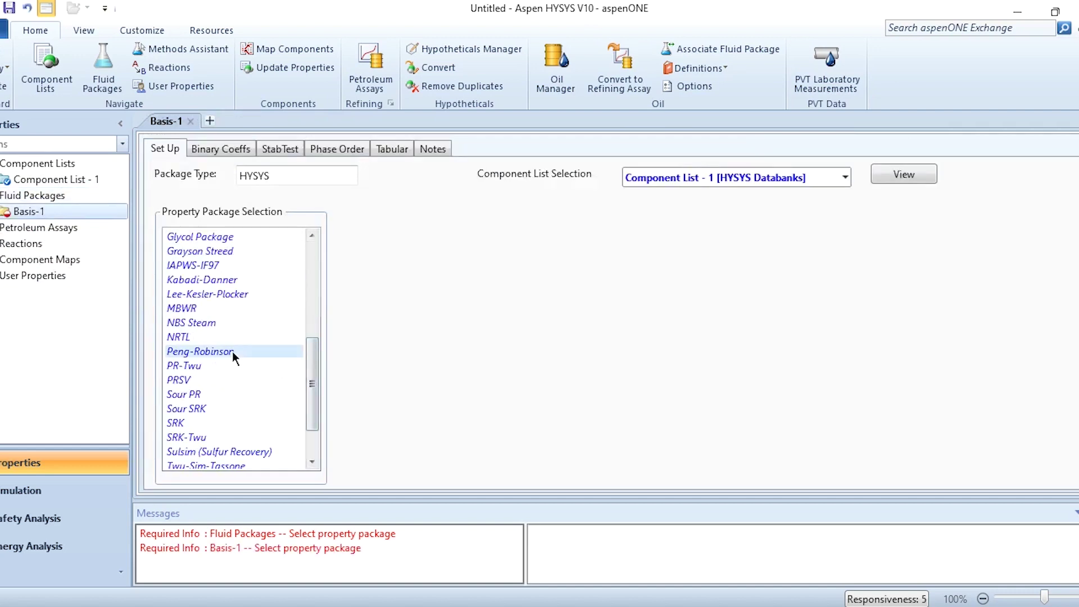
{"action": "left_click", "coordinate": [22, 244]}
- Create reaction set Set-1 containing a new conversion reaction Rxn-1
{"action": "left_click", "coordinate": [198, 425]}
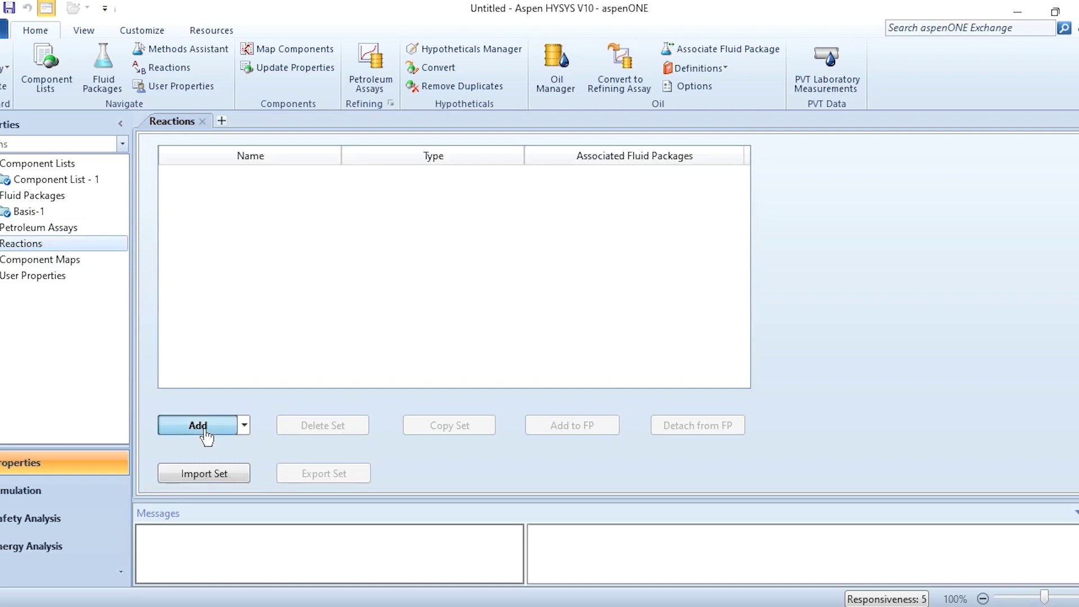
{"action": "left_click", "coordinate": [231, 473]}
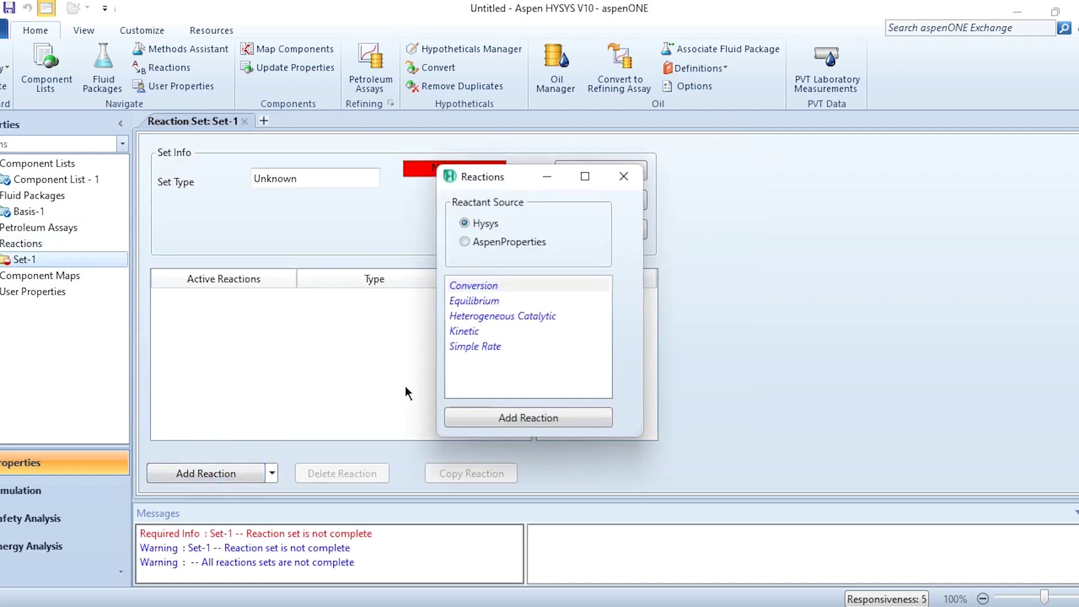
{"action": "left_click", "coordinate": [494, 418]}
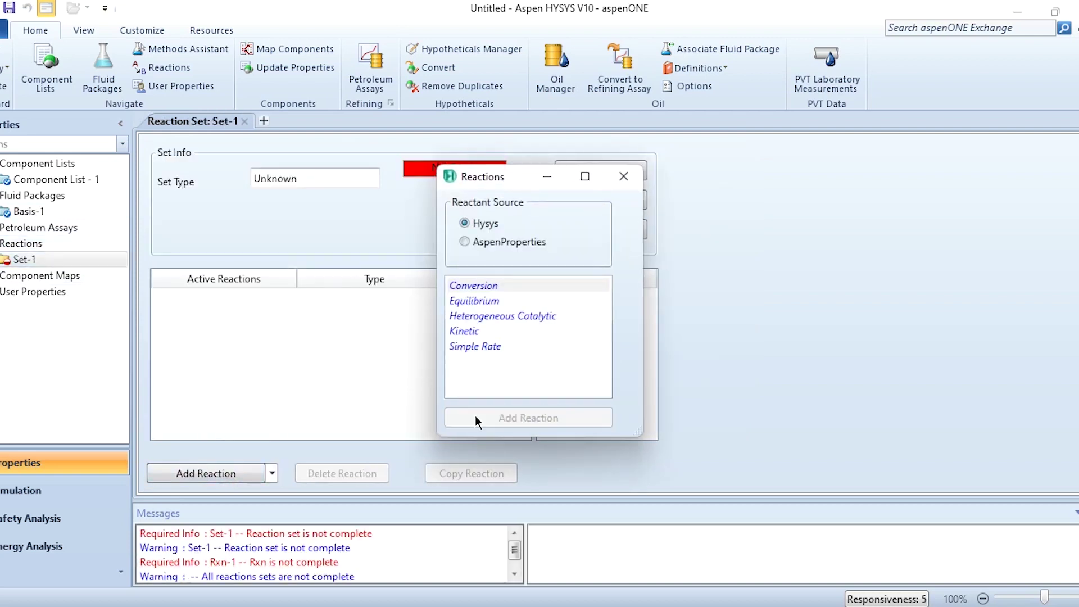
{"action": "left_click", "coordinate": [623, 176]}
{"action": "double_click", "coordinate": [285, 296]}
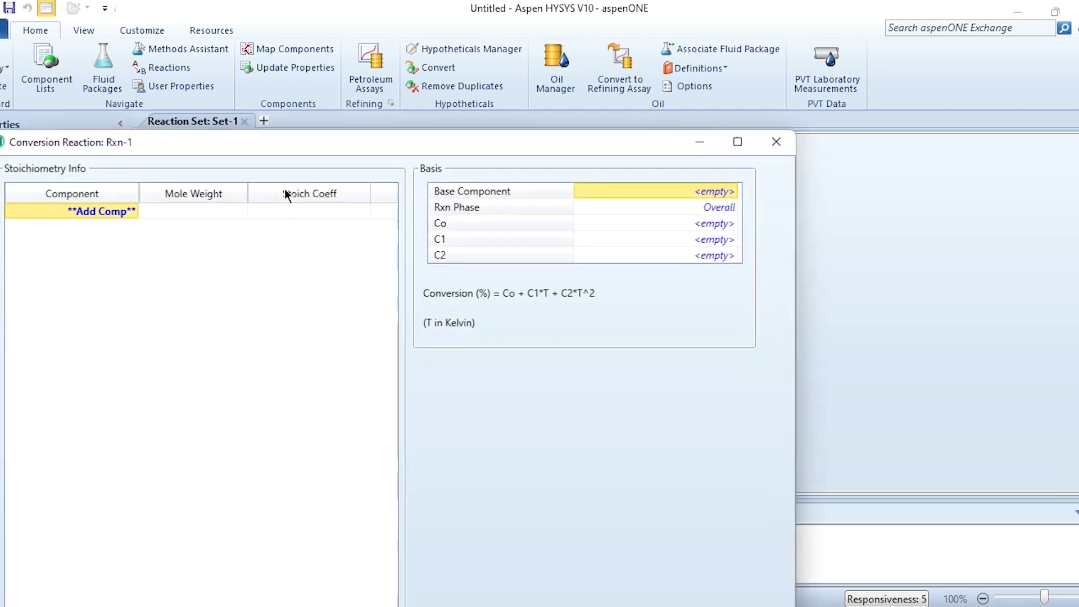
{"action": "double_click", "coordinate": [284, 147]}
- Define Rxn-1 stoichiometry: Ethylene -2, i-Butane -1, n-Octane 1
{"action": "left_click", "coordinate": [56, 75]}
{"action": "left_click", "coordinate": [33, 115]}
{"action": "left_click", "coordinate": [72, 97]}
{"action": "left_click", "coordinate": [31, 130]}
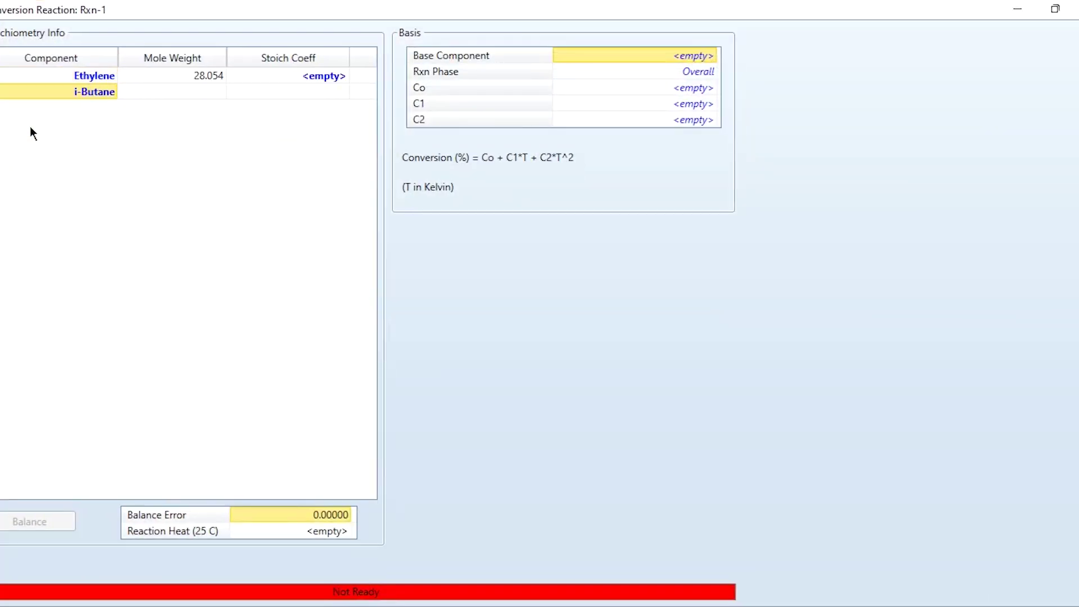
{"action": "left_click", "coordinate": [111, 110]}
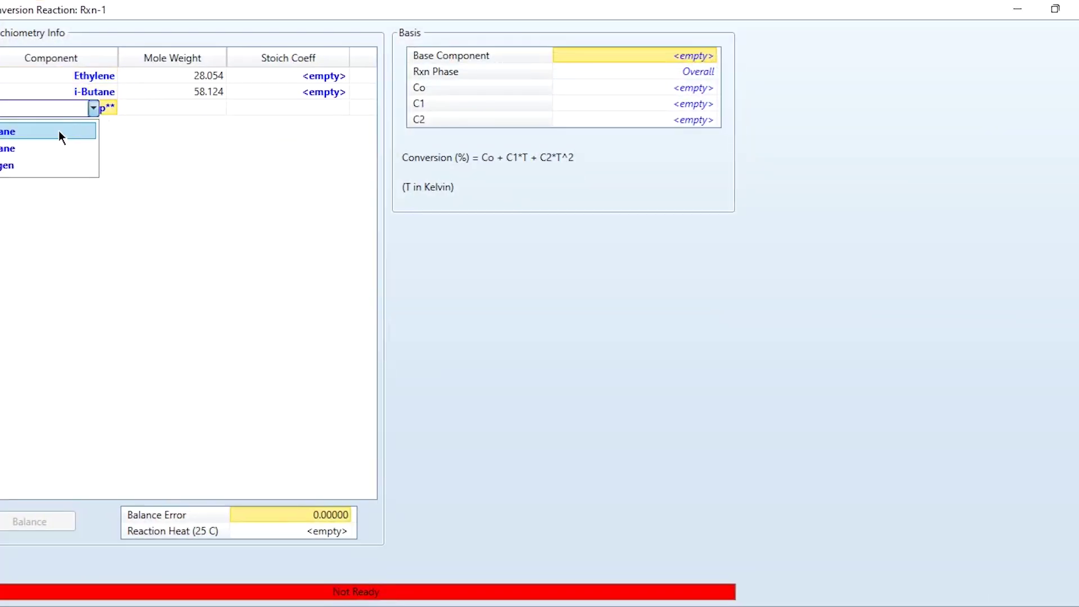
{"action": "left_click", "coordinate": [28, 147]}
{"action": "left_click", "coordinate": [265, 82]}
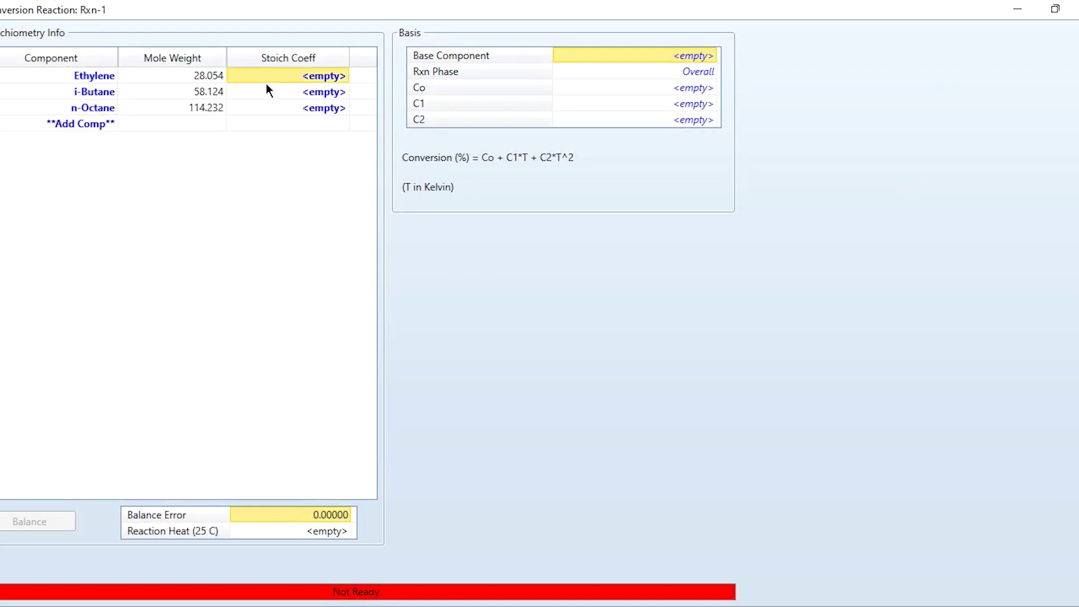
{"action": "type", "text": "-2"}
{"action": "key", "text": "Return"}
{"action": "type", "text": "-1"}
{"action": "key", "text": "Return"}
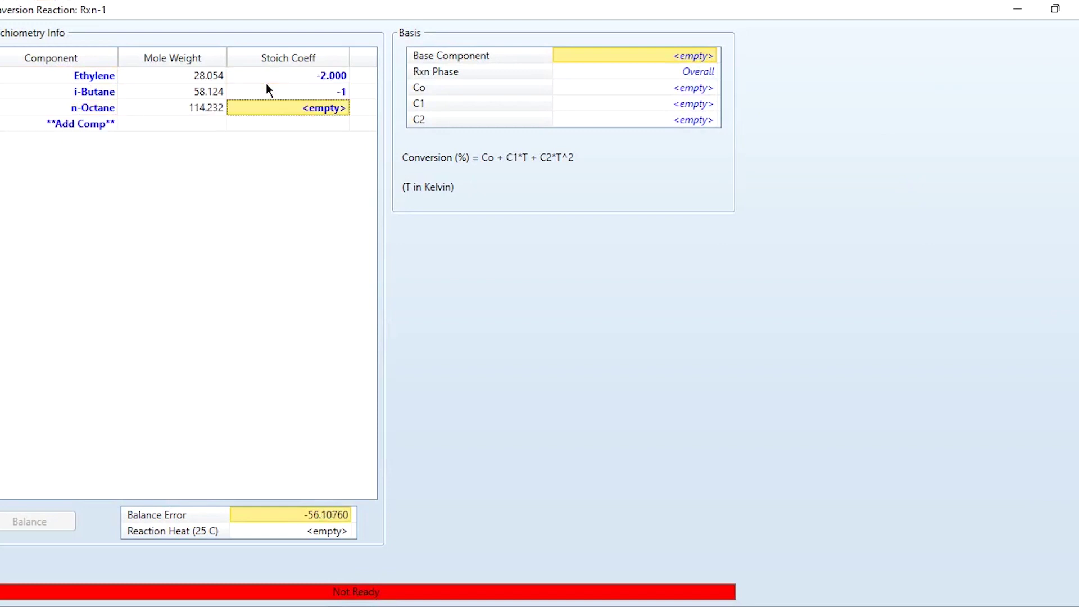
{"action": "type", "text": "1"}
{"action": "key", "text": "Return"}
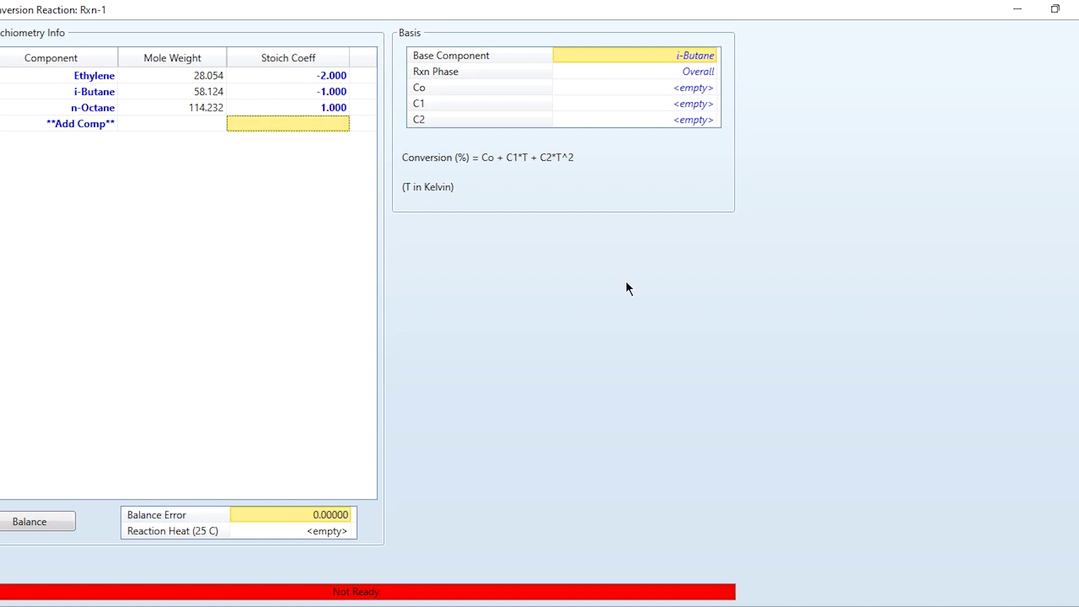
- Make Ethylene the base component with a 98% Co conversion term
{"action": "left_click", "coordinate": [714, 56]}
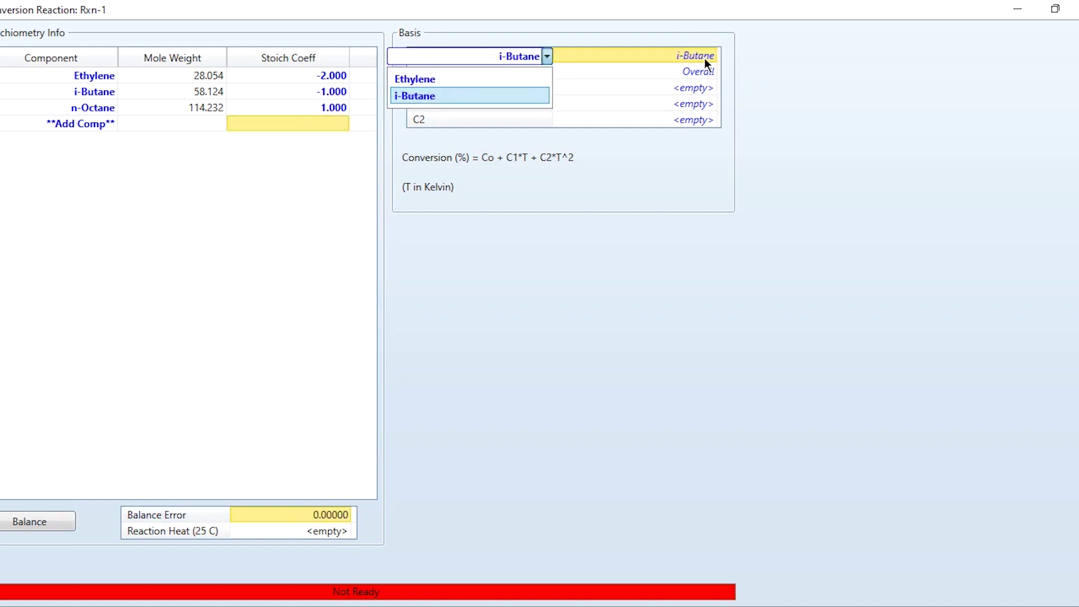
{"action": "left_click", "coordinate": [525, 77]}
{"action": "left_click", "coordinate": [662, 89]}
{"action": "type", "text": "98"}
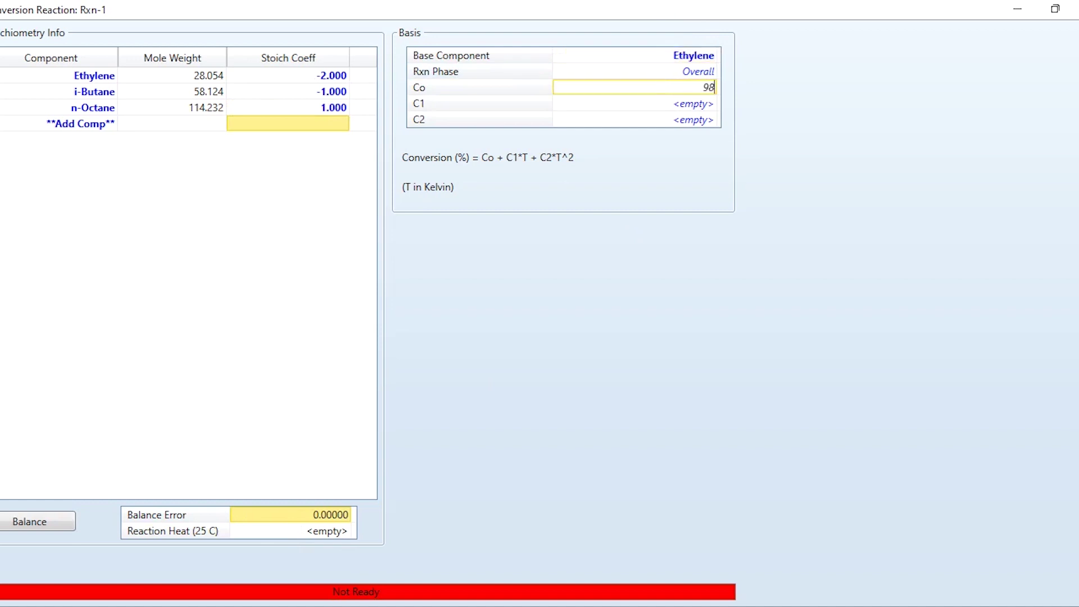
{"action": "key", "text": "Return"}
{"action": "left_click", "coordinate": [1009, 8]}
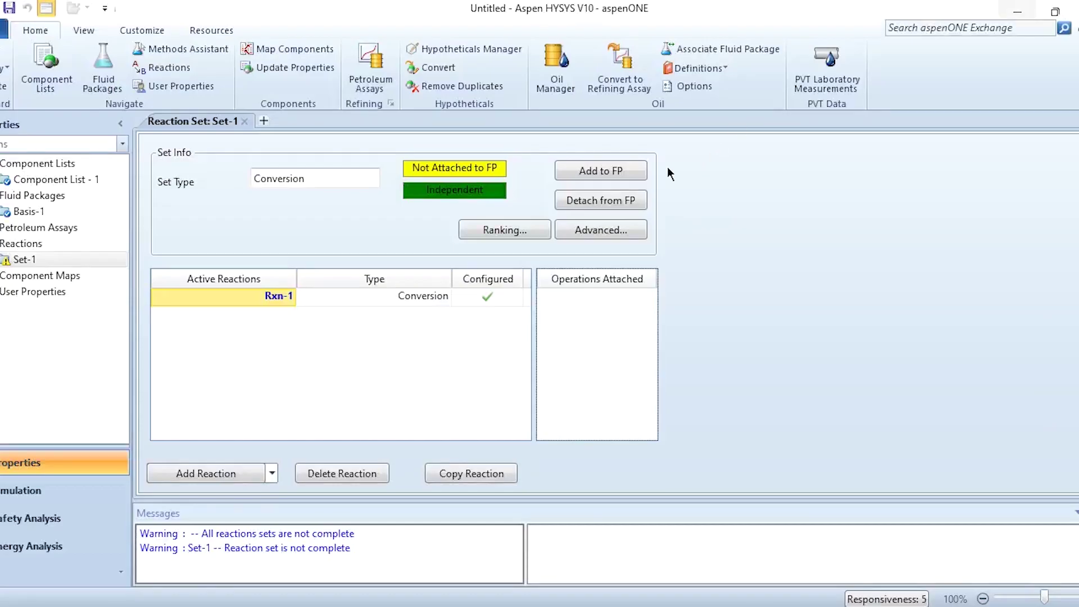
- Attach reaction set Set-1 to the fluid package
{"action": "left_click", "coordinate": [641, 172]}
{"action": "left_click", "coordinate": [515, 426]}
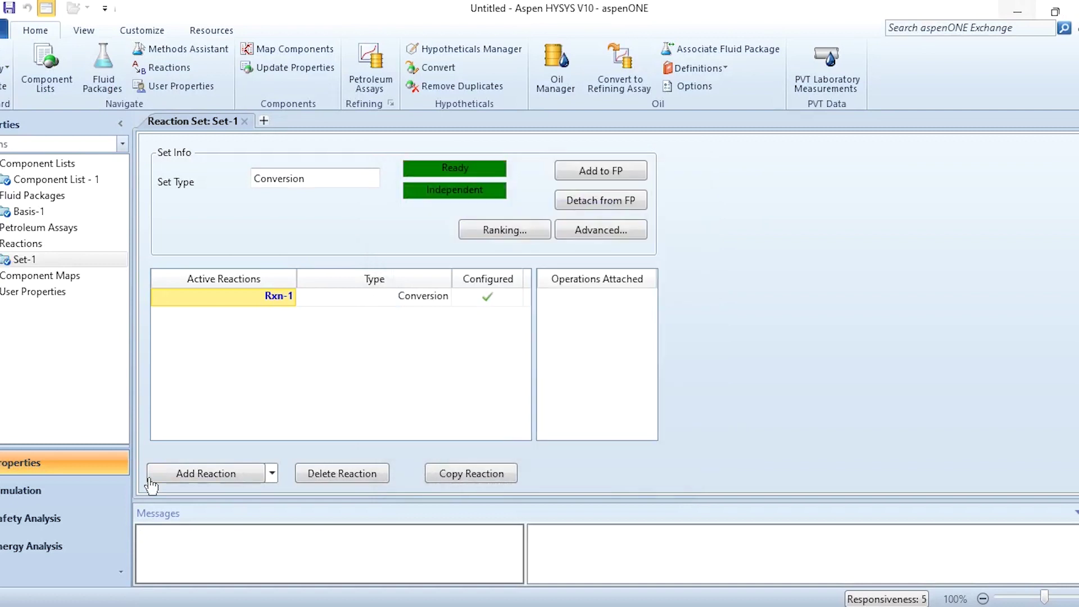
{"action": "left_click", "coordinate": [97, 498]}
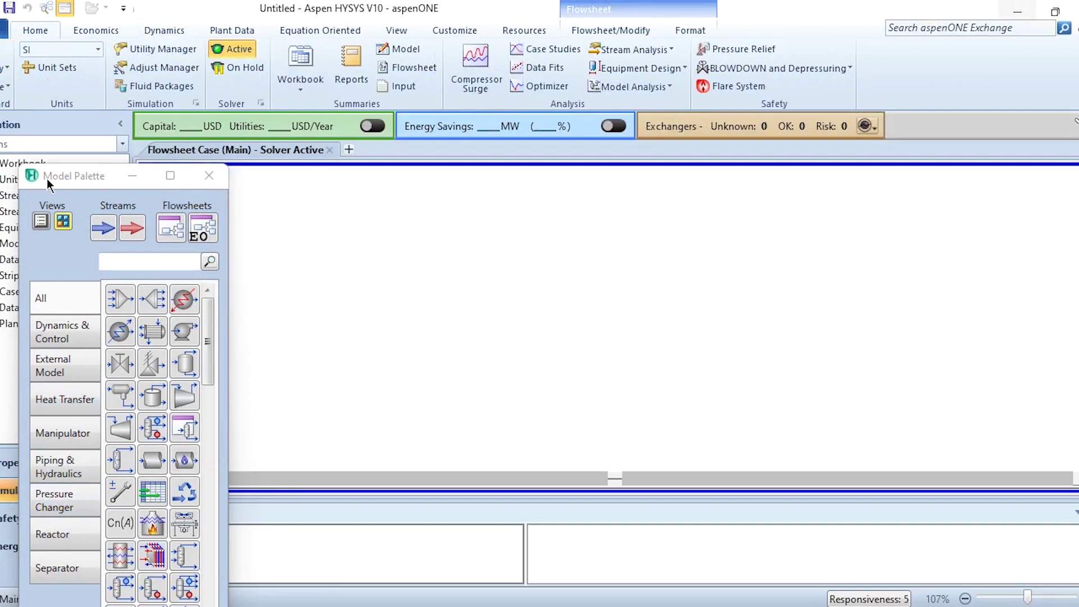
- Place conversion reactor CRV-100 on the flowsheet
{"action": "left_click_drag", "start_coordinate": [46, 178], "coordinate": [26, 107]}
{"action": "left_click", "coordinate": [45, 465]}
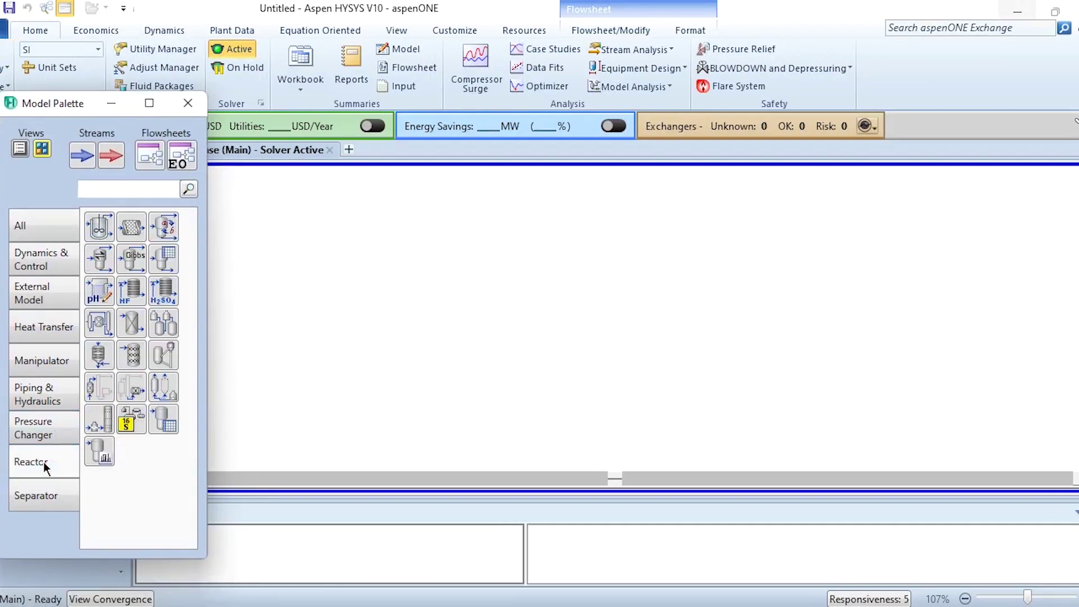
{"action": "left_click_drag", "start_coordinate": [164, 231], "coordinate": [369, 352]}
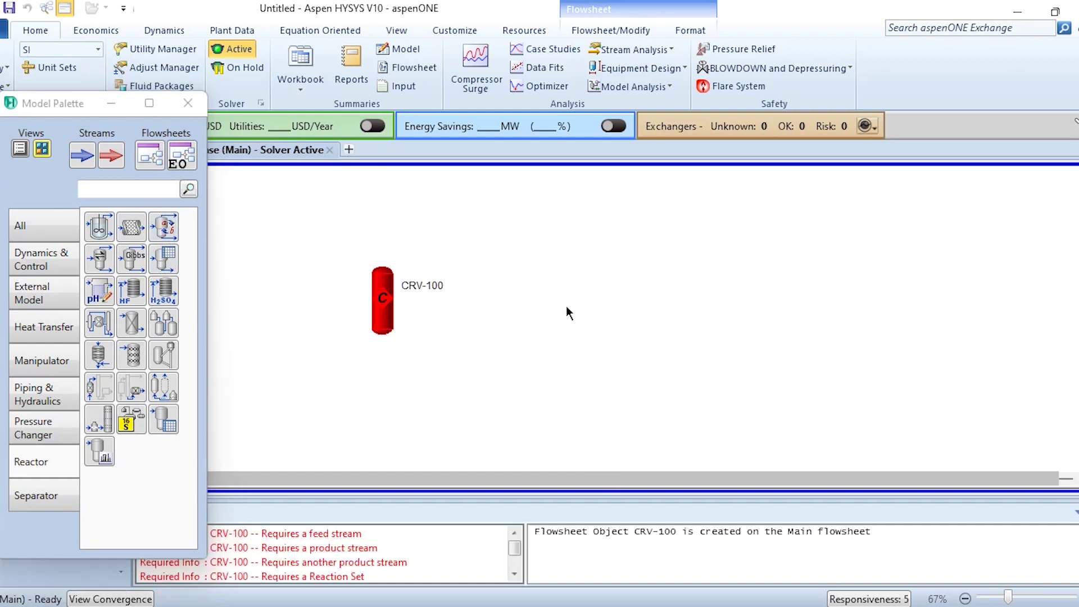
- Place mixer MIX-100 left of the reactor and open its design form
{"action": "left_click", "coordinate": [26, 226]}
{"action": "left_click_drag", "start_coordinate": [100, 237], "coordinate": [265, 325]}
{"action": "left_click", "coordinate": [372, 384]}
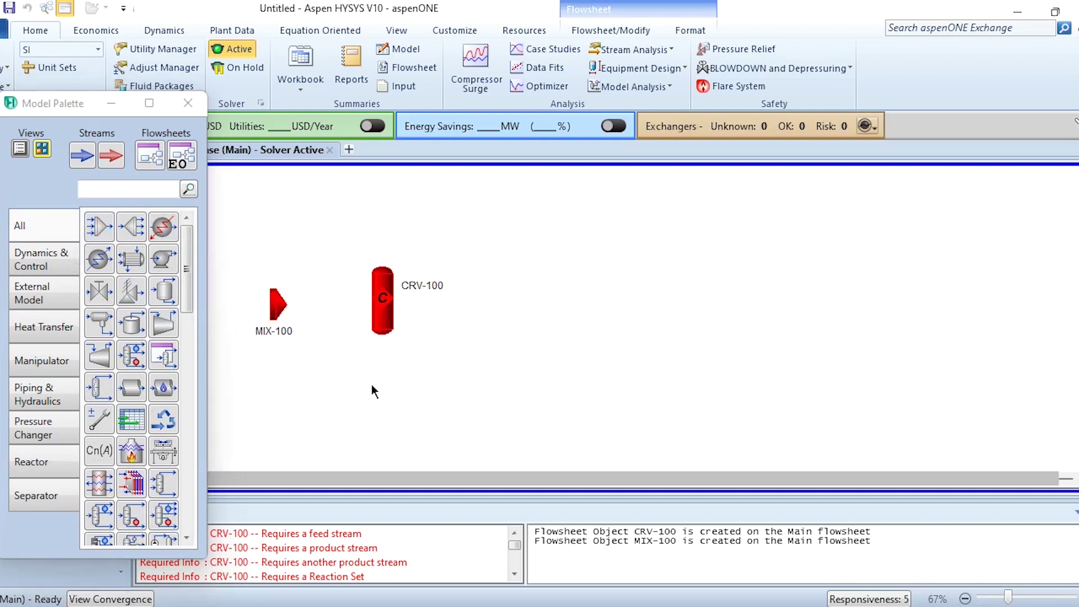
{"action": "scroll", "coordinate": [372, 384], "scroll_direction": "left", "scroll_amount": 2}
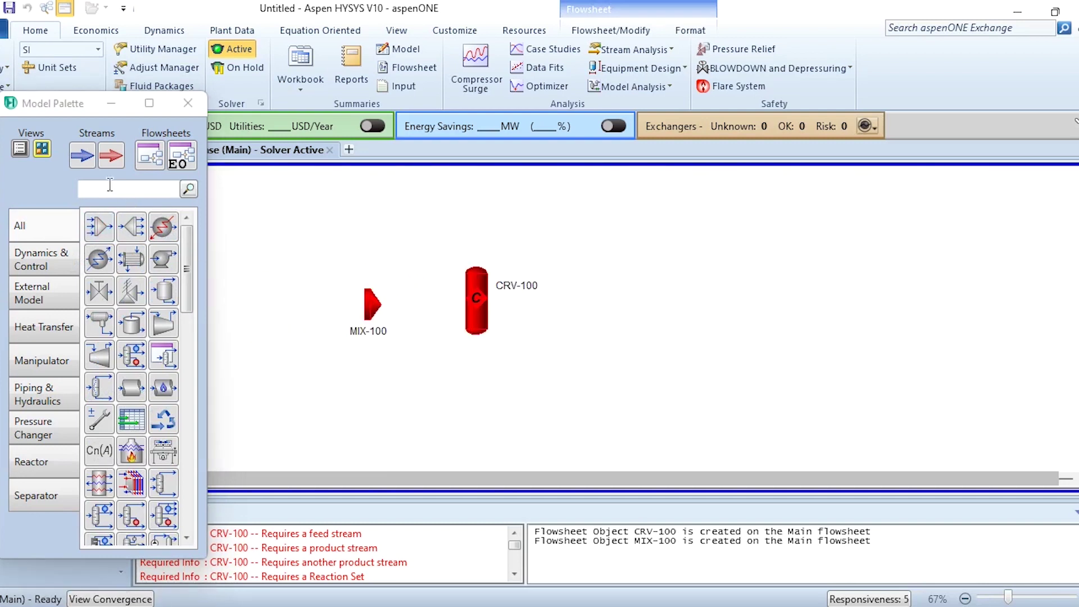
{"action": "double_click", "coordinate": [363, 308]}
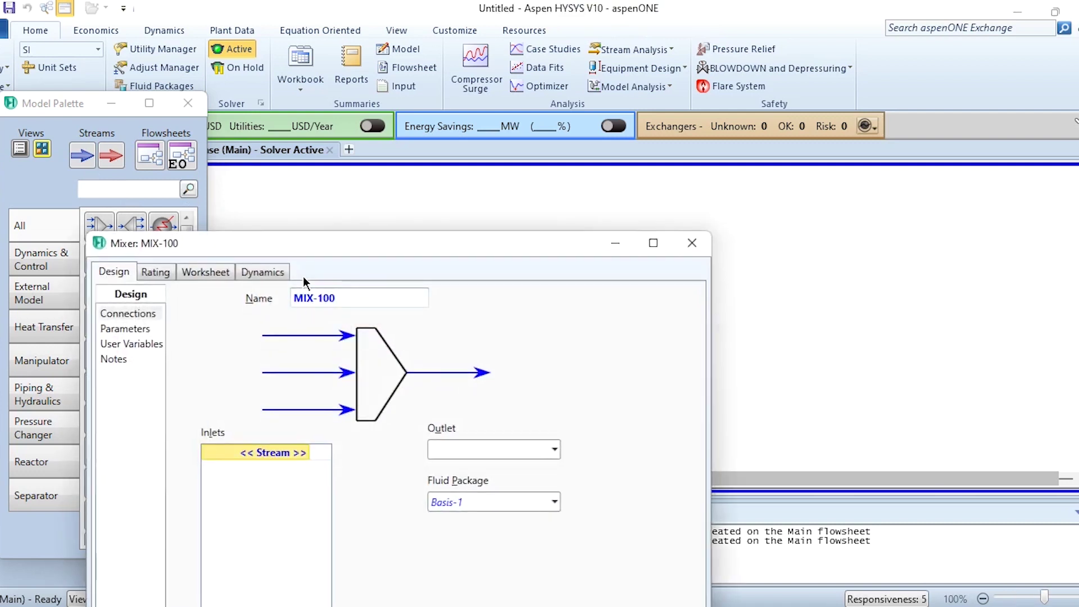
- Connect MIX-100 with inlet stream 1 and outlet stream 11
{"action": "double_click", "coordinate": [311, 248]}
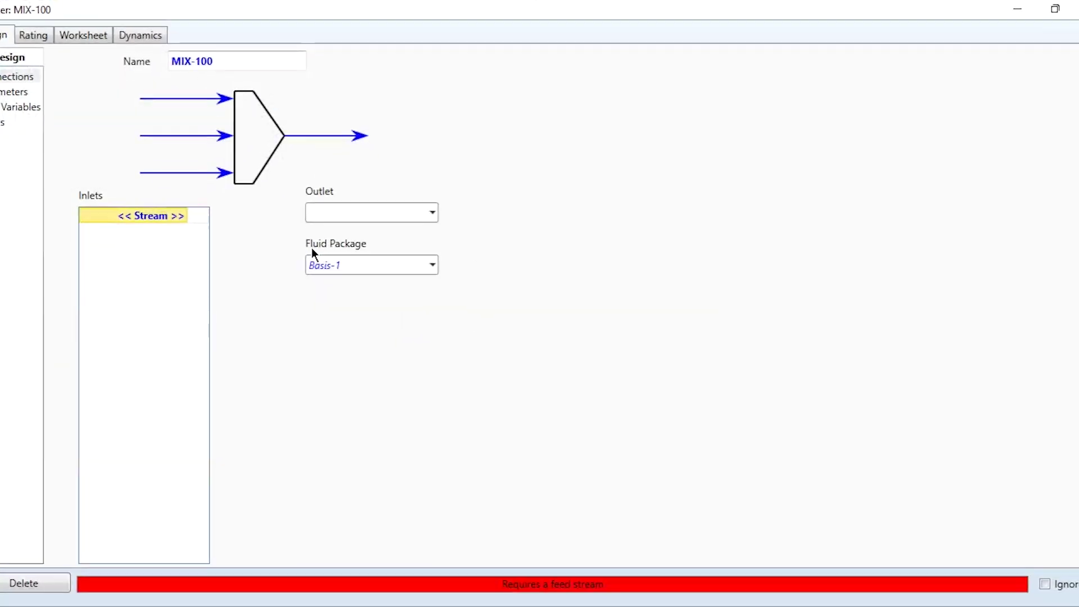
{"action": "left_click", "coordinate": [185, 217]}
{"action": "type", "text": "1"}
{"action": "key", "text": "Return"}
{"action": "left_click", "coordinate": [331, 212]}
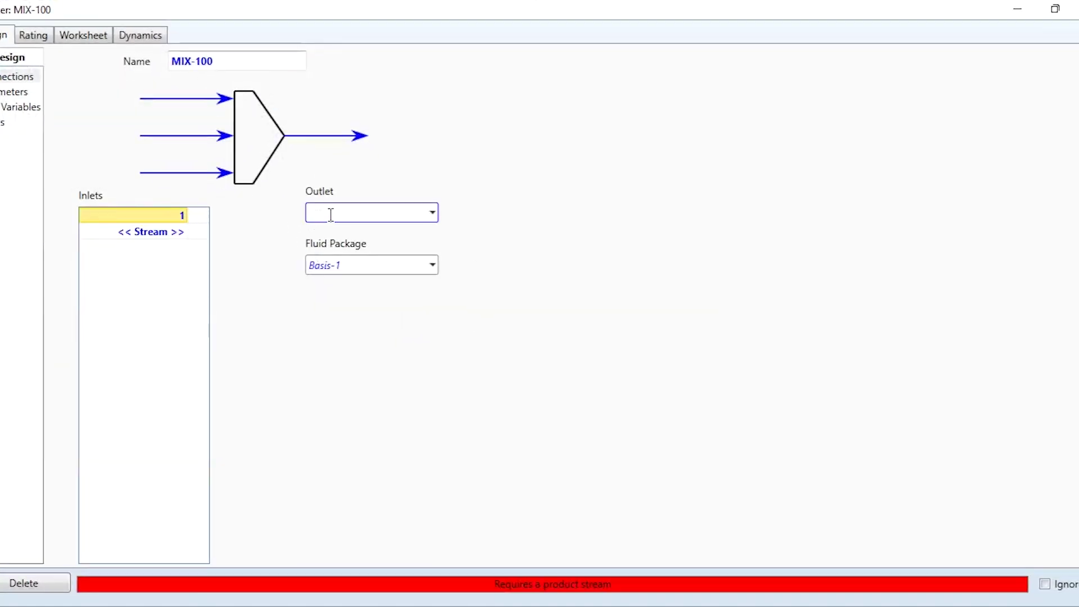
{"action": "type", "text": "11"}
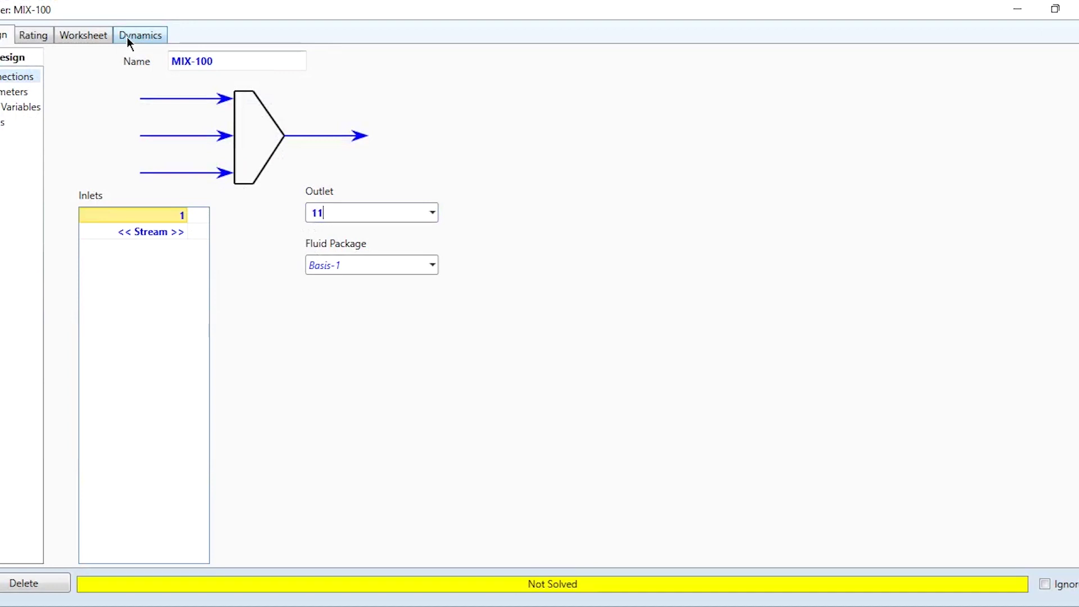
- Set feed stream 1 to 93 °C and 20 psia
{"action": "left_click", "coordinate": [92, 35]}
{"action": "left_click", "coordinate": [288, 89]}
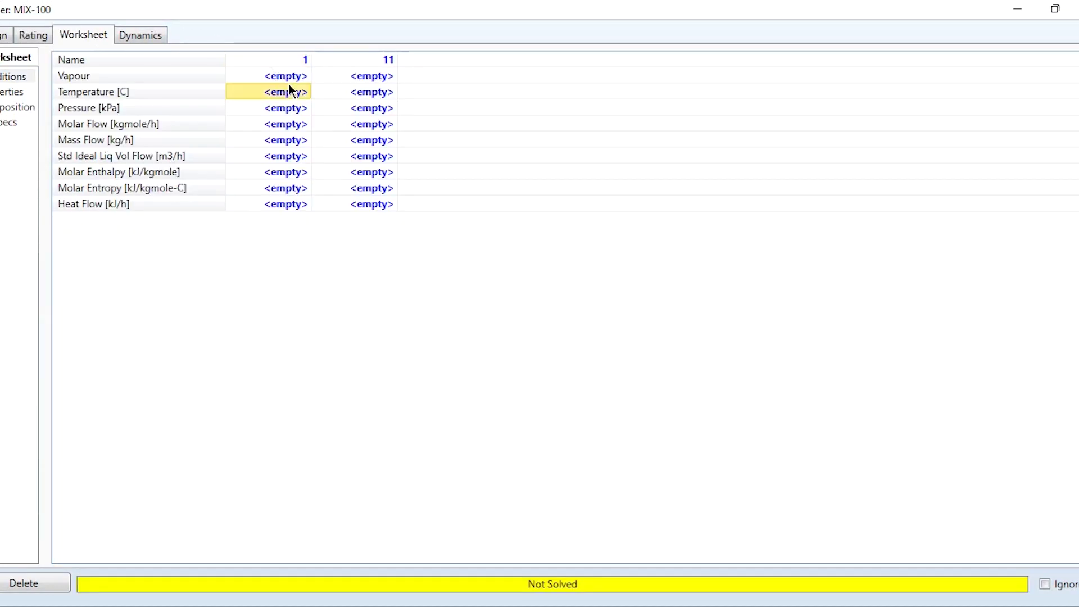
{"action": "type", "text": "93"}
{"action": "key", "text": "Return"}
{"action": "type", "text": "20"}
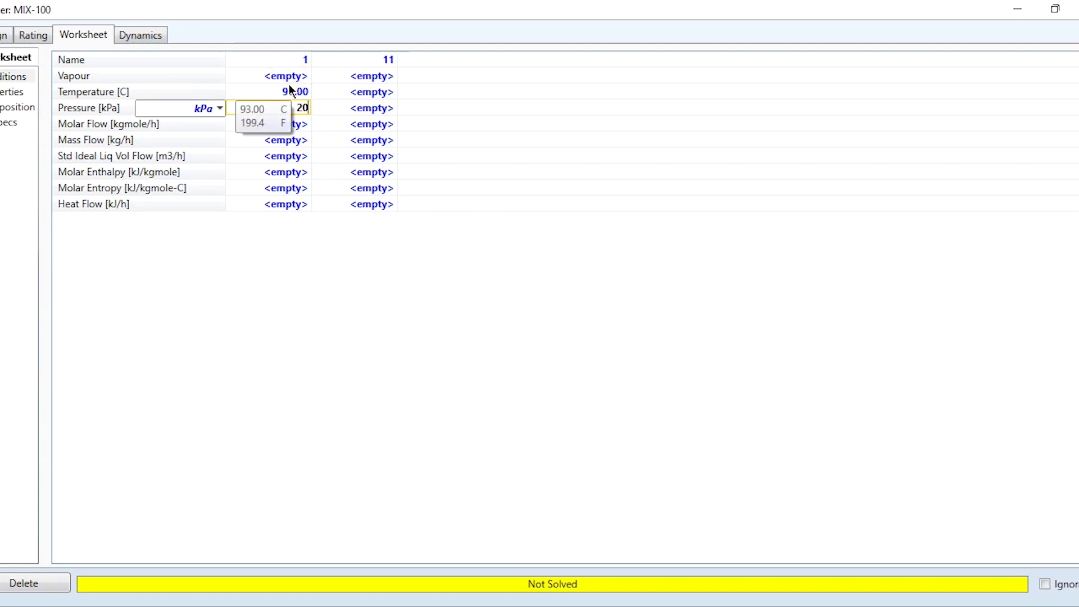
{"action": "key", "text": "alt+Down"}
{"action": "type", "text": "psia"}
{"action": "key", "text": "Return"}
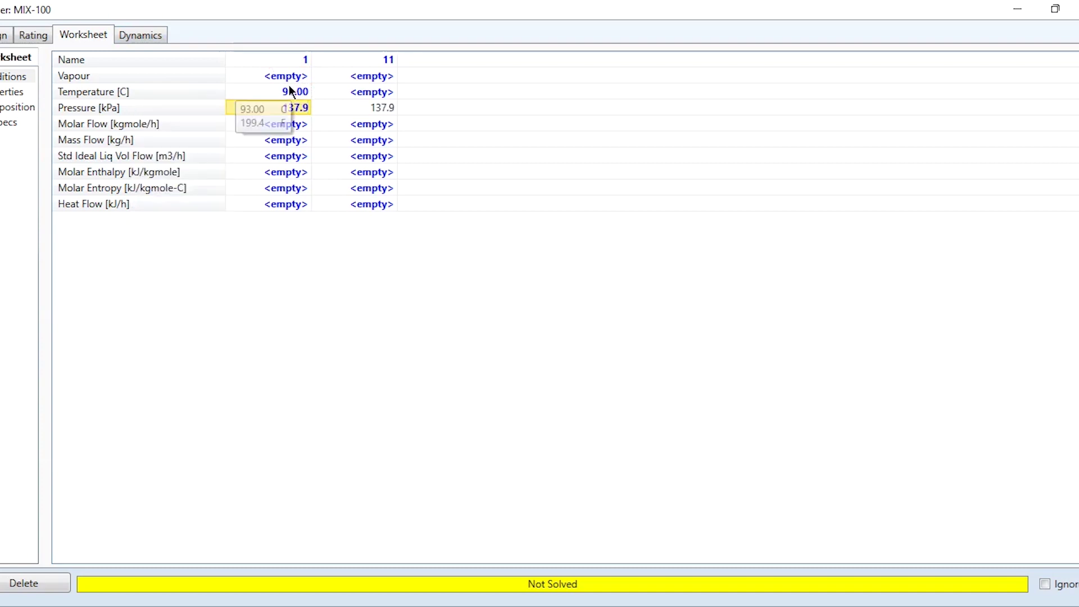
- Enter stream 1's composition as component mole flows totalling 30.6 kgmole/h
{"action": "double_click", "coordinate": [296, 124]}
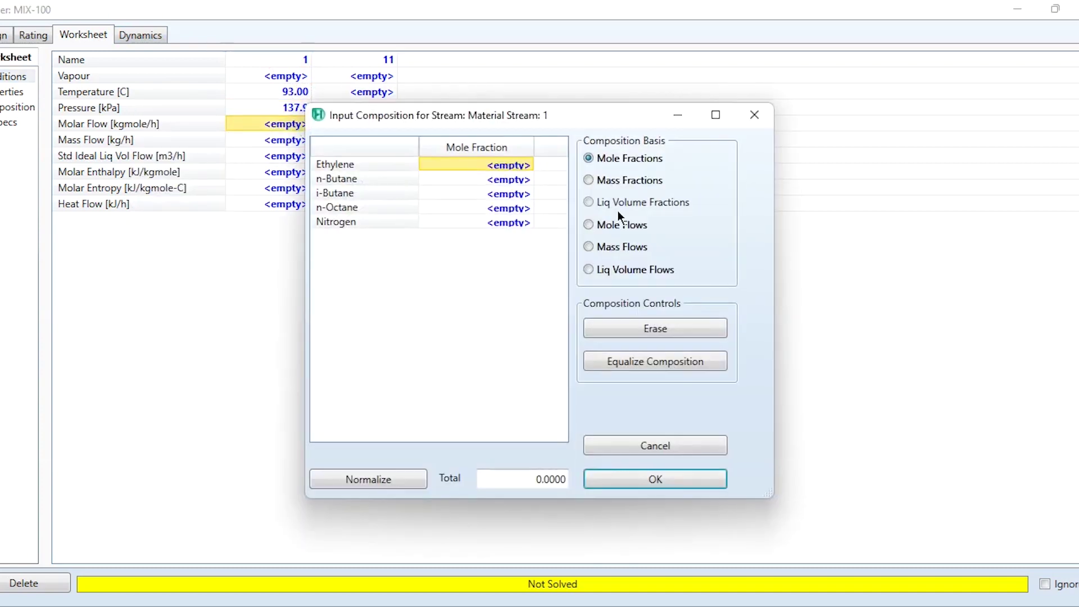
{"action": "left_click", "coordinate": [611, 225]}
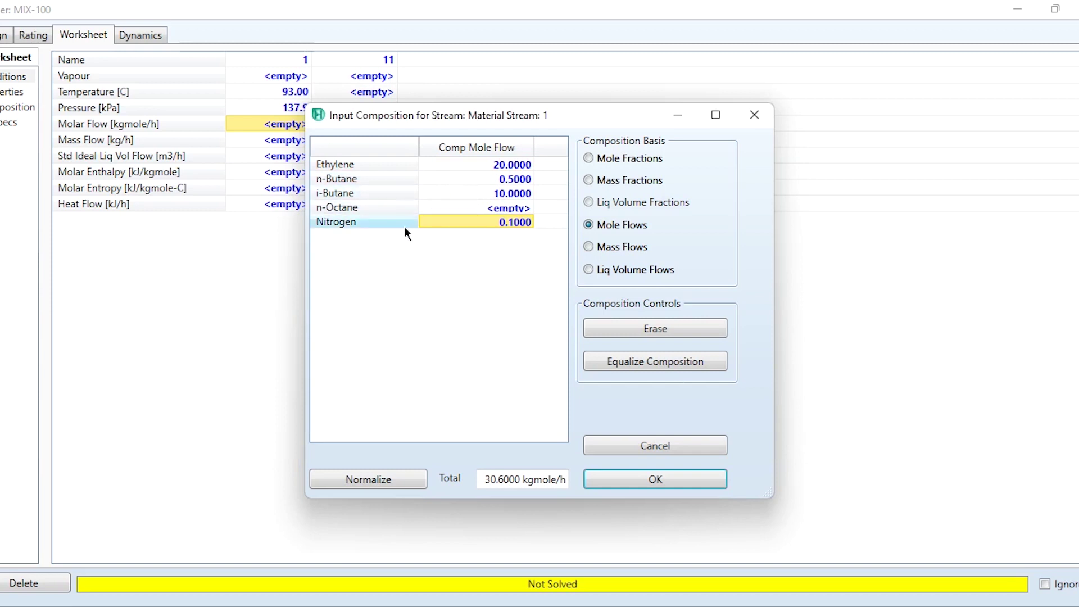
{"action": "left_click", "coordinate": [666, 484]}
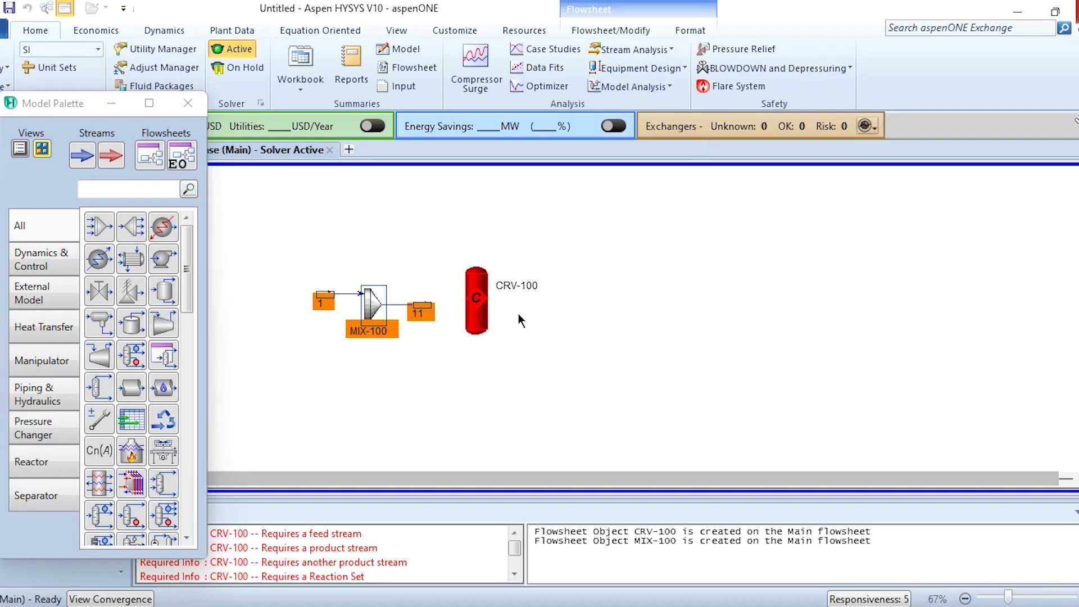
- Connect CRV-100 to inlet 11, vapour outlet 2, liquid outlet 3 and energy stream Q-100
{"action": "double_click", "coordinate": [467, 314]}
{"action": "left_click", "coordinate": [170, 262]}
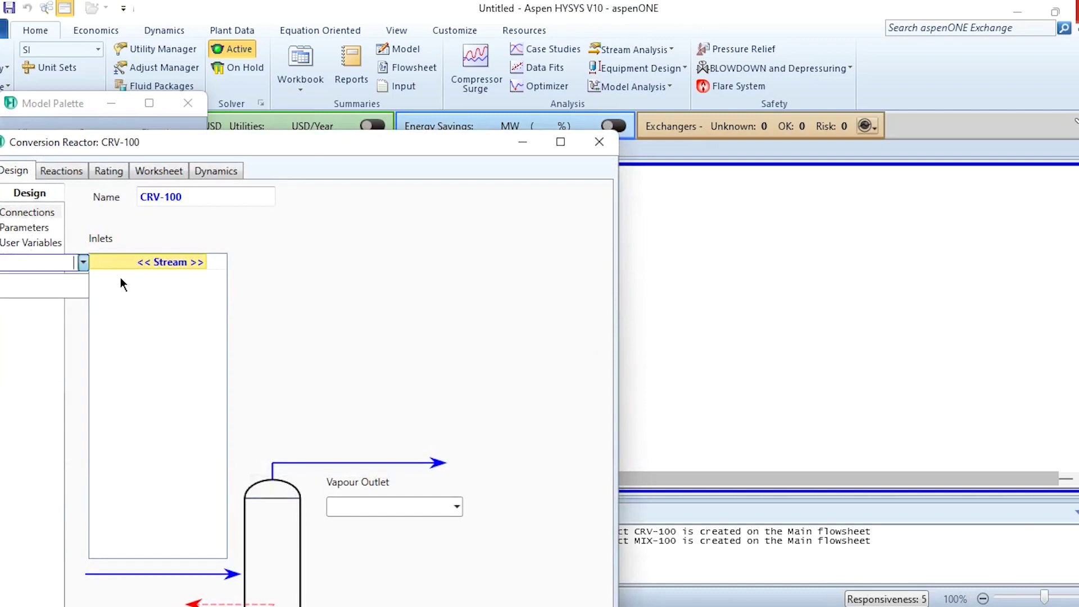
{"action": "left_click", "coordinate": [82, 288]}
{"action": "double_click", "coordinate": [292, 150]}
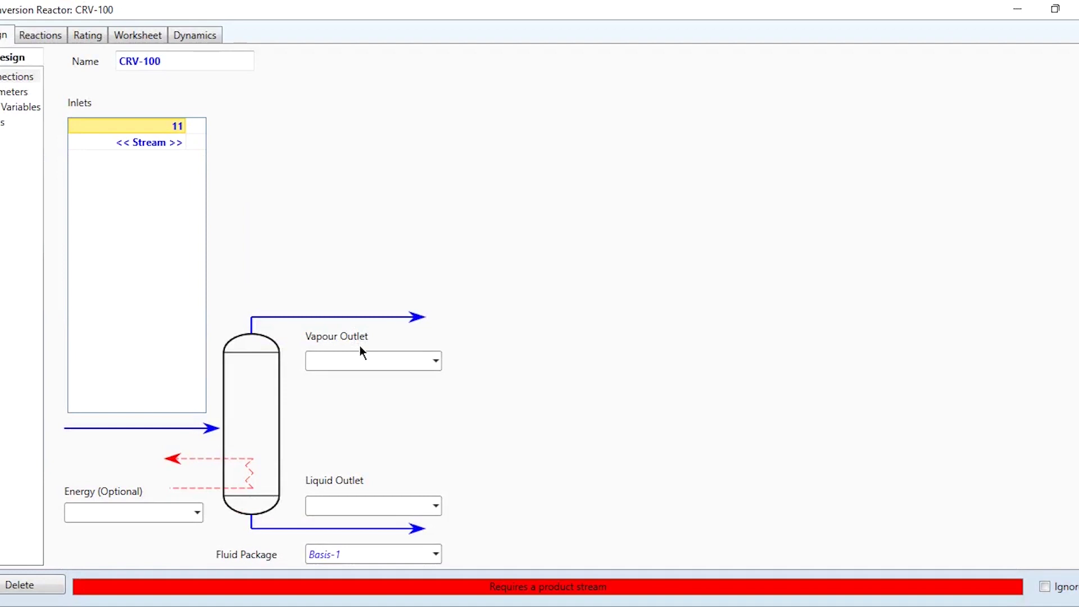
{"action": "left_click", "coordinate": [355, 360]}
{"action": "type", "text": "2"}
{"action": "key", "text": "Return"}
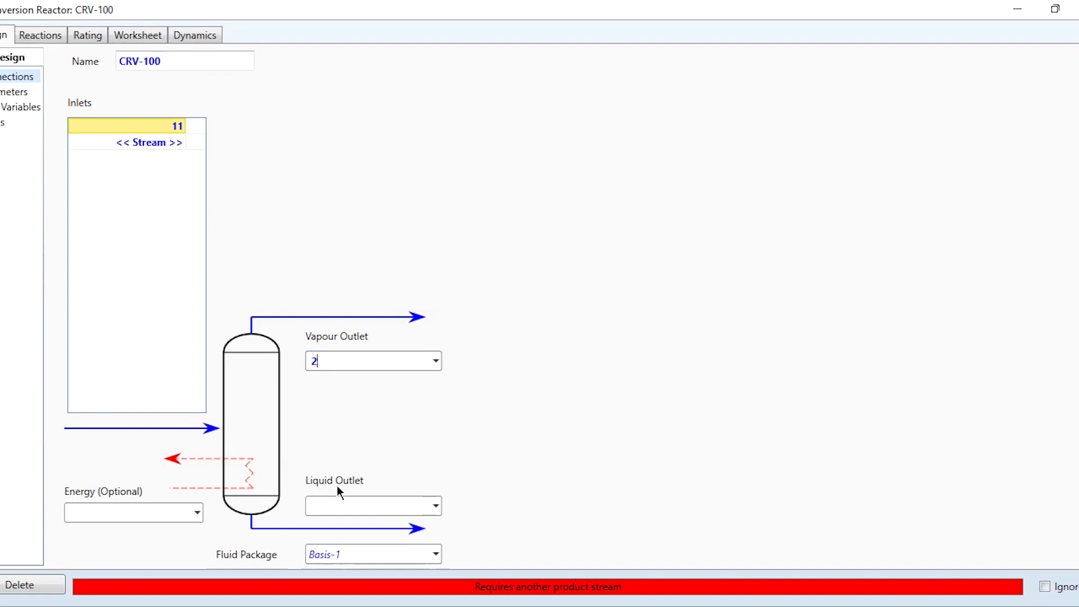
{"action": "left_click", "coordinate": [339, 505]}
{"action": "type", "text": "3"}
{"action": "key", "text": "Return"}
{"action": "left_click", "coordinate": [164, 512]}
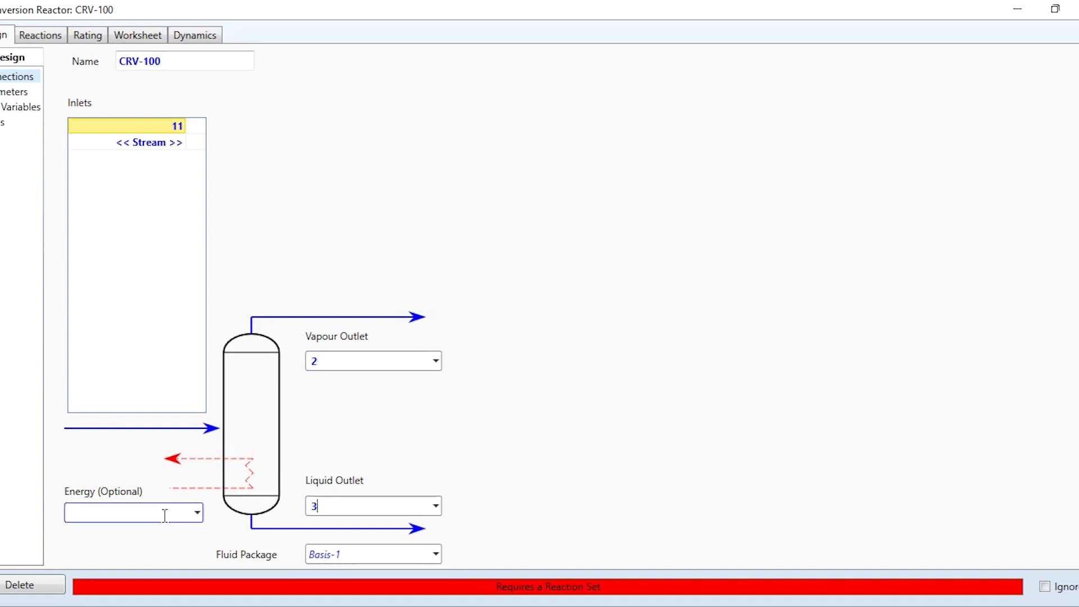
{"action": "type", "text": "Q-100"}
- Assign reaction set Set-1 to the reactor
{"action": "left_click", "coordinate": [41, 35]}
{"action": "left_click", "coordinate": [259, 82]}
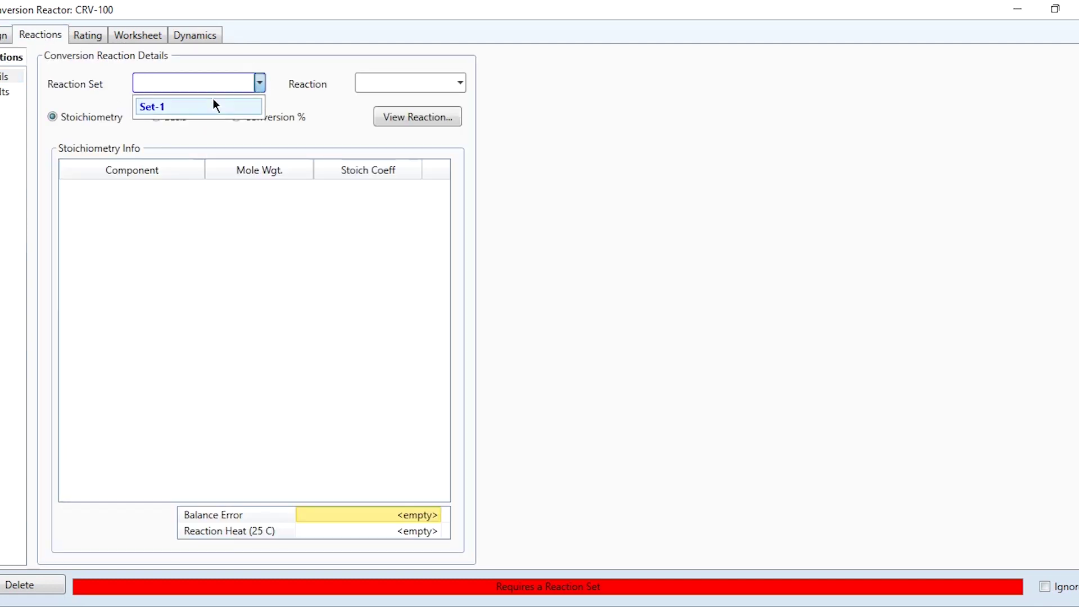
{"action": "left_click", "coordinate": [213, 101]}
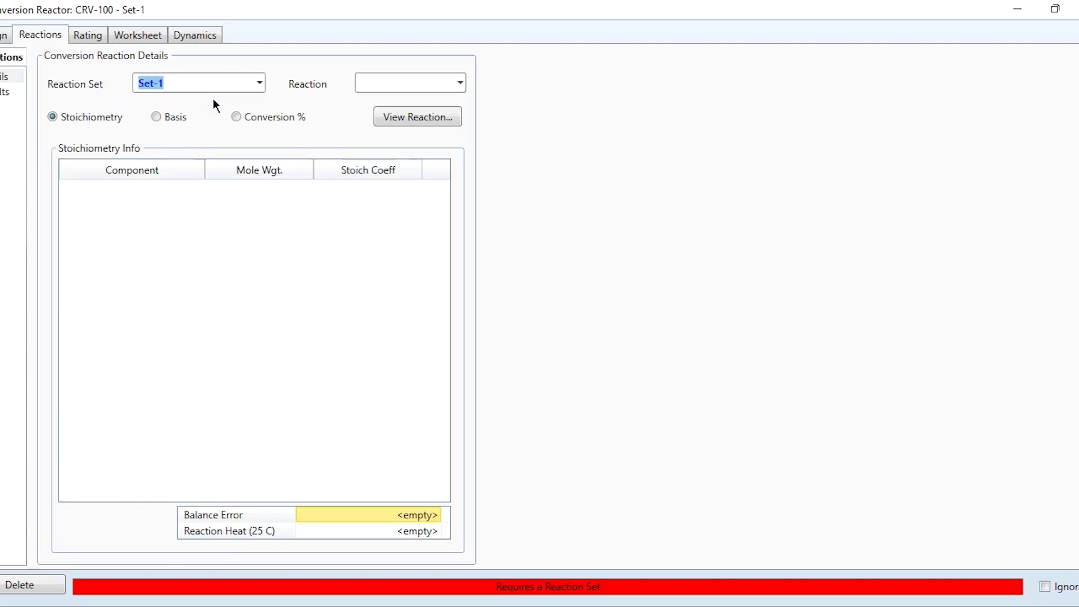
- Set reactor outlet stream 3 temperature to 93 °C
{"action": "left_click", "coordinate": [103, 34]}
{"action": "left_click", "coordinate": [135, 35]}
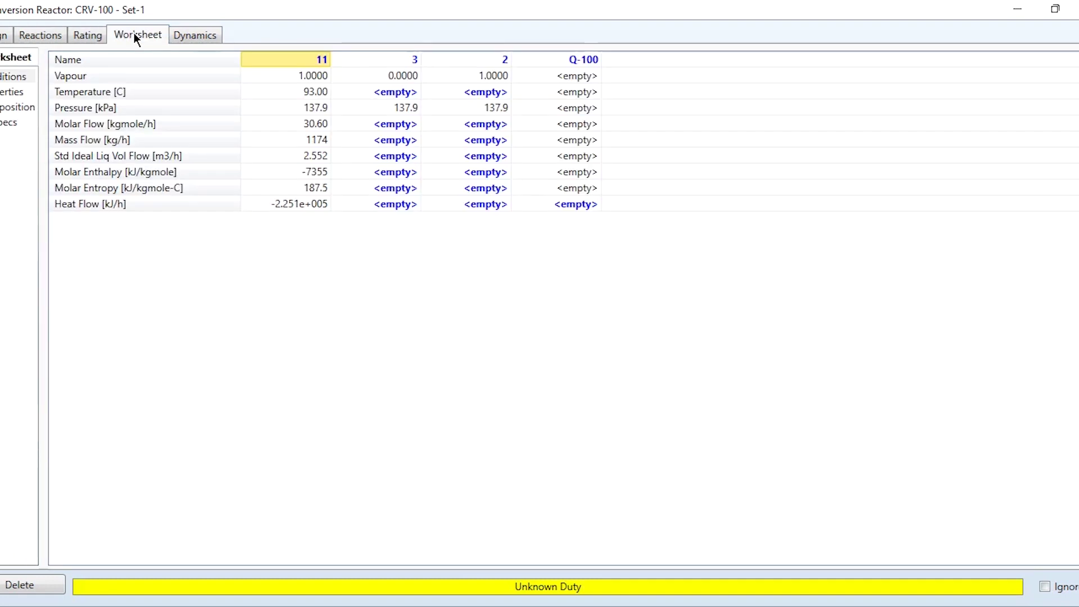
{"action": "left_click", "coordinate": [374, 91]}
{"action": "type", "text": "93"}
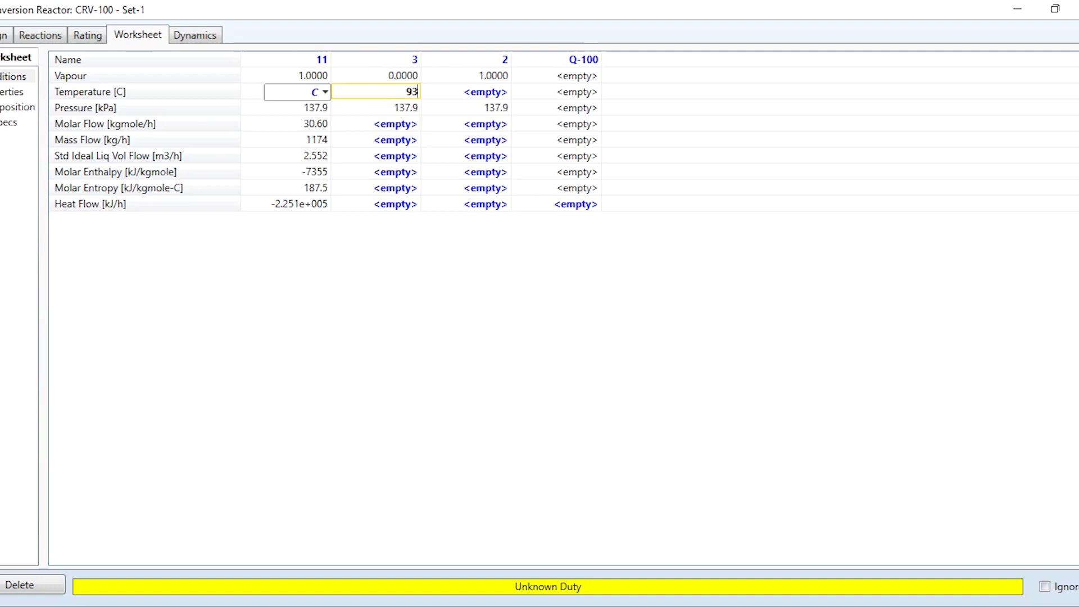
{"action": "key", "text": "Return"}
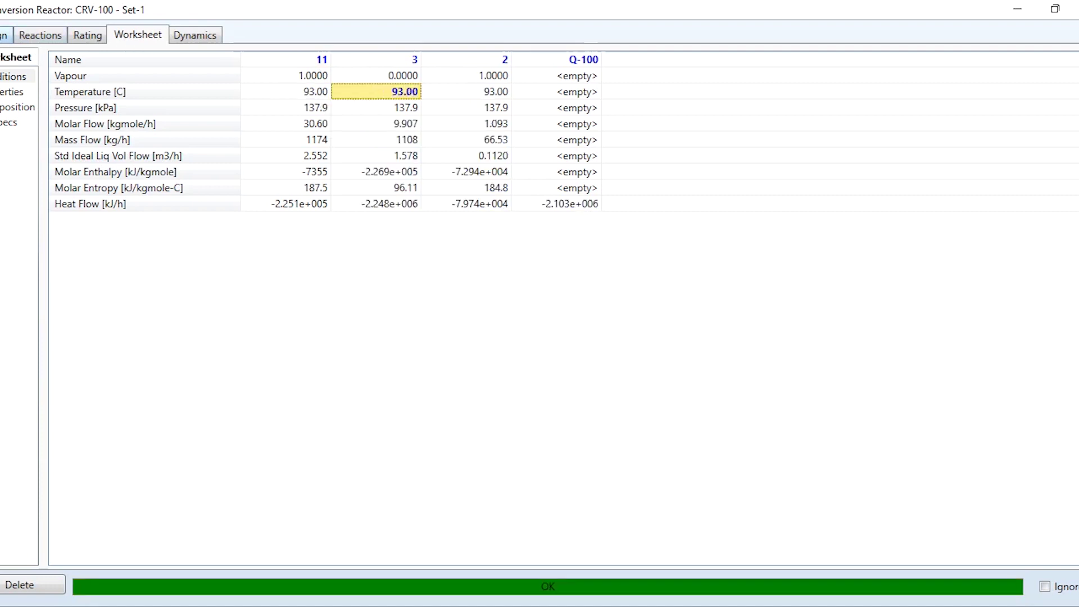
- Set the reactor pressure drop to 7 psi and review recalculated stream conditions
{"action": "left_click", "coordinate": [6, 35]}
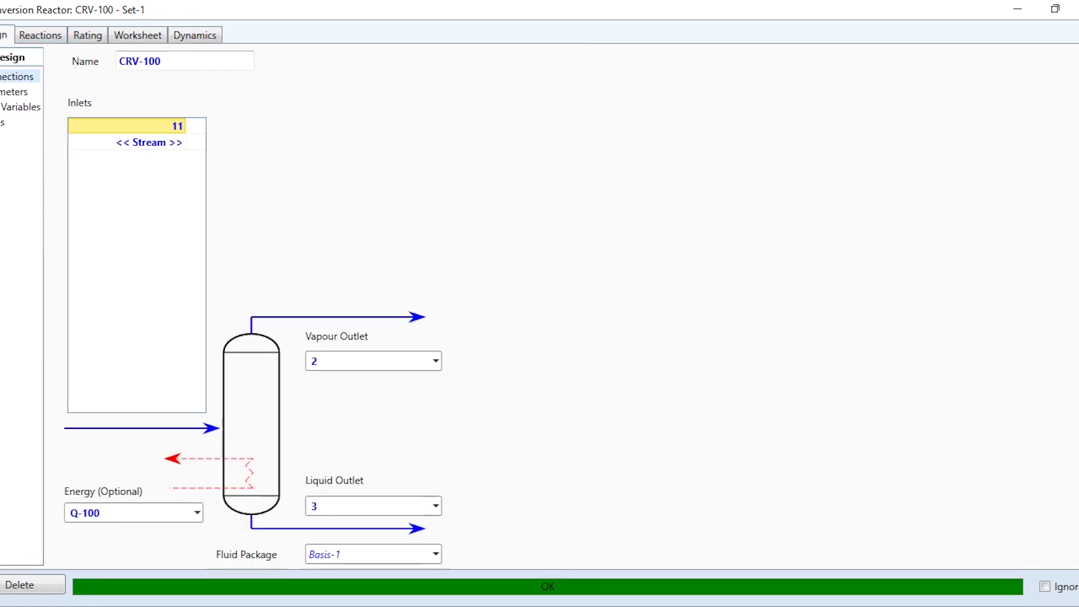
{"action": "left_click", "coordinate": [11, 93]}
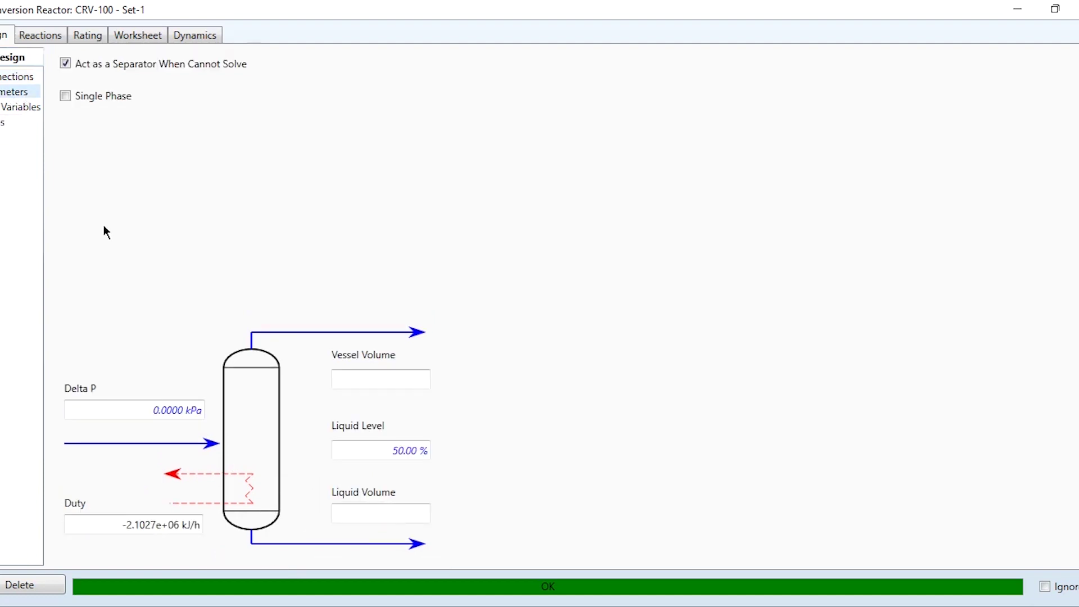
{"action": "left_click", "coordinate": [125, 408]}
{"action": "type", "text": "7psi"}
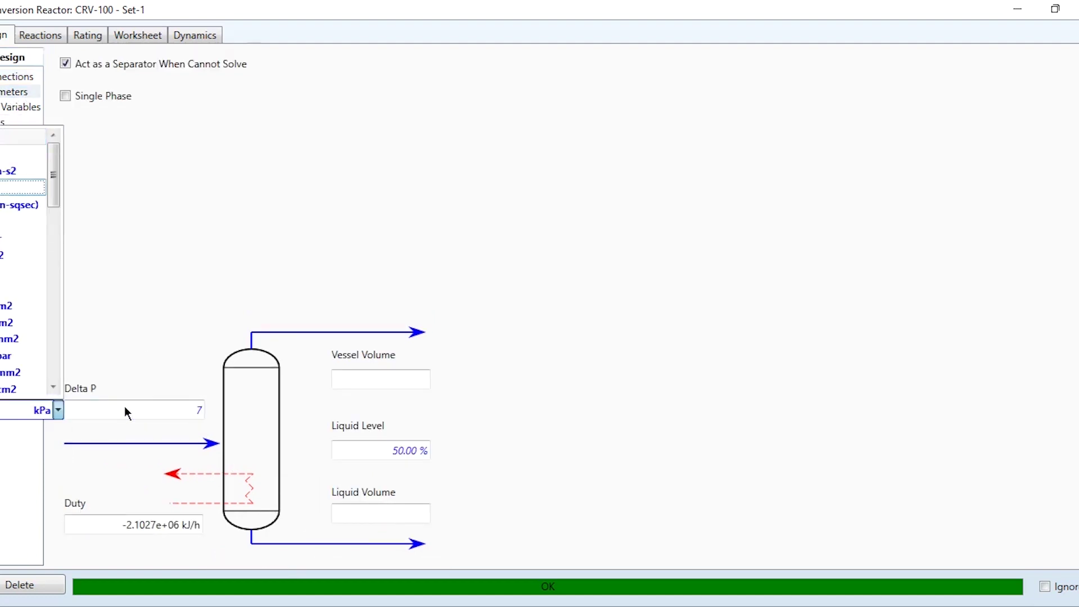
{"action": "key", "text": "Return"}
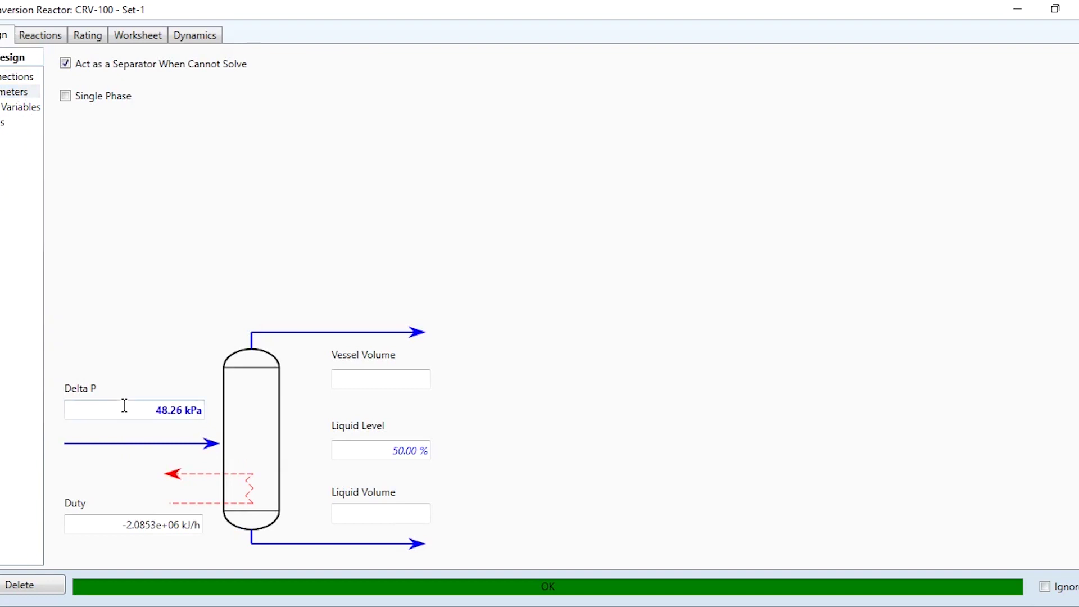
{"action": "left_click", "coordinate": [139, 37]}
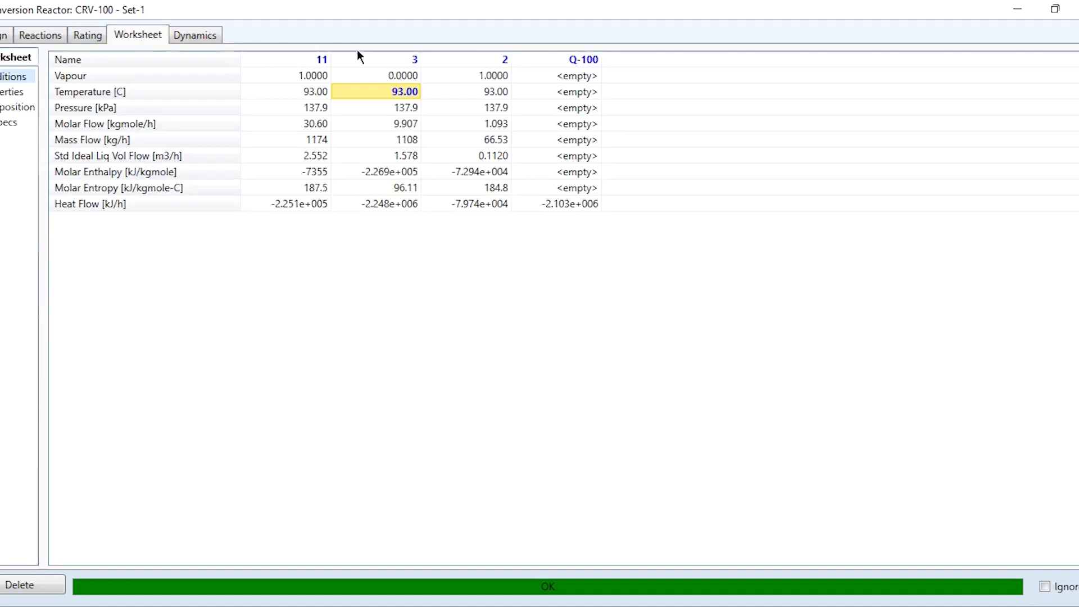
{"action": "mouse_move", "coordinate": [460, 131]}
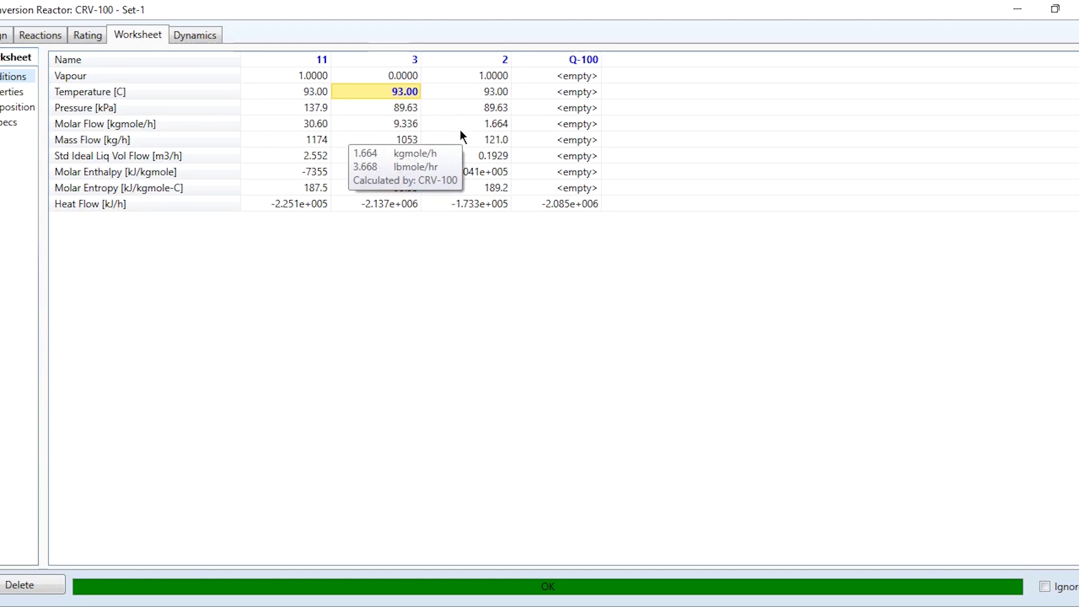
{"action": "left_click", "coordinate": [1074, 9]}
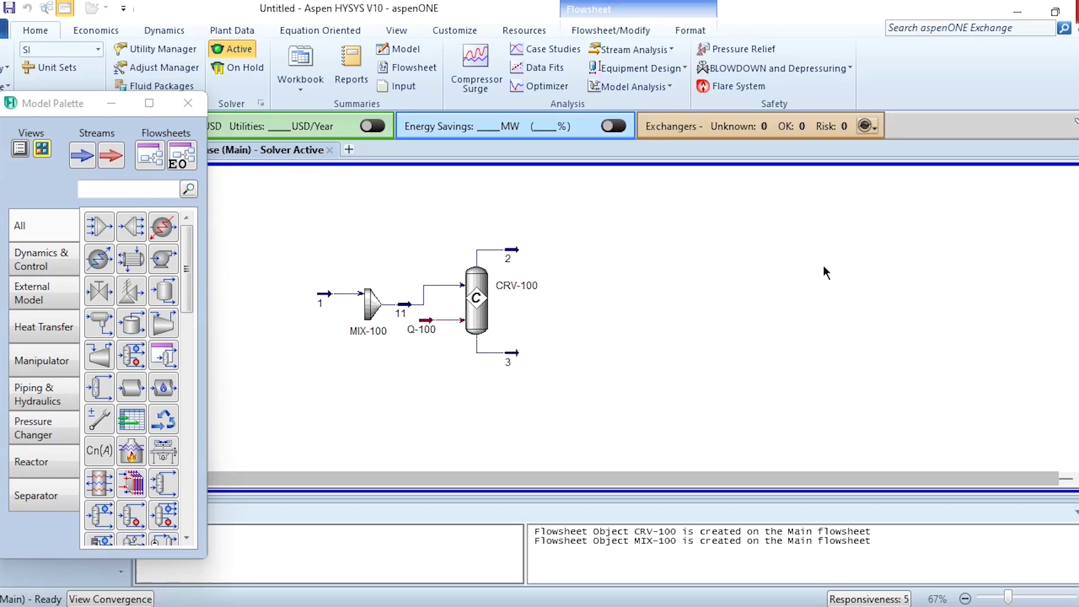
- Place shortcut column T-100 beside CRV-100 and open its connection settings
{"action": "left_click_drag", "start_coordinate": [478, 298], "coordinate": [476, 316]}
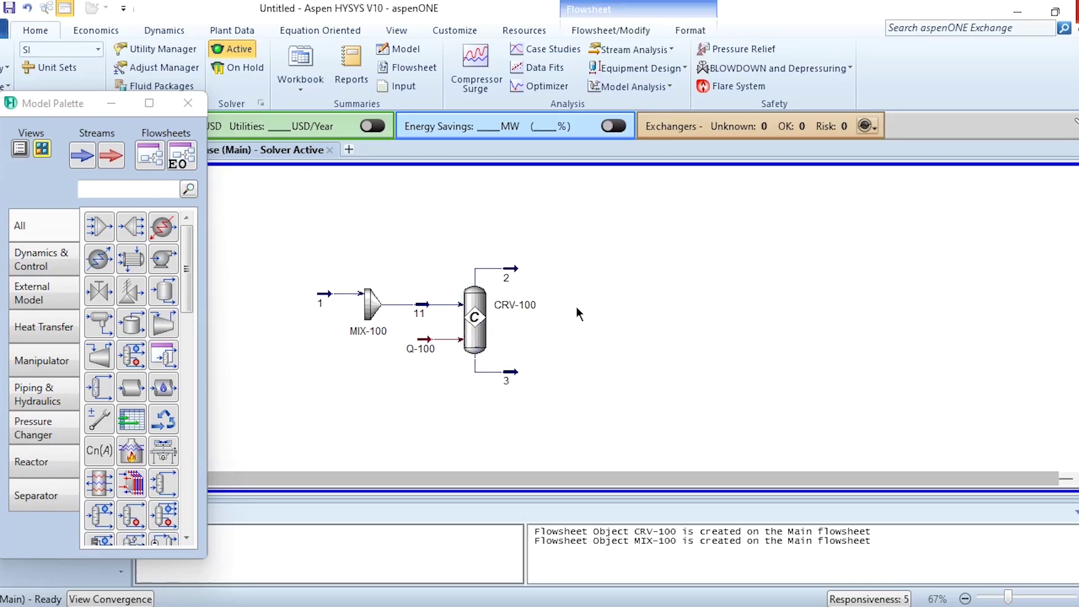
{"action": "left_click", "coordinate": [38, 487]}
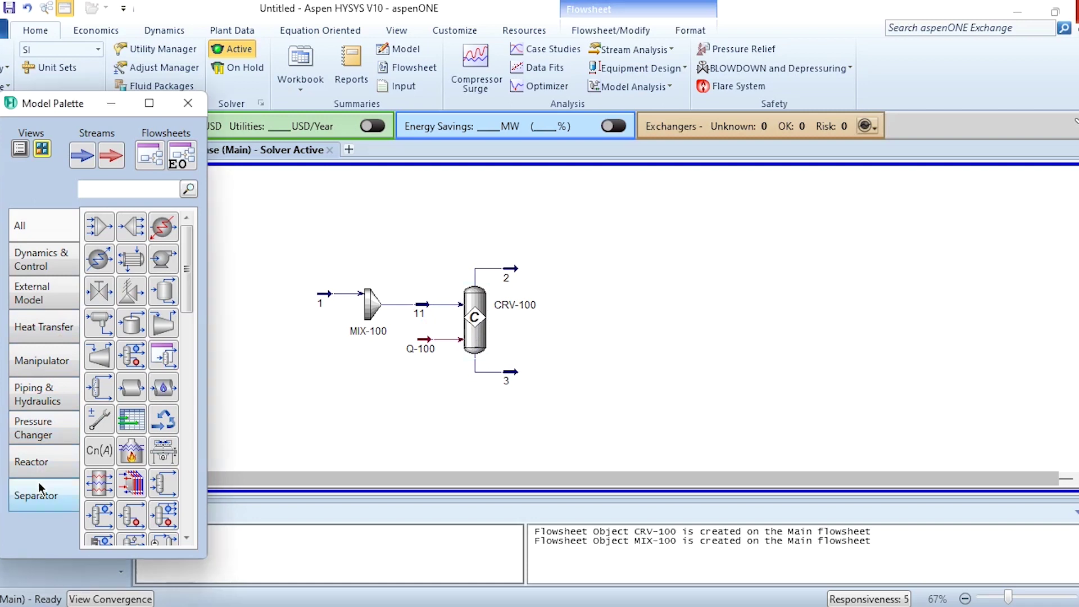
{"action": "left_click", "coordinate": [131, 323]}
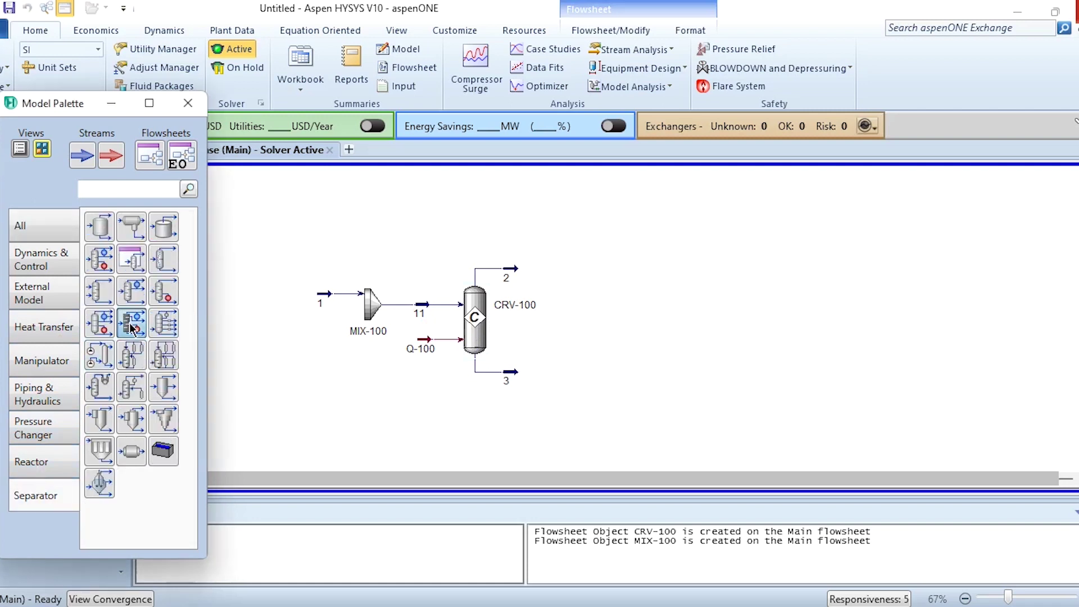
{"action": "left_click", "coordinate": [589, 297]}
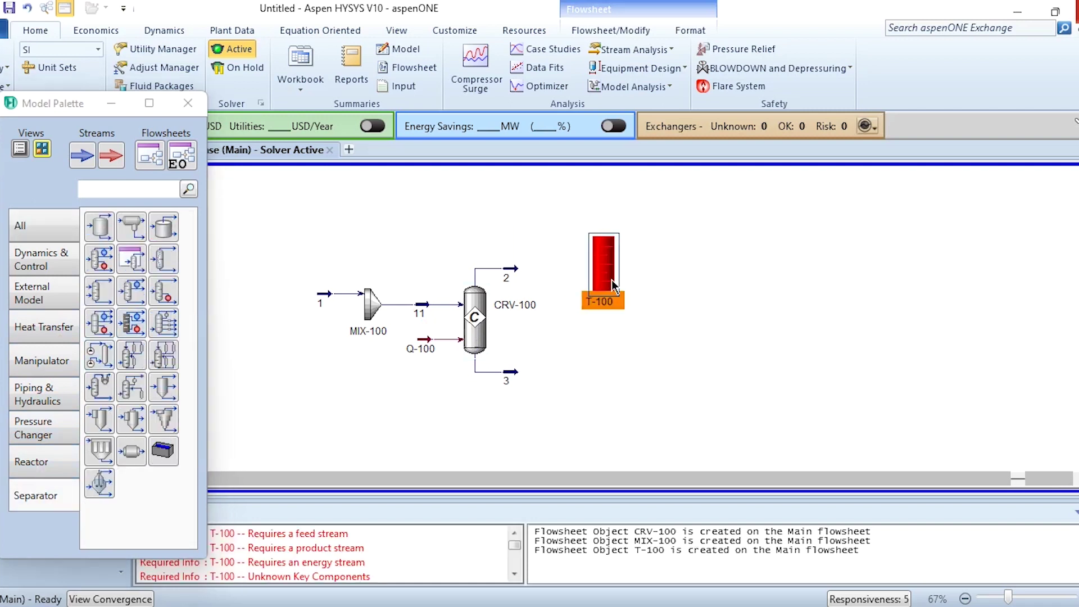
{"action": "double_click", "coordinate": [612, 279]}
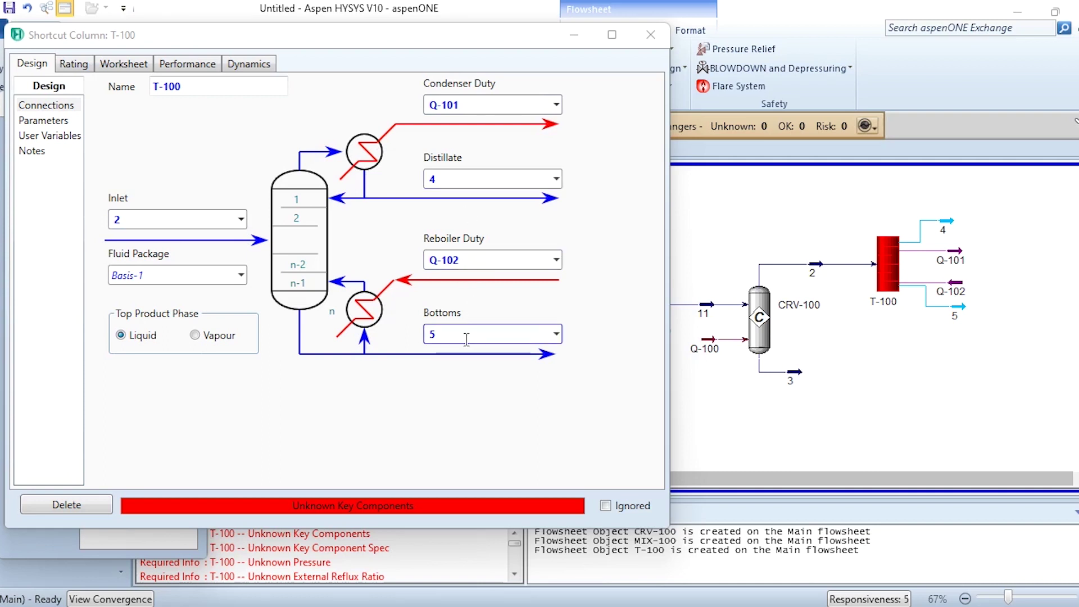
- Make the top product vapour and pick Ethylene as light key and n-Octane as heavy key
{"action": "left_click", "coordinate": [201, 332]}
{"action": "left_click", "coordinate": [37, 120]}
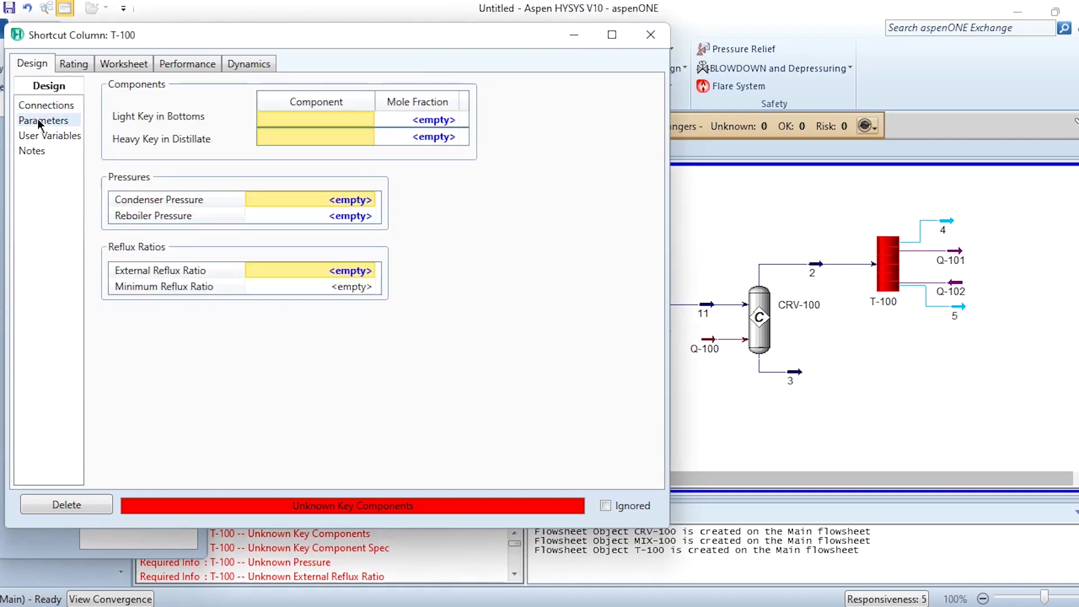
{"action": "left_click", "coordinate": [370, 119]}
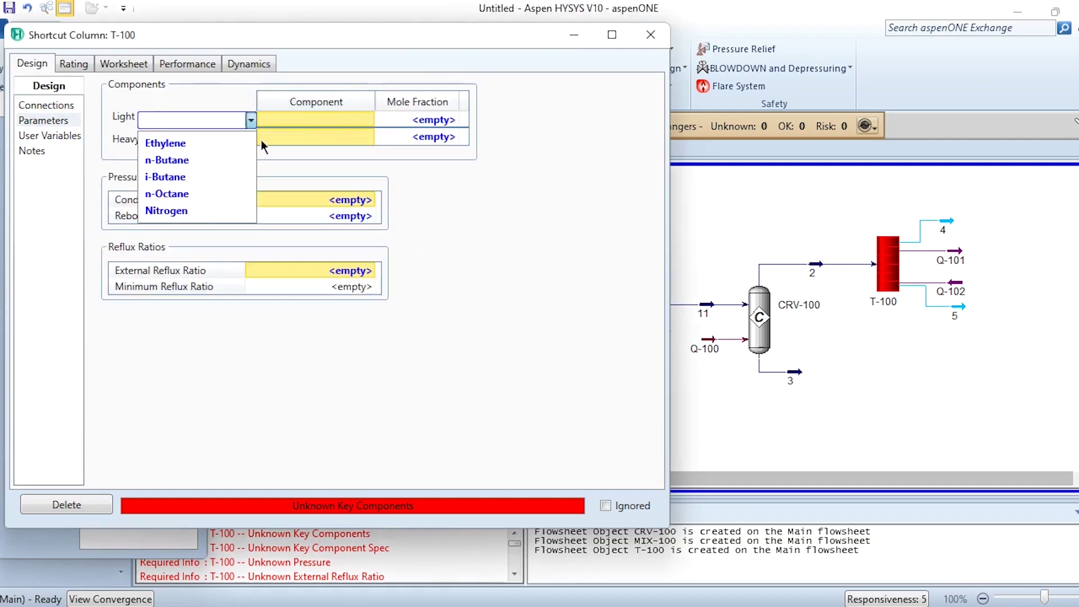
{"action": "left_click", "coordinate": [237, 142]}
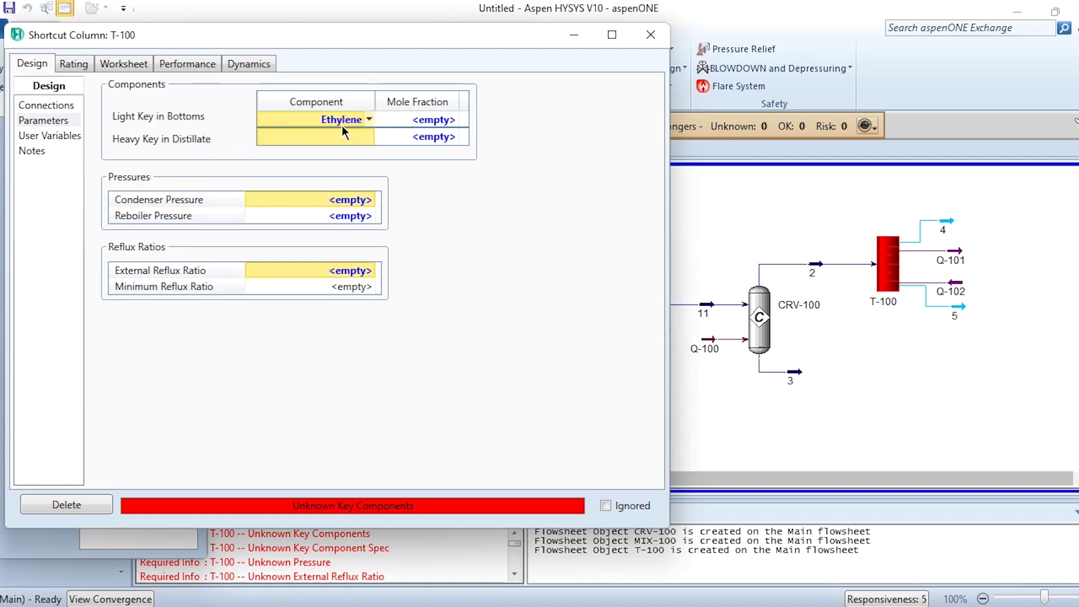
{"action": "left_click", "coordinate": [370, 136]}
{"action": "left_click", "coordinate": [197, 211]}
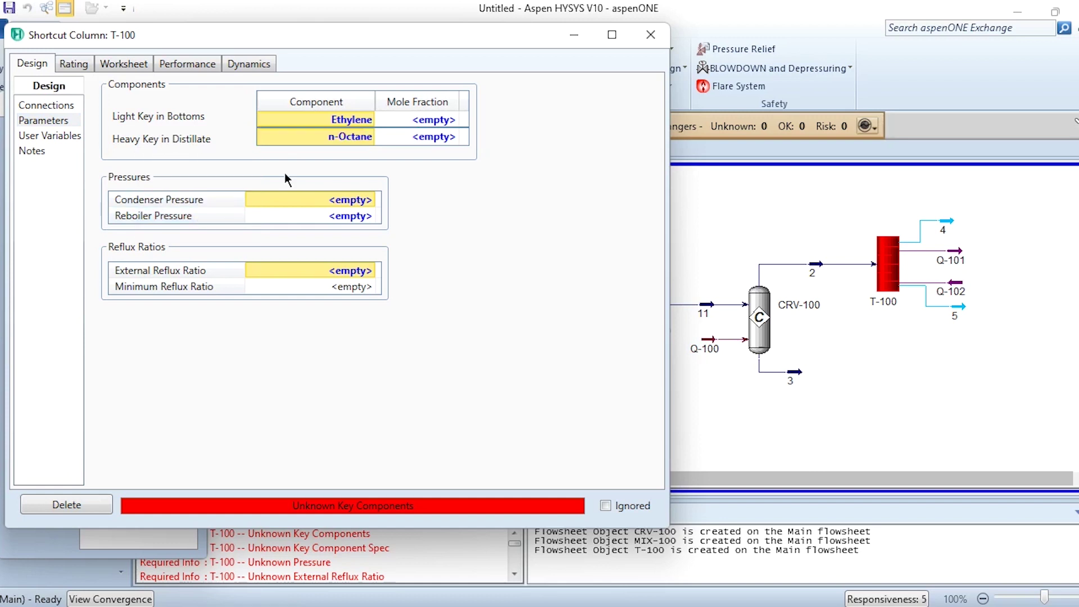
- Set key mole fractions: Ethylene 0.0015 in bottoms, n-Octane 0.2800 in distillate
{"action": "left_click", "coordinate": [426, 120]}
{"action": "type", "text": "0.0015"}
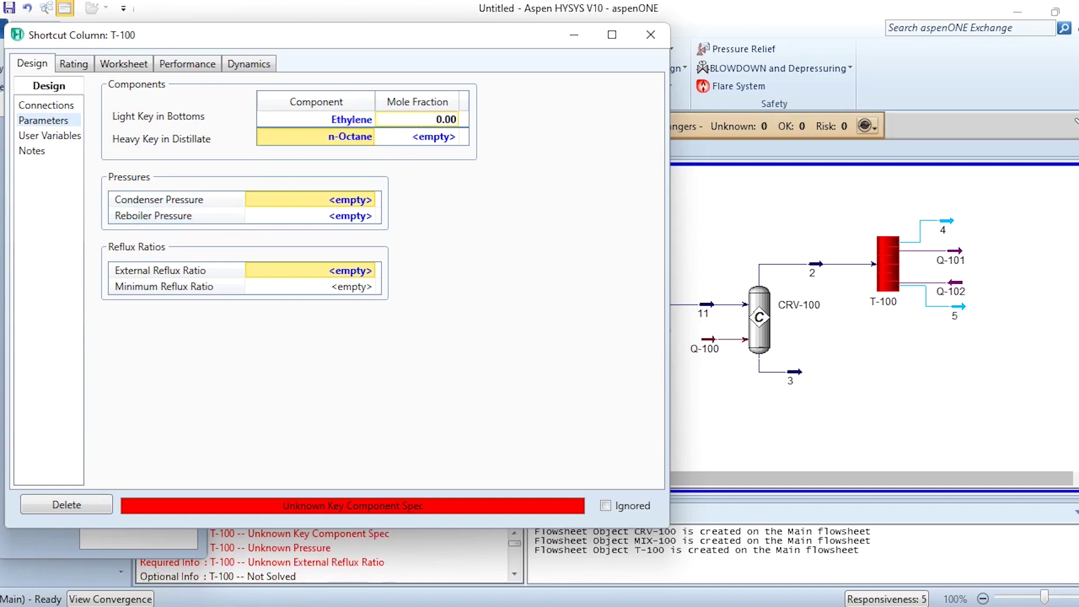
{"action": "key", "text": "Return"}
{"action": "left_click", "coordinate": [430, 137]}
{"action": "type", "text": "0.28"}
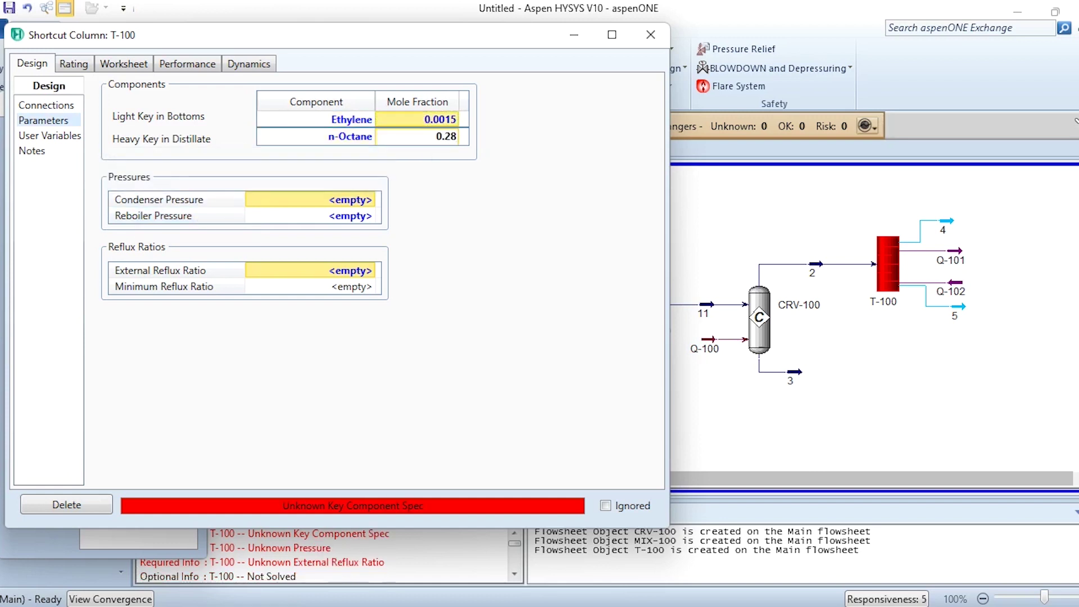
{"action": "key", "text": "Return"}
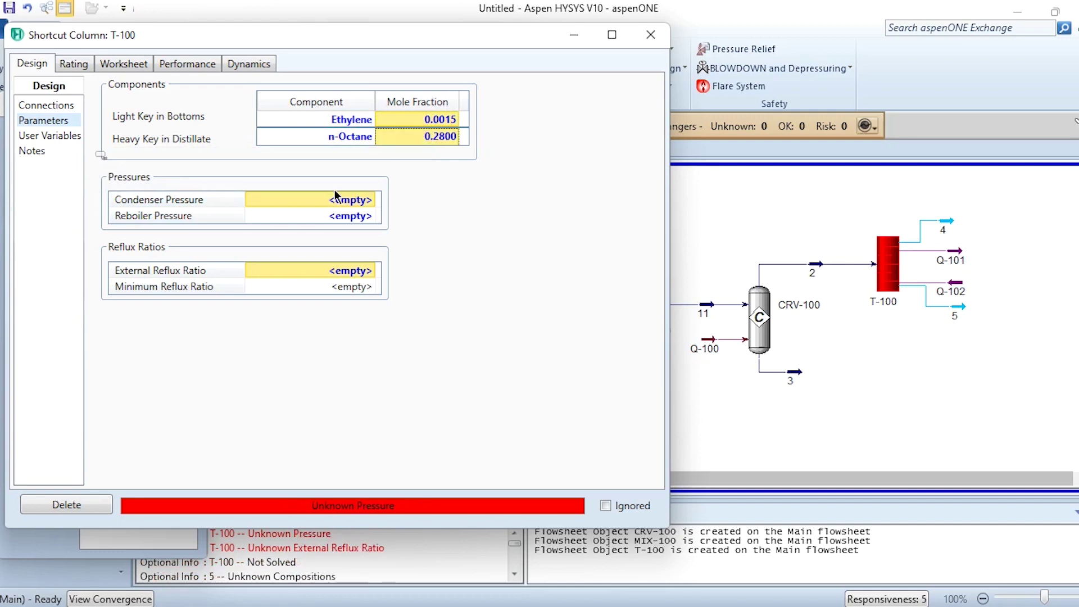
- Set condenser pressure to 15 psig and reboiler pressure to 25 psig
{"action": "left_click", "coordinate": [319, 199]}
{"action": "type", "text": "15psi"}
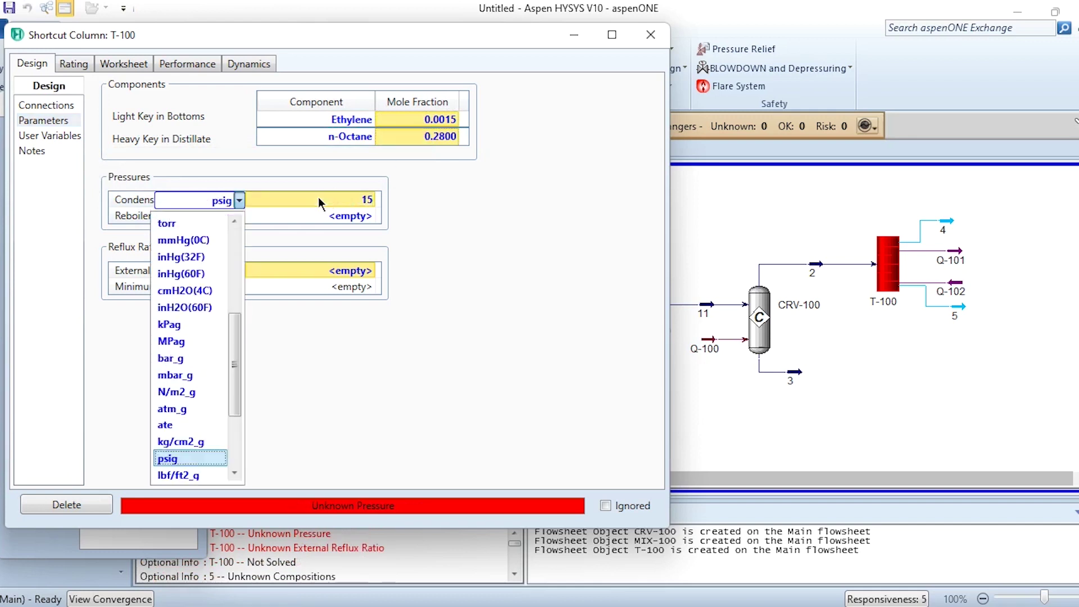
{"action": "key", "text": "Return"}
{"action": "type", "text": "25"}
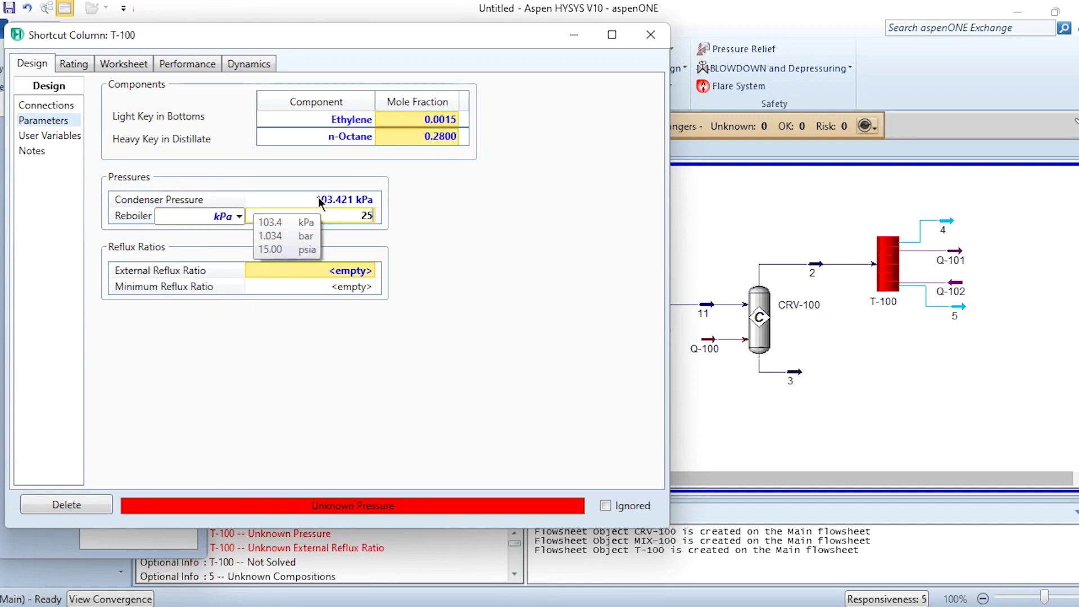
{"action": "type", "text": "psig"}
{"action": "key", "text": "Return"}
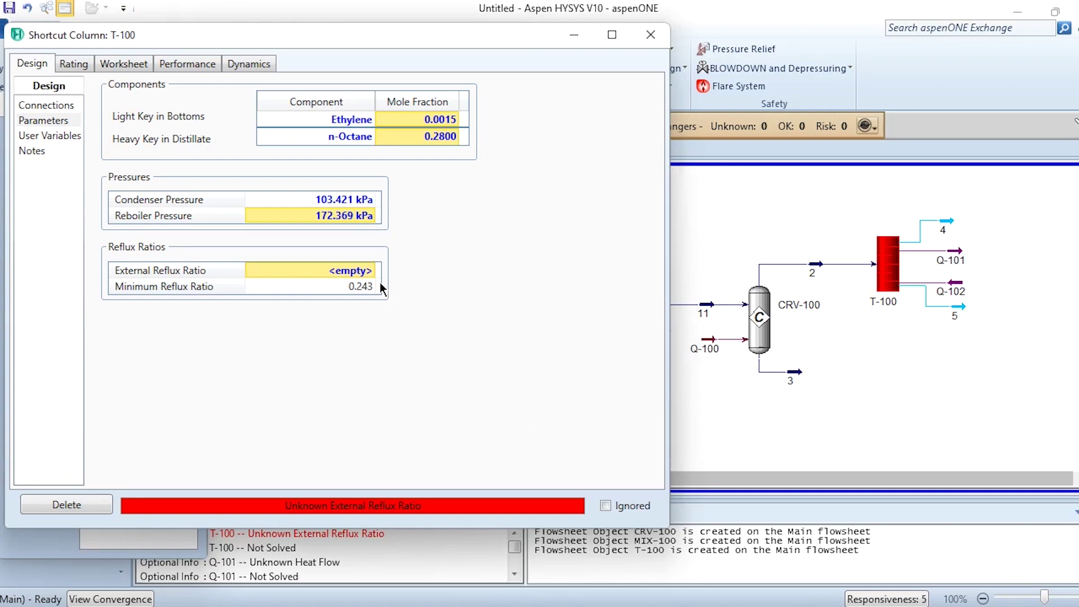
- Set the external reflux ratio to 1 and check the column performance results
{"action": "type", "text": "1"}
{"action": "key", "text": "Return"}
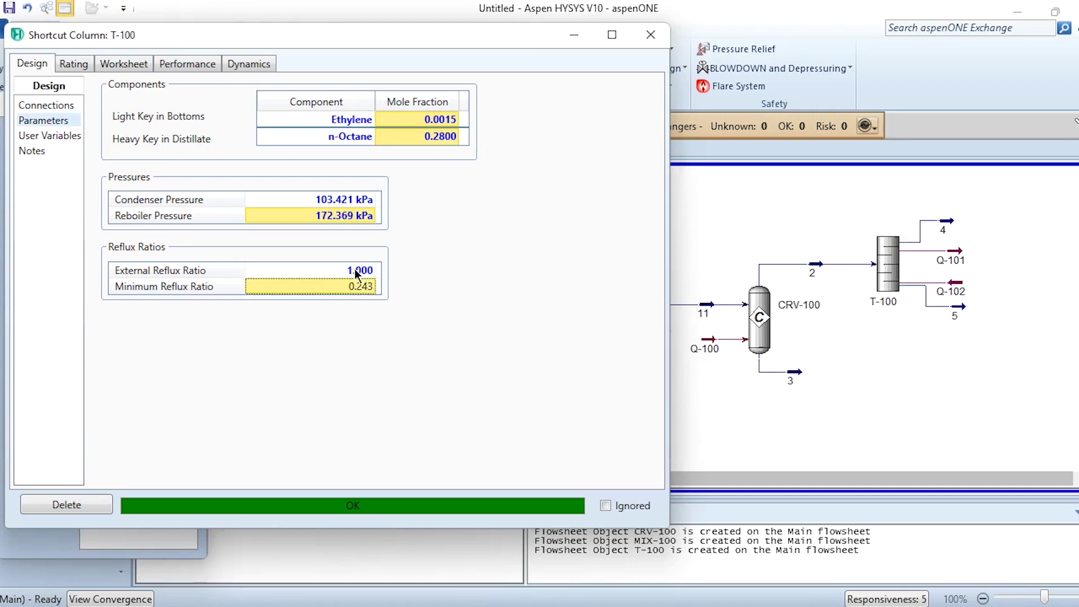
{"action": "left_click", "coordinate": [184, 60]}
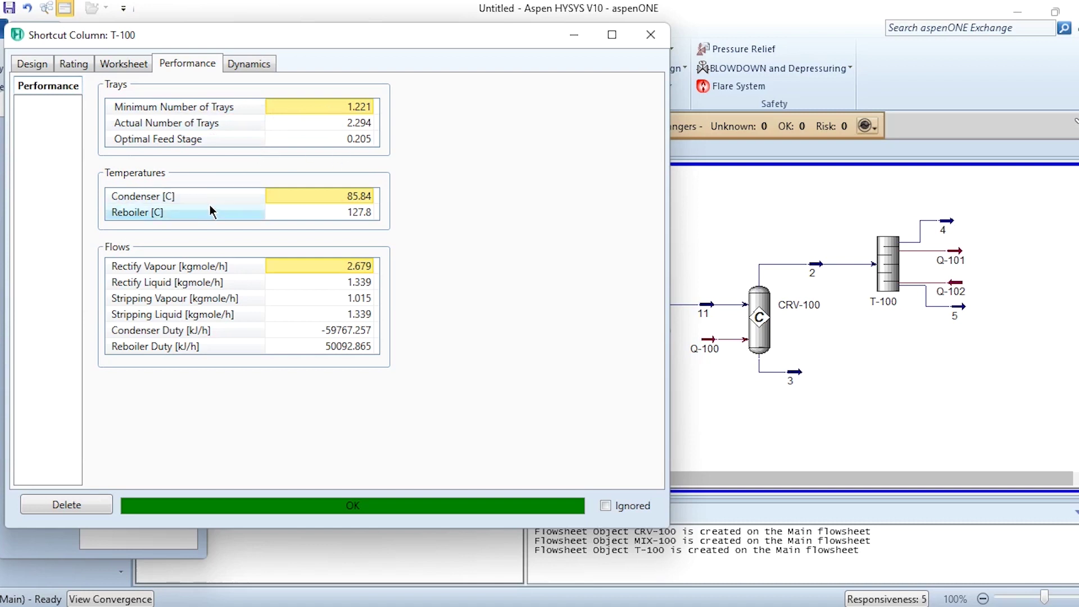
{"action": "left_click", "coordinate": [51, 64]}
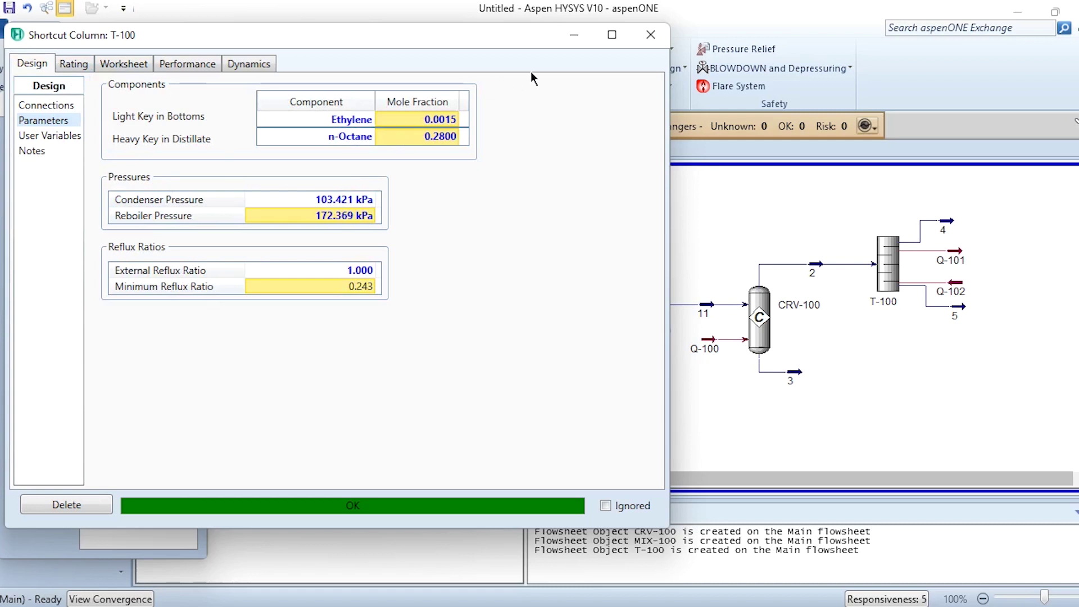
{"action": "left_click", "coordinate": [650, 35]}
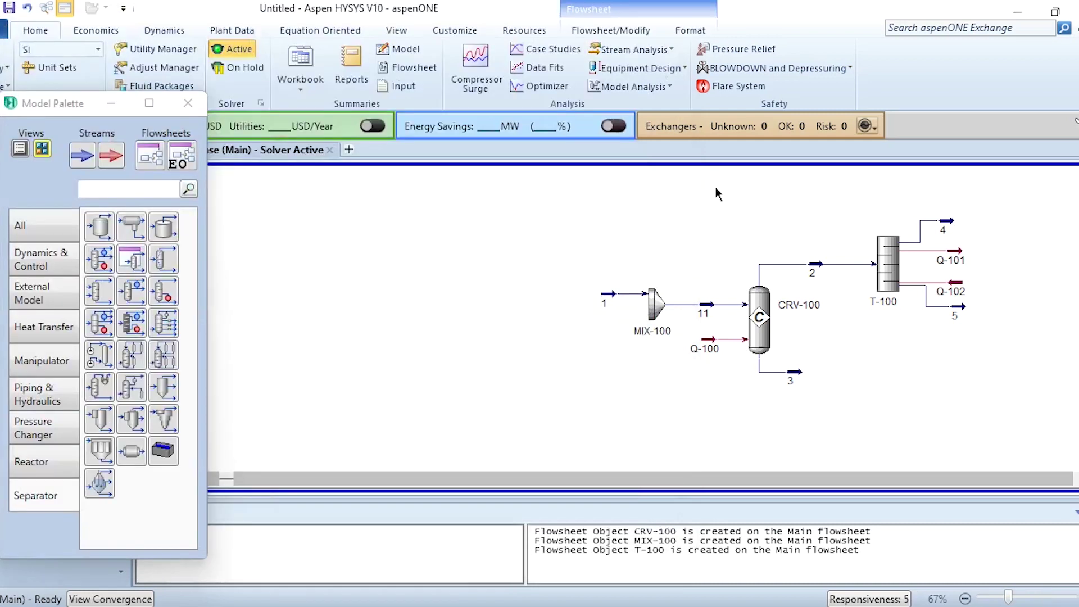
- Inspect the compositions of liquid stream 3 and bottoms stream 5
{"action": "scroll", "coordinate": [716, 187], "scroll_direction": "right", "scroll_amount": 4}
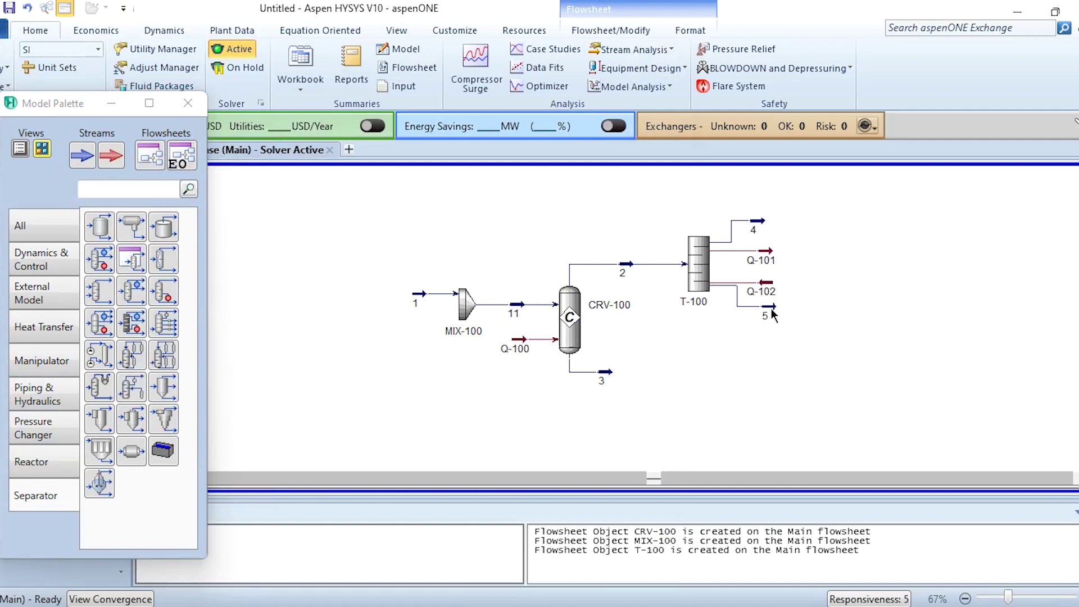
{"action": "double_click", "coordinate": [609, 380]}
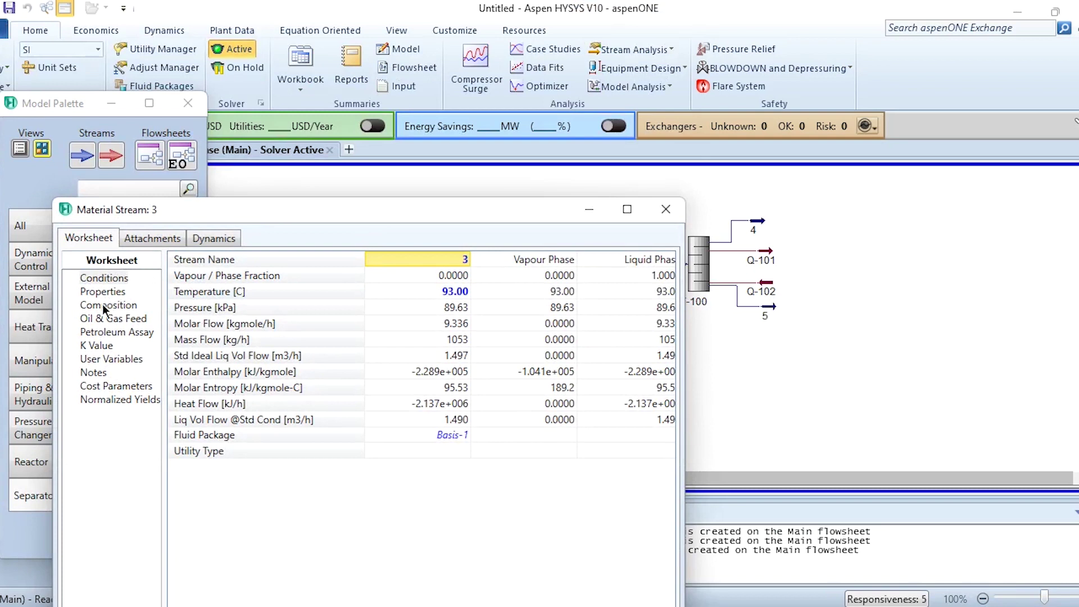
{"action": "left_click", "coordinate": [102, 305]}
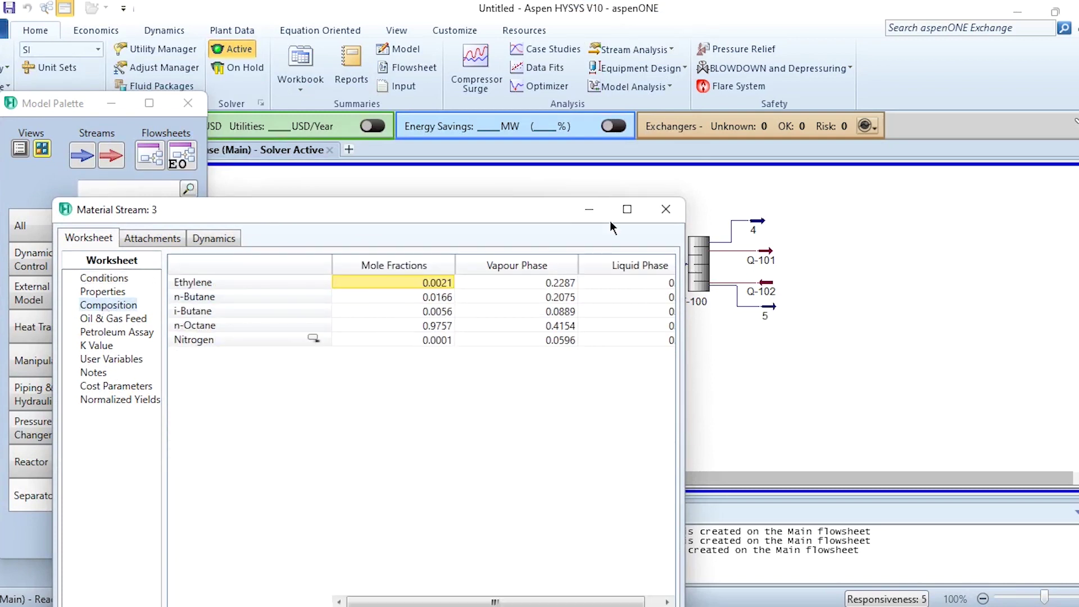
{"action": "left_click", "coordinate": [661, 210]}
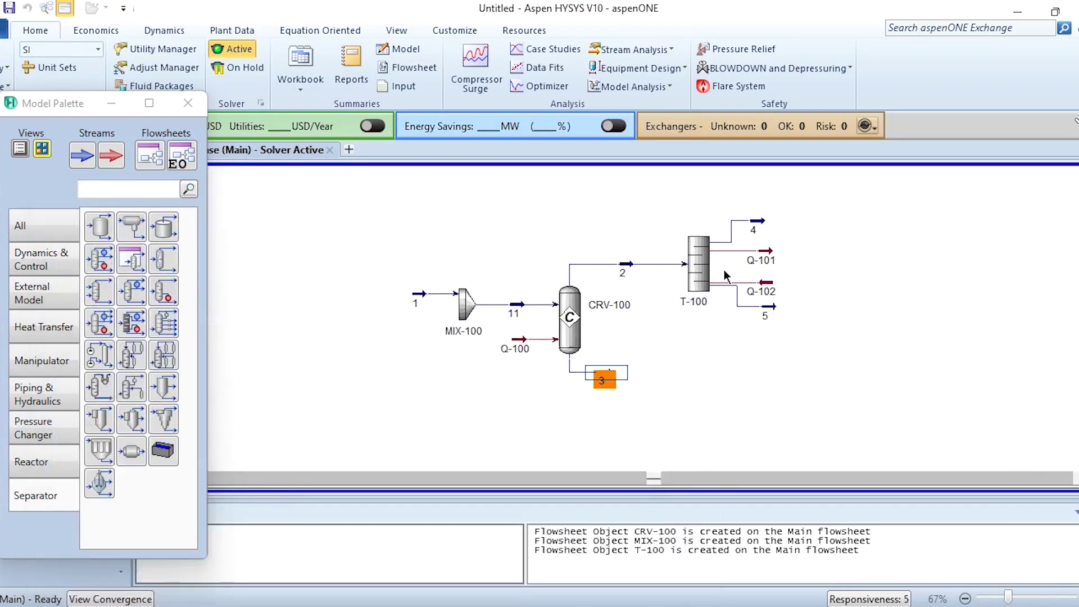
{"action": "double_click", "coordinate": [767, 310]}
{"action": "left_click", "coordinate": [136, 339]}
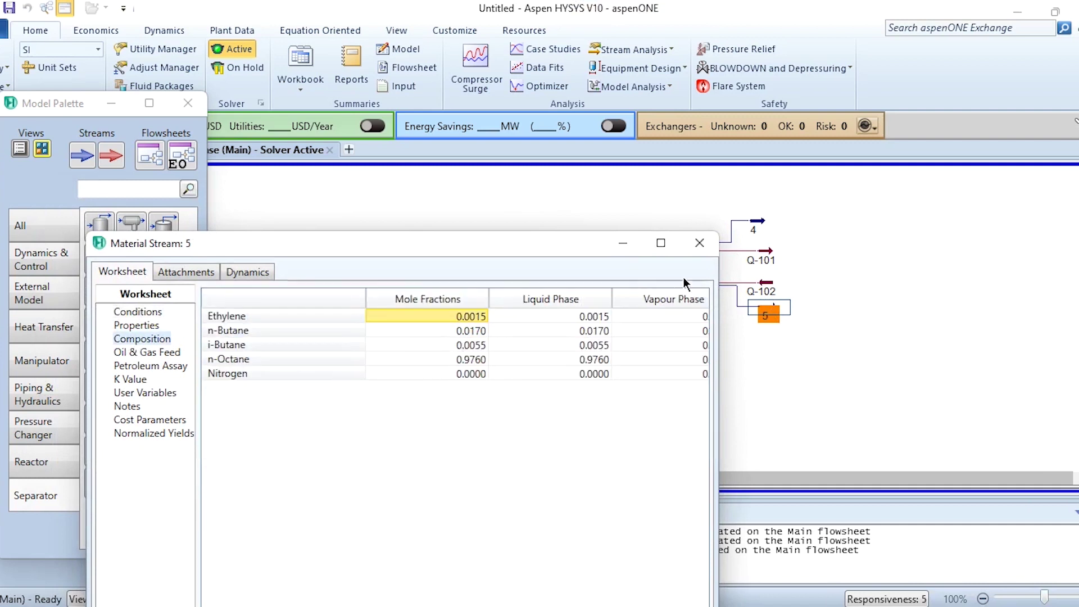
{"action": "left_click", "coordinate": [700, 243]}
- Display distillate stream 4's mole-fraction composition
{"action": "left_click", "coordinate": [868, 288]}
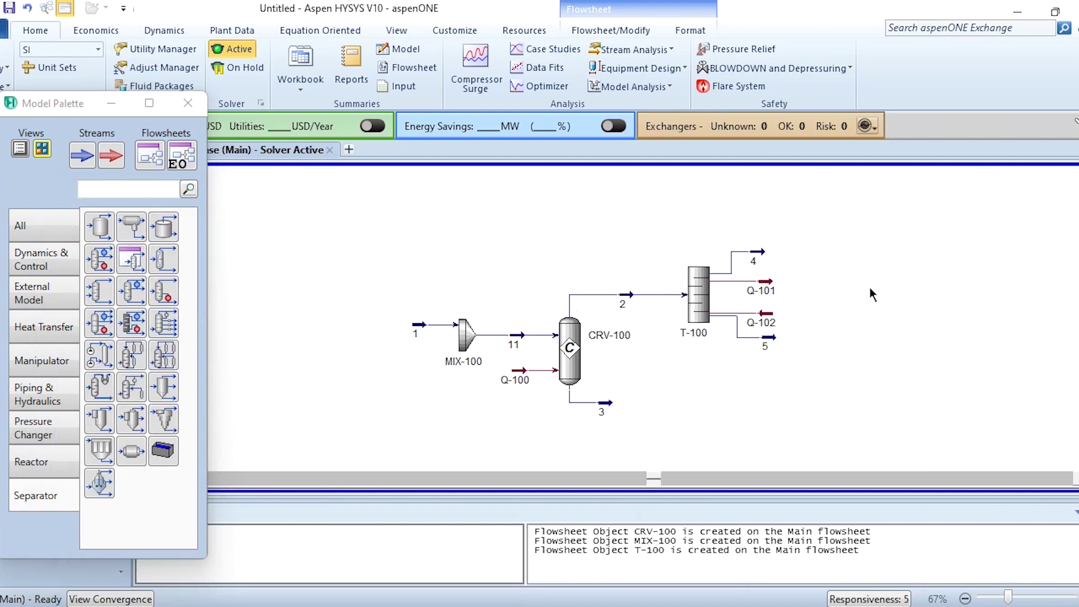
{"action": "left_click", "coordinate": [759, 256]}
{"action": "double_click", "coordinate": [758, 259]}
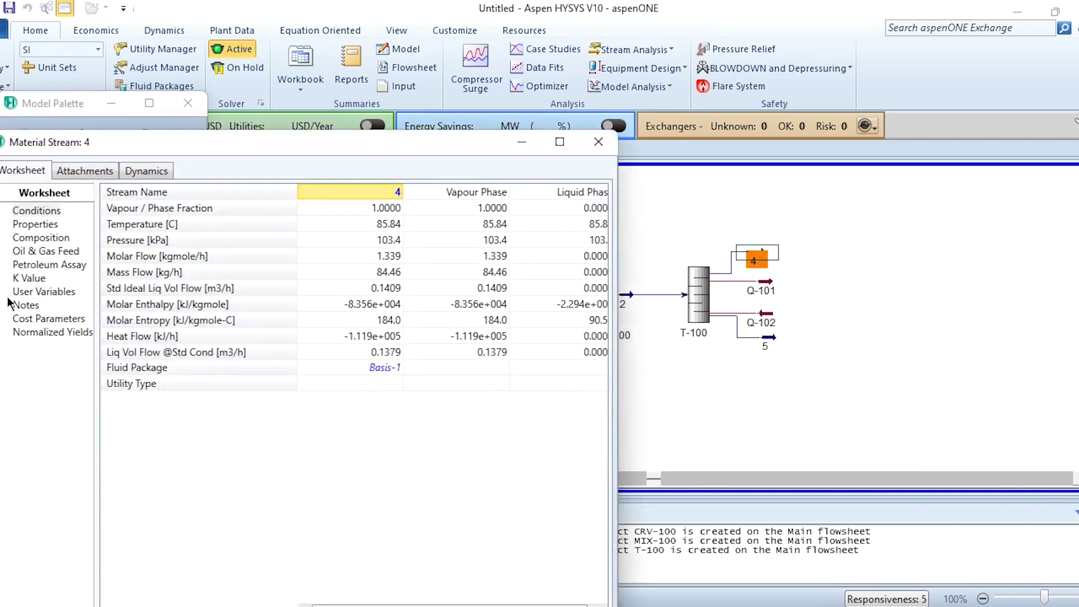
{"action": "left_click", "coordinate": [37, 241]}
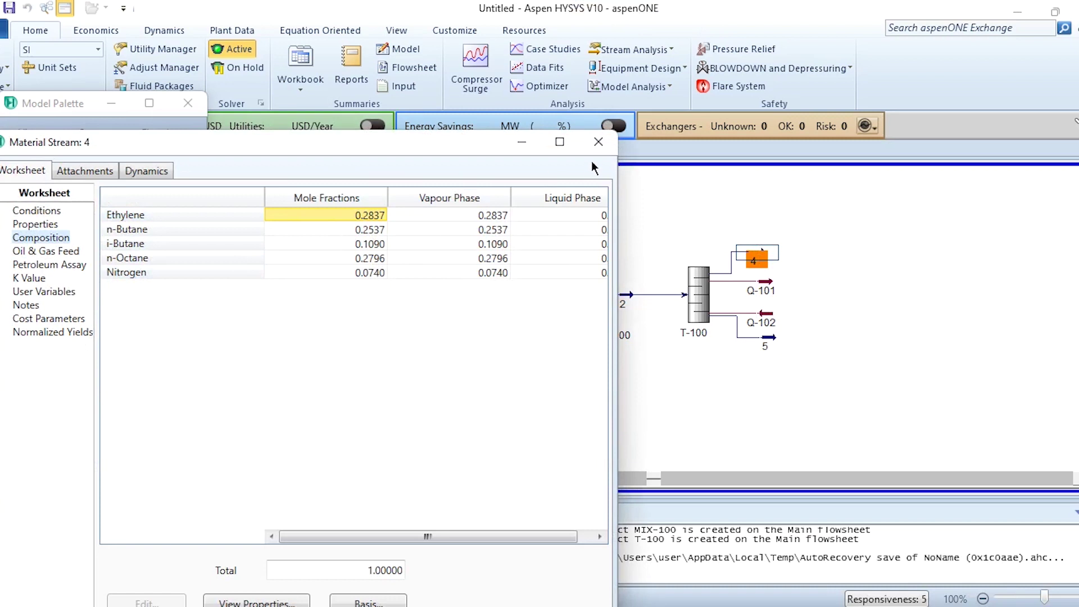
- Add a Tee to the flowsheet and rotate it to point downward
{"action": "left_click", "coordinate": [598, 143]}
{"action": "left_click", "coordinate": [922, 255]}
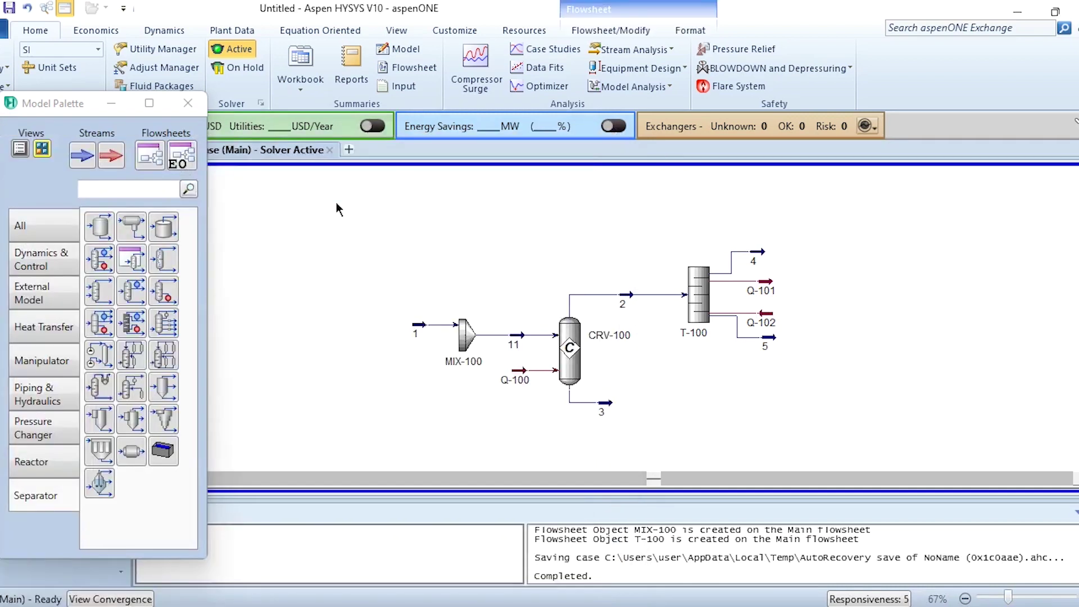
{"action": "left_click", "coordinate": [20, 225]}
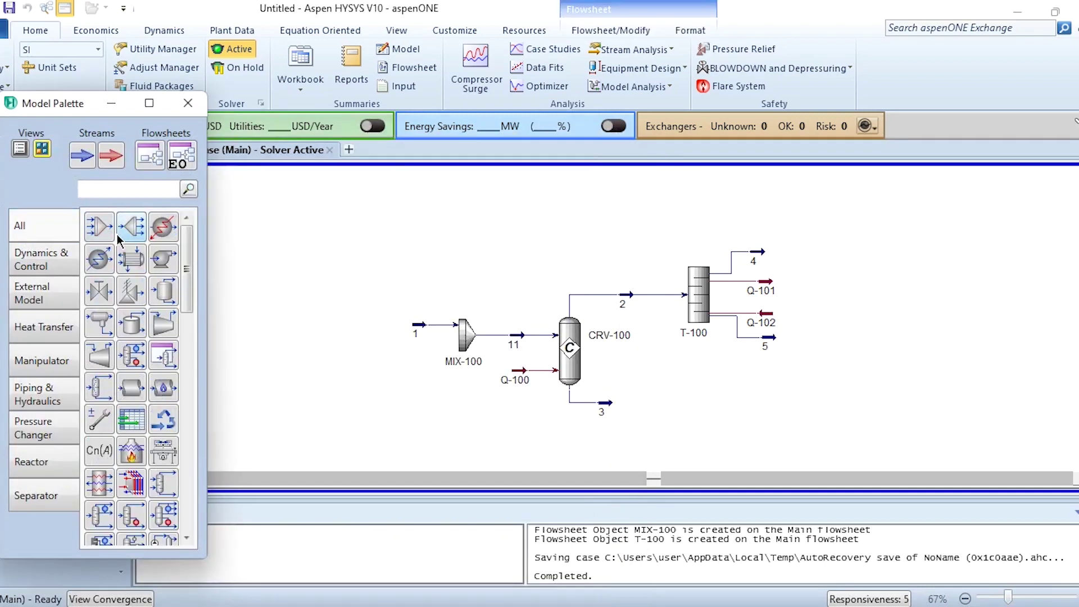
{"action": "left_click_drag", "start_coordinate": [127, 238], "coordinate": [808, 211]}
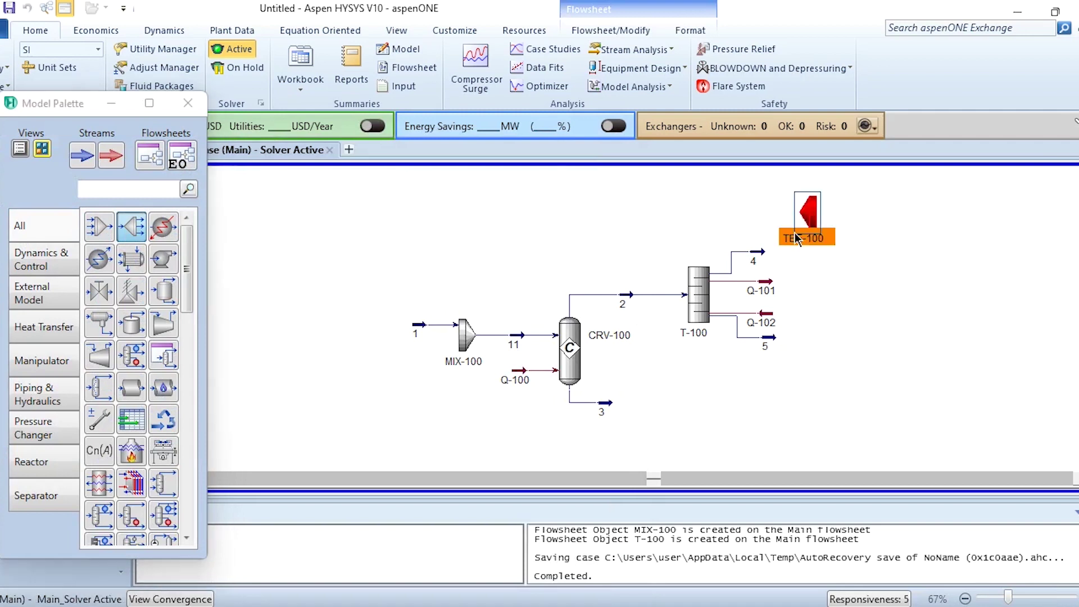
{"action": "left_click", "coordinate": [611, 31]}
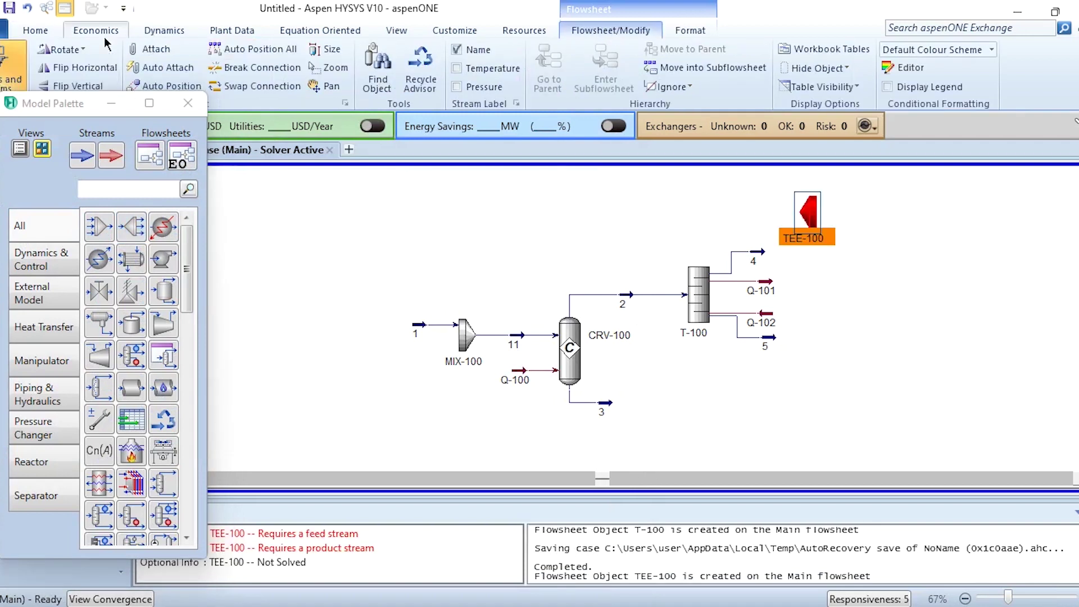
{"action": "left_click", "coordinate": [64, 50]}
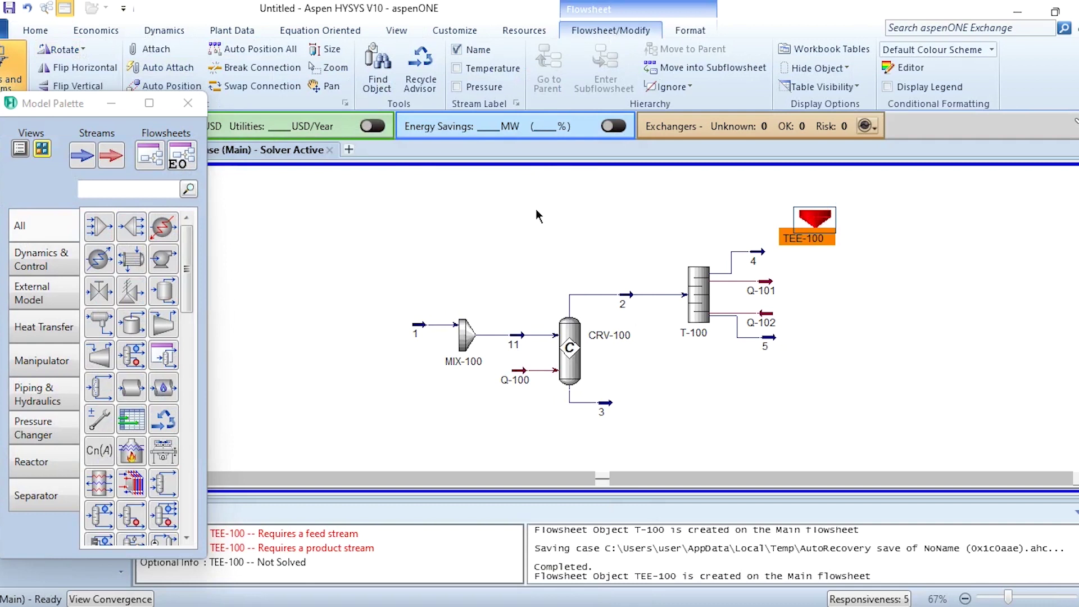
- Connect TEE-100 with inlet stream 4 and outlet streams 6 and 7
{"action": "double_click", "coordinate": [814, 219]}
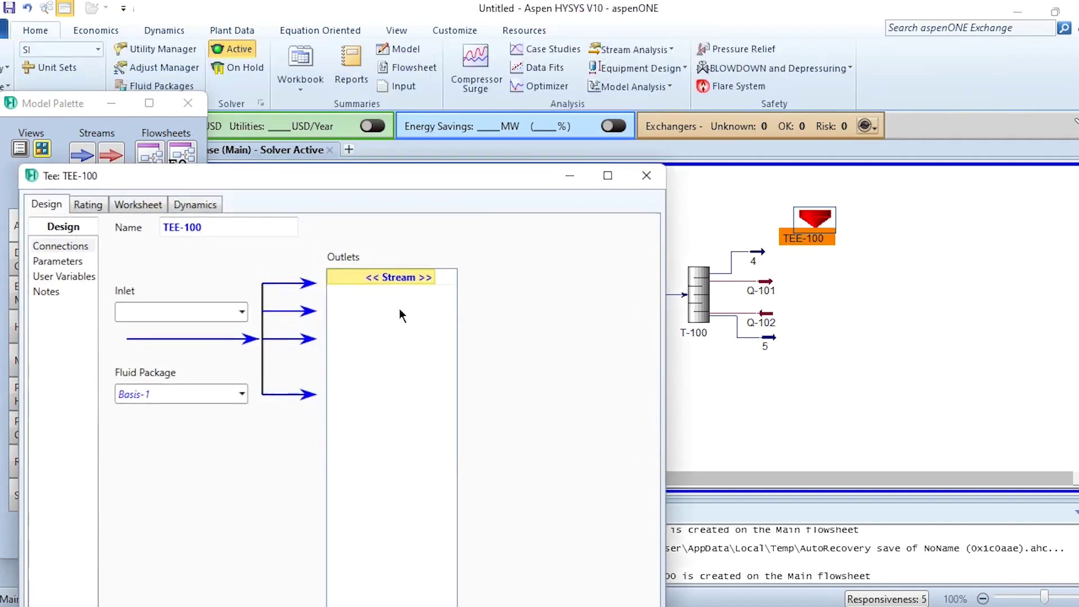
{"action": "left_click", "coordinate": [241, 312]}
{"action": "left_click", "coordinate": [156, 336]}
{"action": "left_click", "coordinate": [432, 276]}
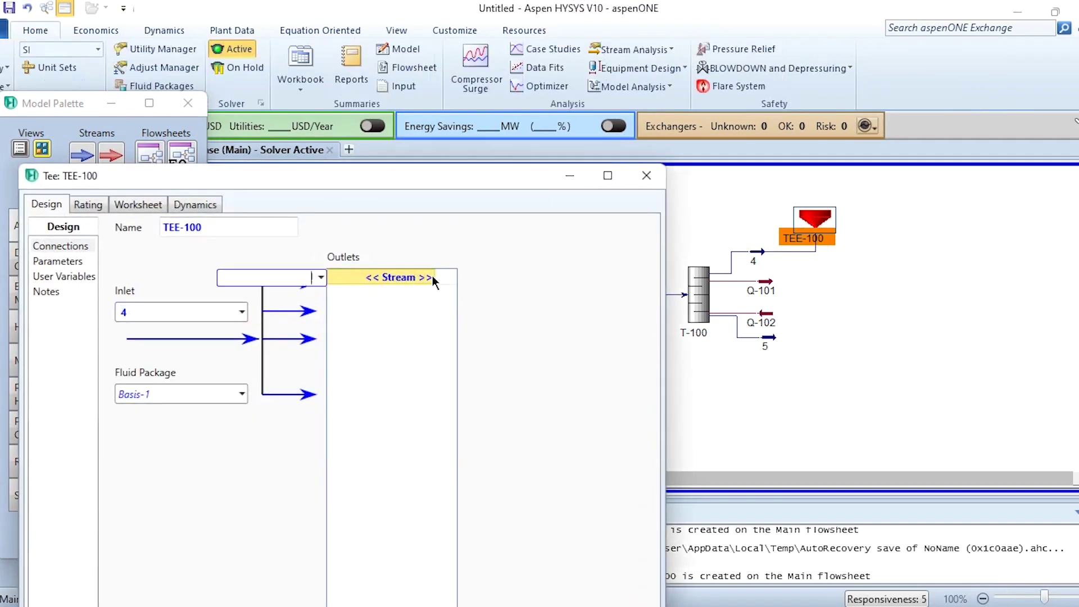
{"action": "type", "text": "6"}
{"action": "key", "text": "Return"}
{"action": "left_click", "coordinate": [432, 293]}
{"action": "type", "text": "7"}
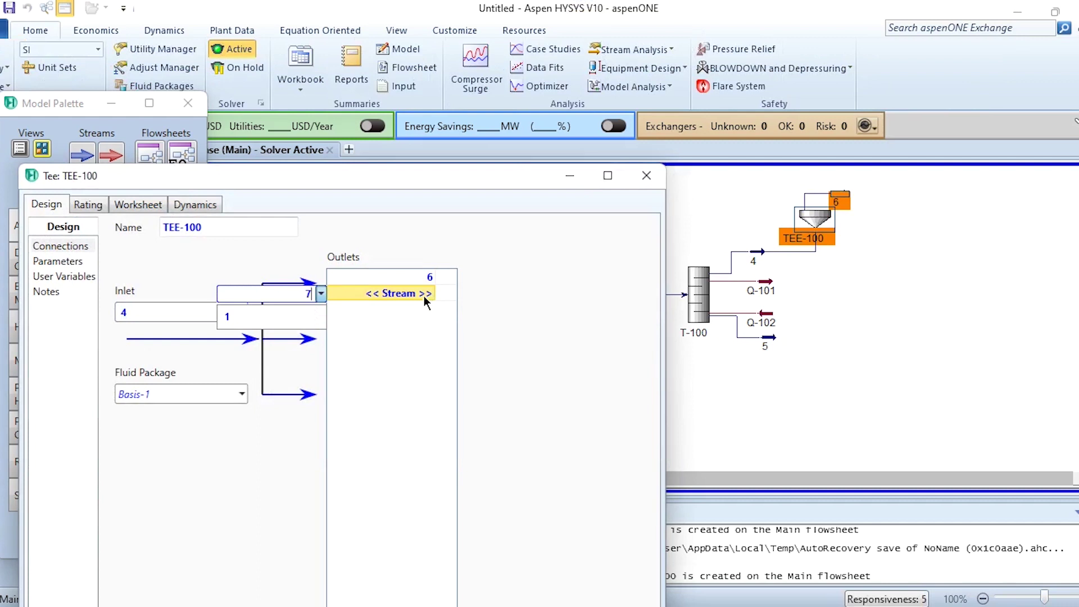
{"action": "key", "text": "Return"}
- Set the flow ratio for stream 6 to 0.9, leaving 0.1 for stream 7
{"action": "left_click", "coordinate": [48, 262]}
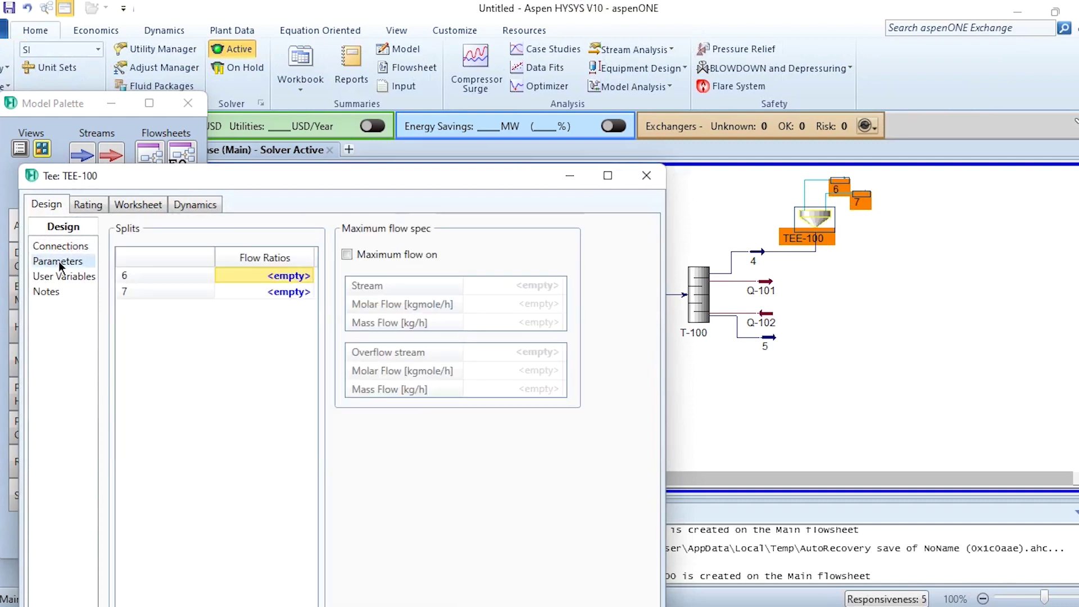
{"action": "type", "text": "0.9"}
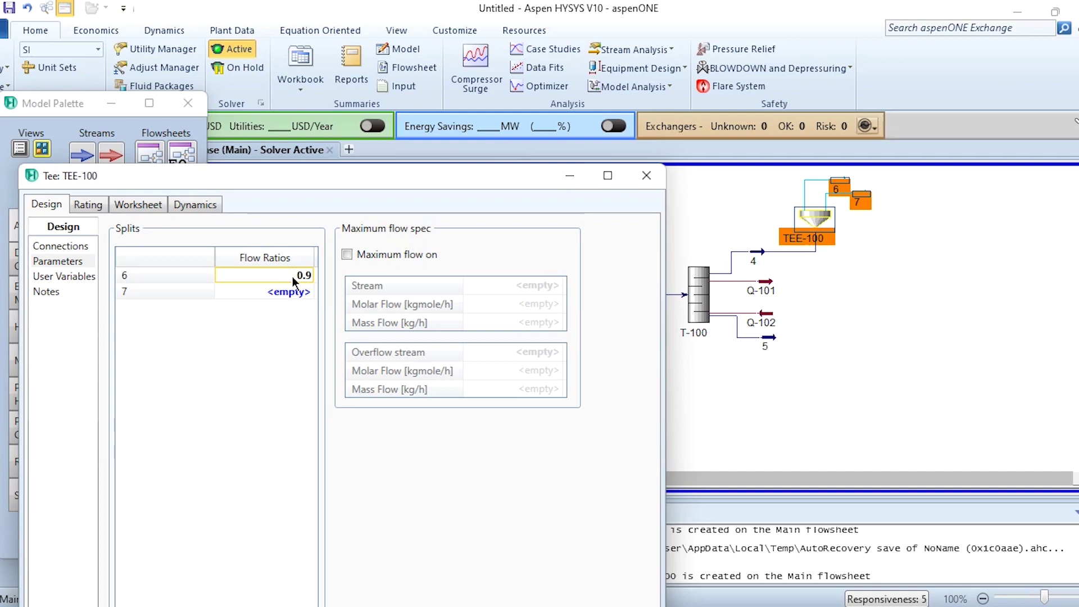
{"action": "key", "text": "Return"}
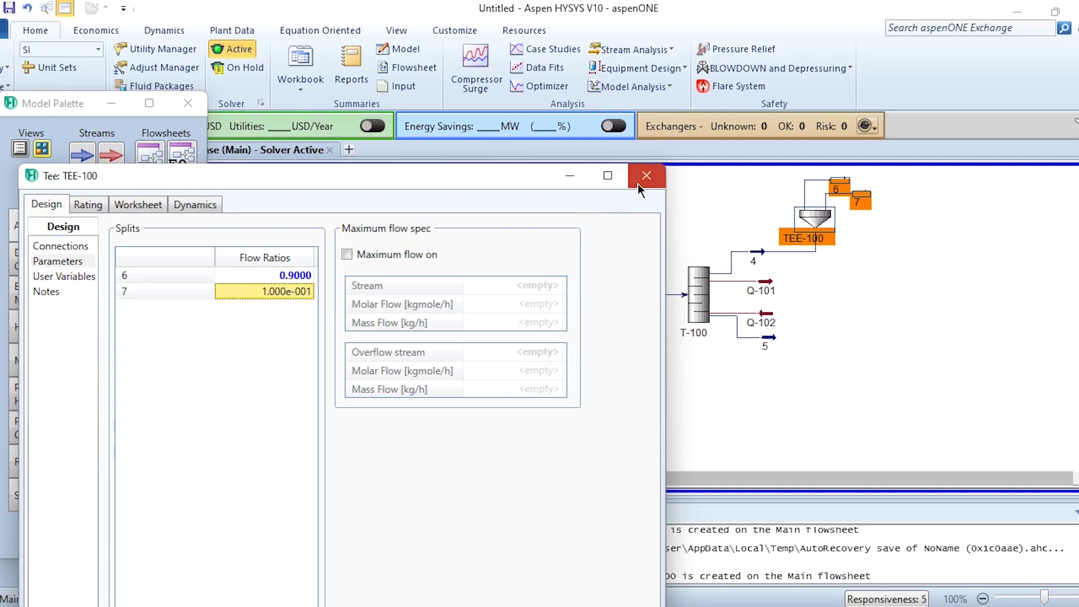
{"action": "left_click", "coordinate": [646, 175]}
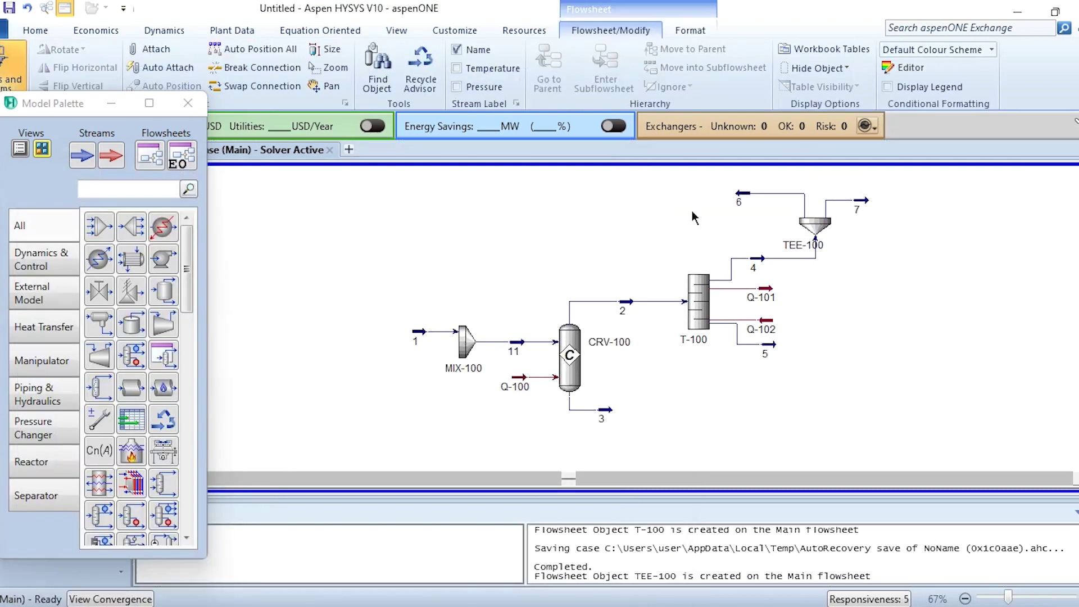
- Place compressor K-100 on the flowsheet, turned to face left
{"action": "left_click", "coordinate": [164, 323]}
{"action": "left_click", "coordinate": [640, 217]}
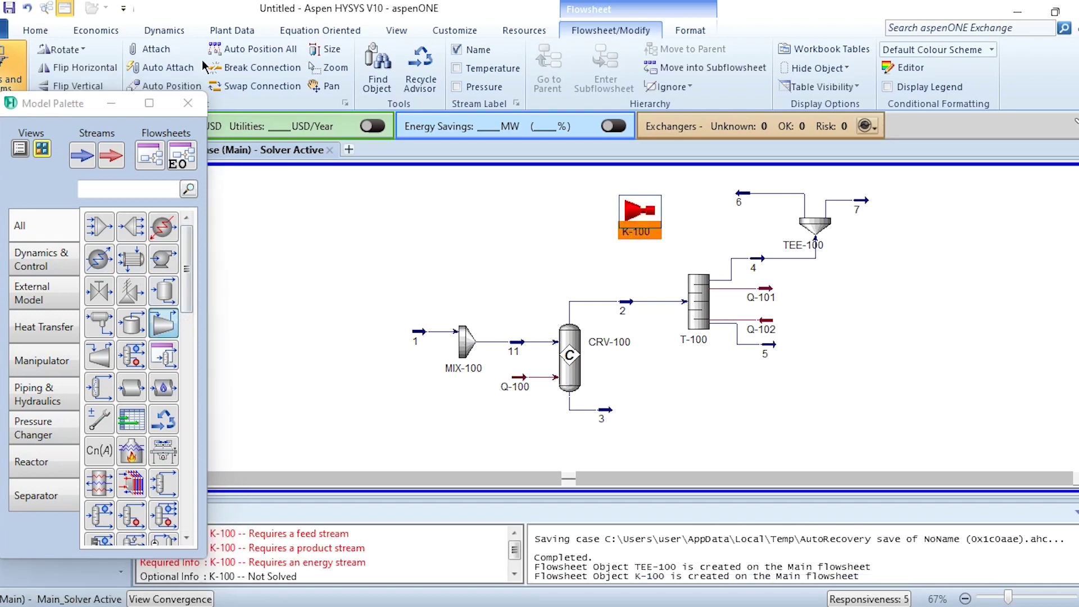
{"action": "left_click", "coordinate": [73, 50]}
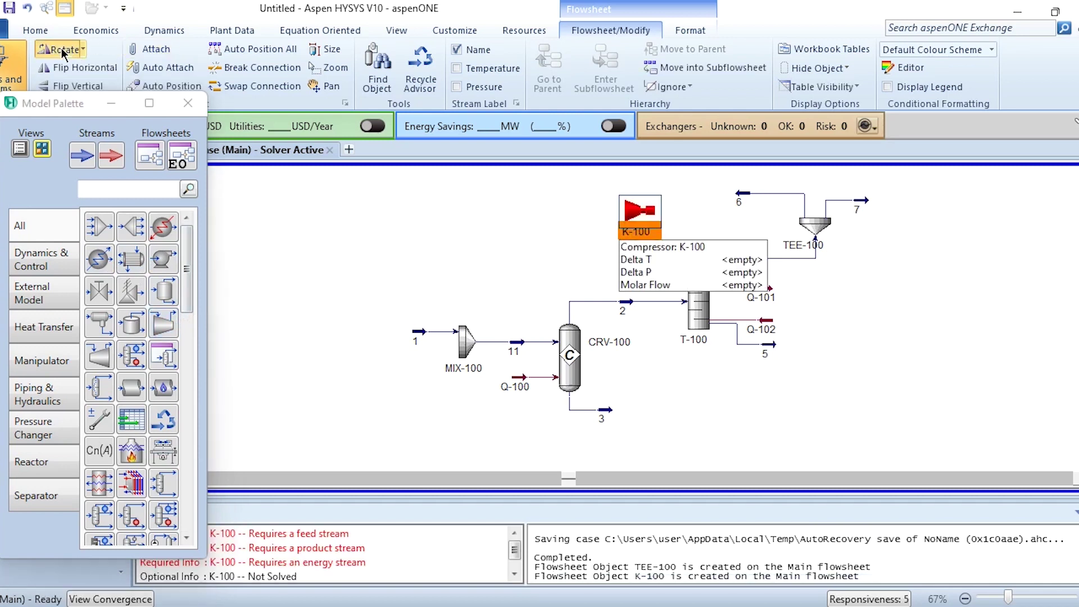
{"action": "left_click", "coordinate": [471, 239]}
{"action": "double_click", "coordinate": [628, 220]}
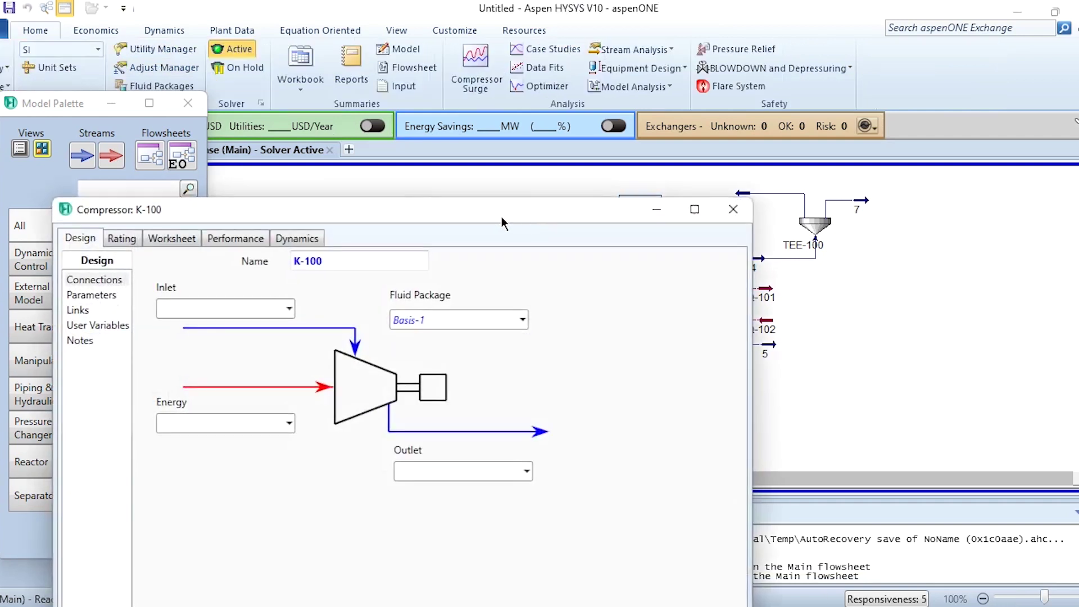
- Connect K-100 with inlet stream 6, outlet stream 8 and an energy stream
{"action": "left_click_drag", "start_coordinate": [493, 215], "coordinate": [336, 104]}
{"action": "left_click", "coordinate": [133, 199]}
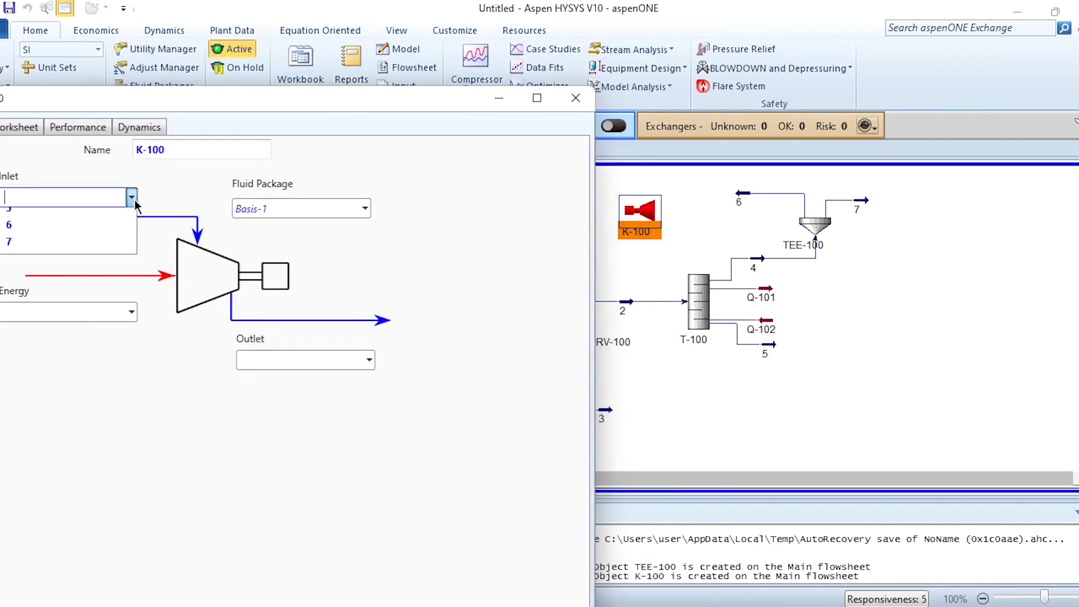
{"action": "left_click", "coordinate": [53, 252]}
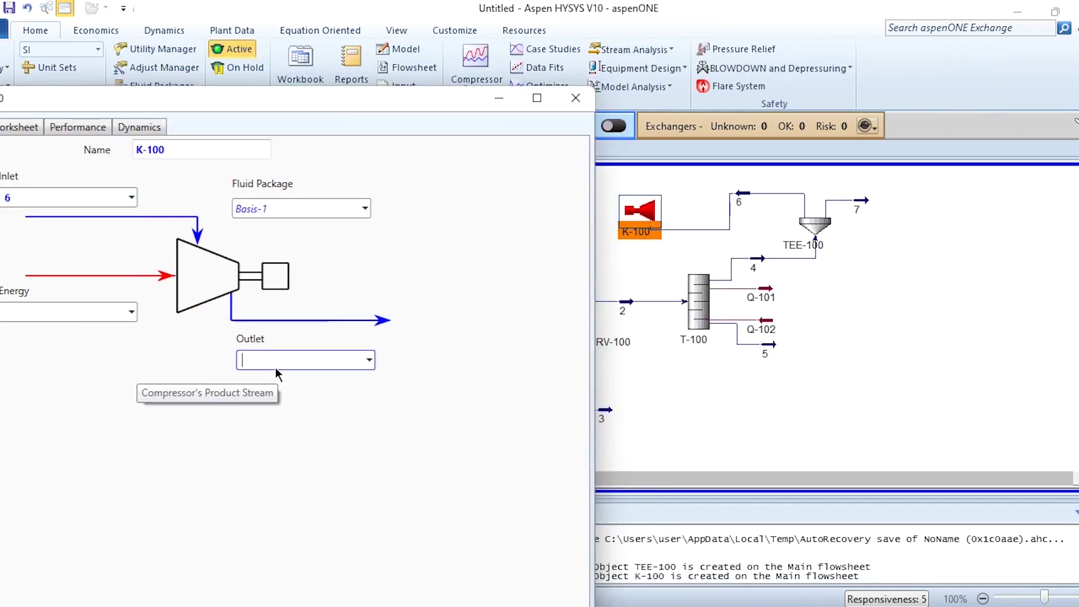
{"action": "type", "text": "8"}
{"action": "key", "text": "Return"}
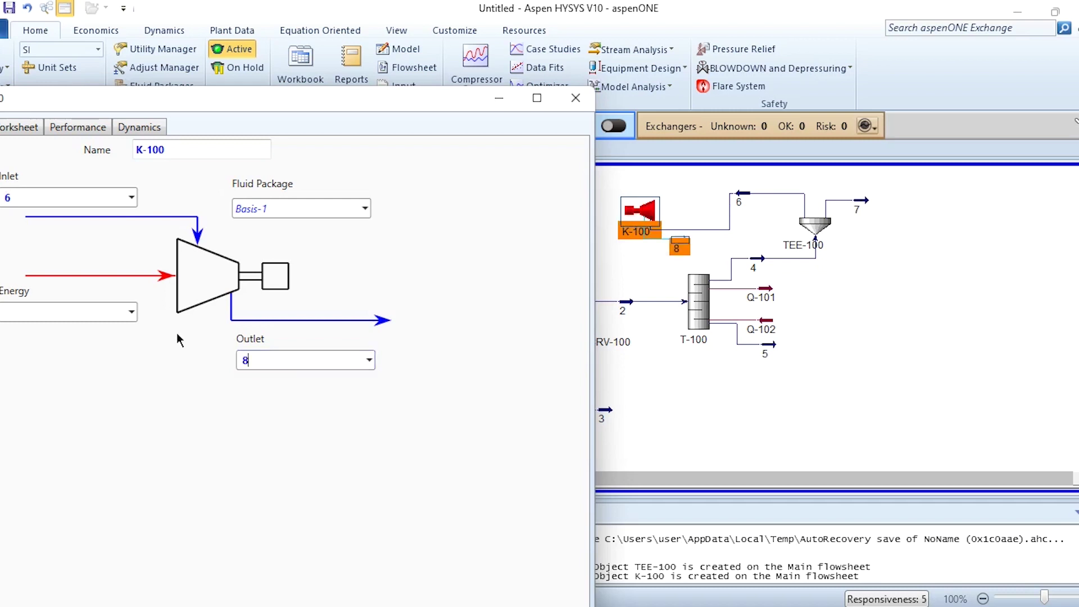
{"action": "left_click", "coordinate": [81, 310]}
{"action": "type", "text": "Q-1"}
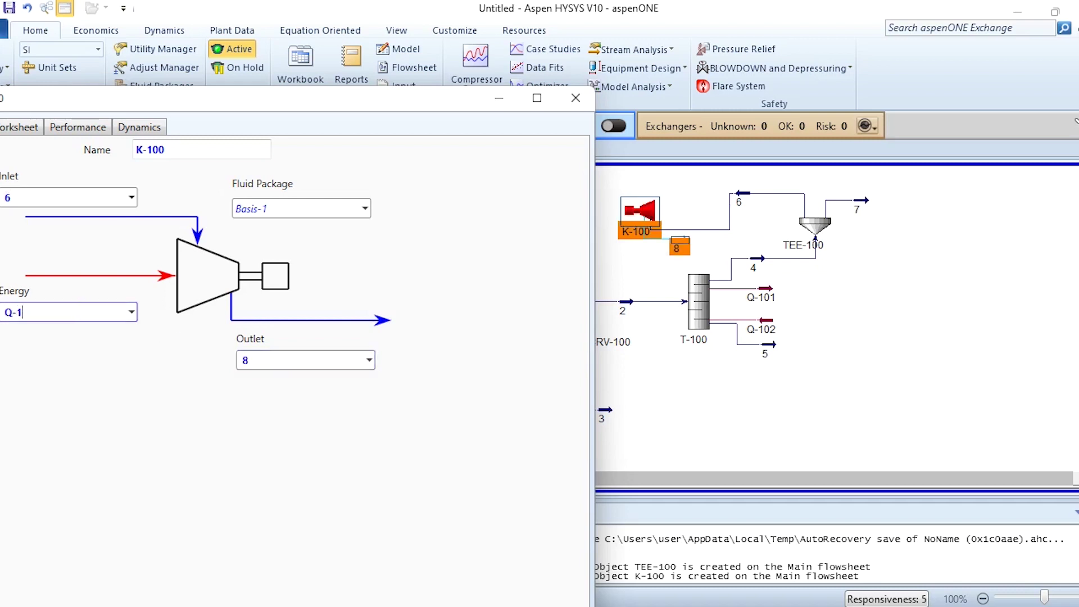
{"action": "type", "text": "00"}
{"action": "key", "text": "Return"}
- Set outlet stream 8's pressure to 22 psig in the compressor worksheet
{"action": "left_click_drag", "start_coordinate": [183, 106], "coordinate": [324, 54]}
{"action": "left_click", "coordinate": [205, 76]}
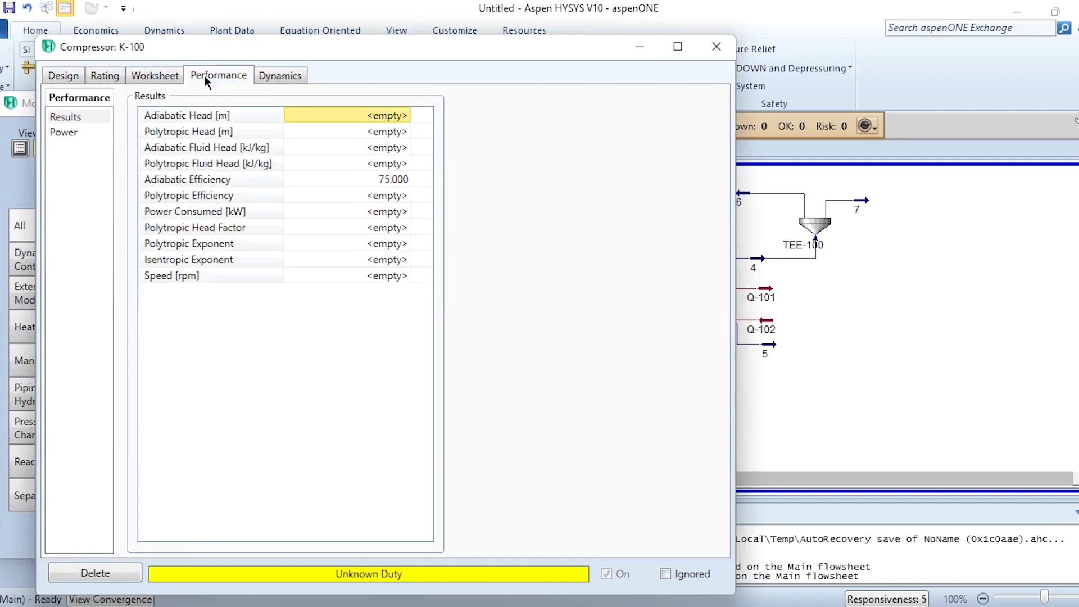
{"action": "left_click", "coordinate": [163, 77]}
{"action": "left_click", "coordinate": [439, 147]}
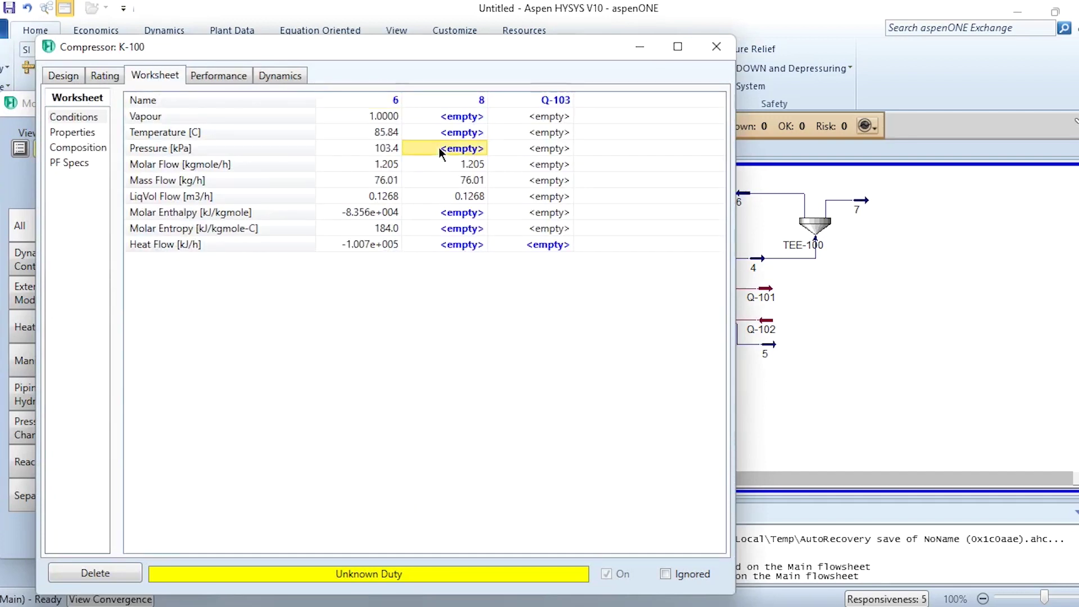
{"action": "type", "text": "22 psig"}
{"action": "key", "text": "Return"}
{"action": "left_click", "coordinate": [715, 47]}
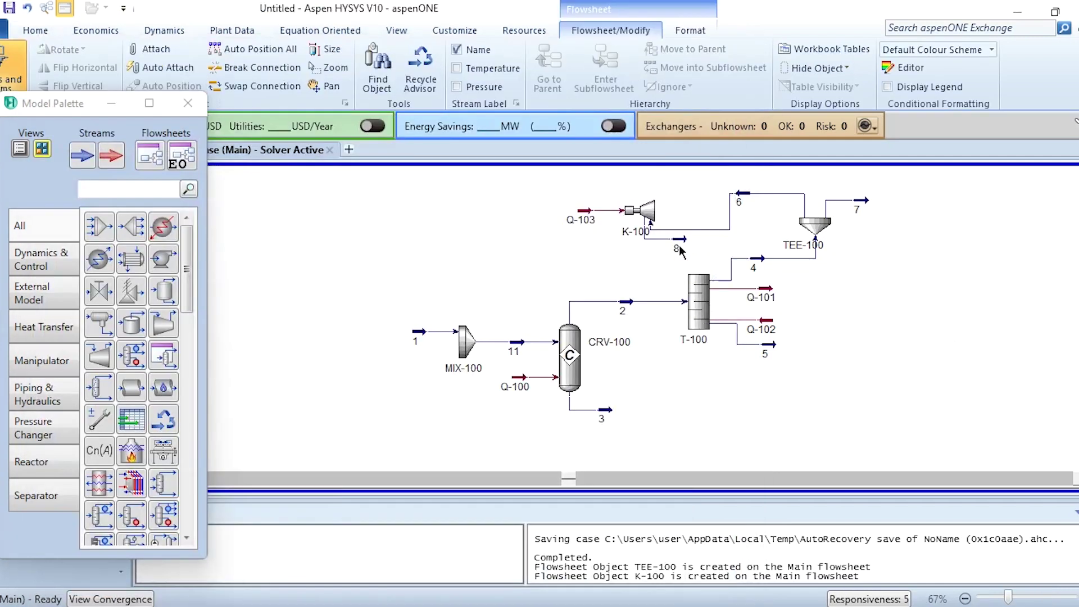
- Move stream 8 below-left of K-100, mirror it horizontally, and pick a cooler
{"action": "left_click_drag", "start_coordinate": [680, 251], "coordinate": [564, 262]}
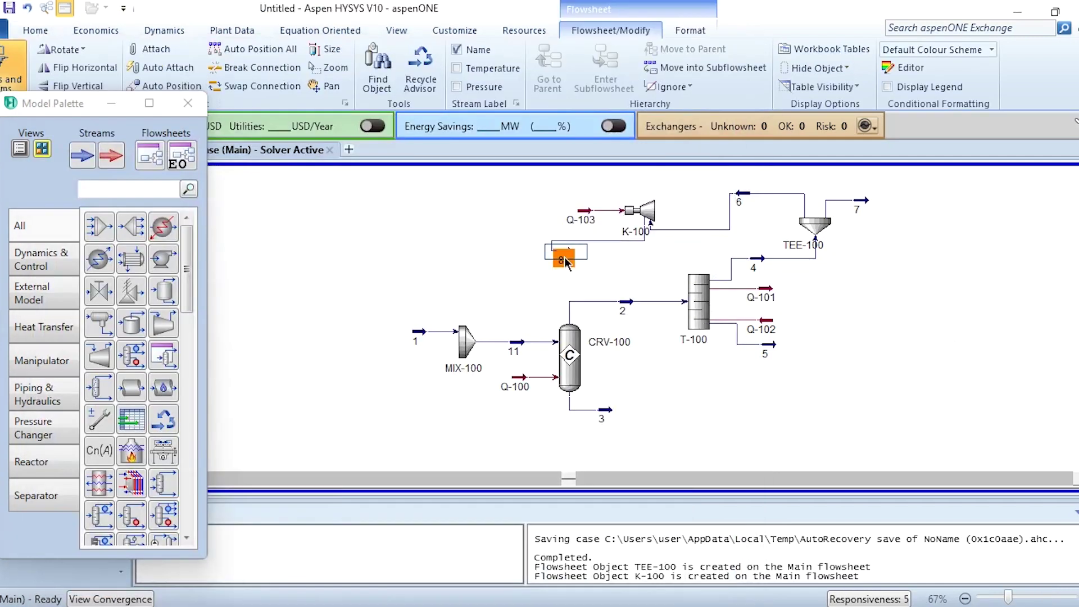
{"action": "left_click", "coordinate": [50, 66]}
{"action": "left_click", "coordinate": [471, 266]}
{"action": "mouse_move", "coordinate": [561, 259]}
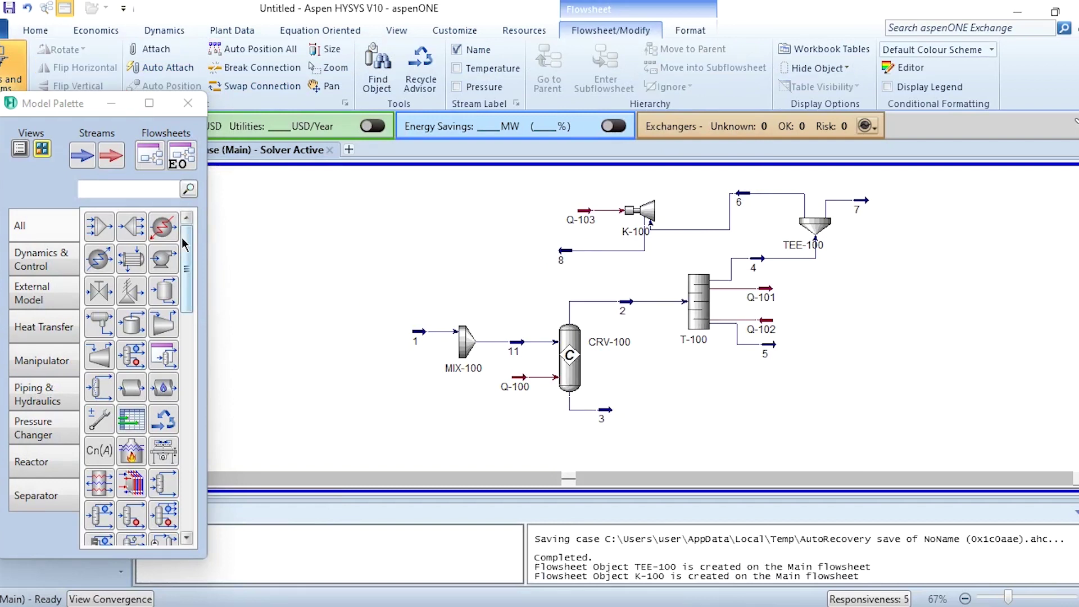
{"action": "left_click", "coordinate": [99, 258]}
- Place cooler E-100 taking stream 8 to outlet 9 with energy stream Q-104
{"action": "left_click", "coordinate": [466, 244]}
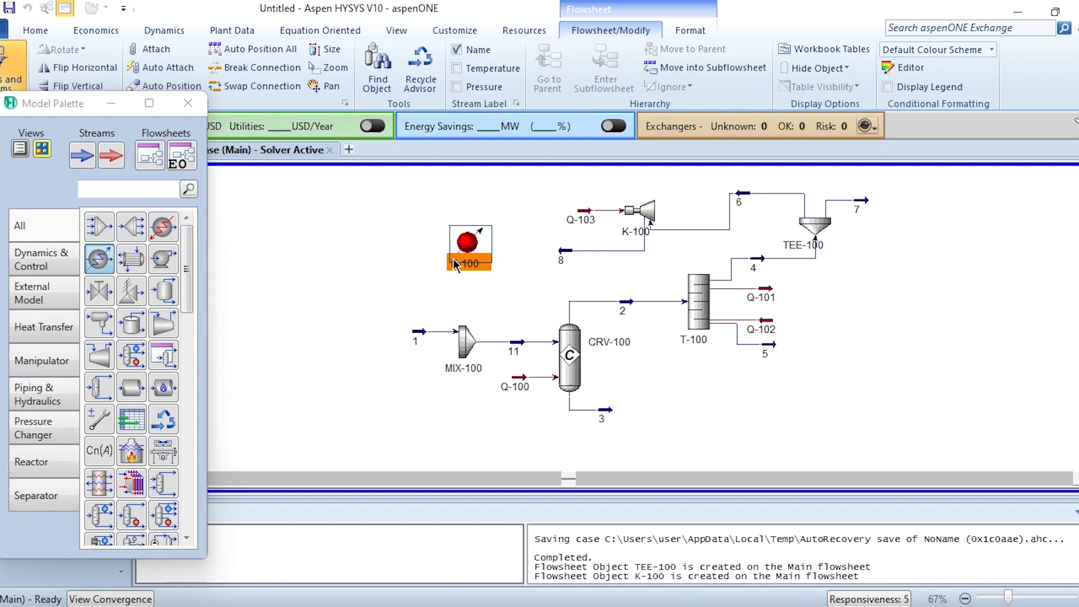
{"action": "double_click", "coordinate": [466, 244]}
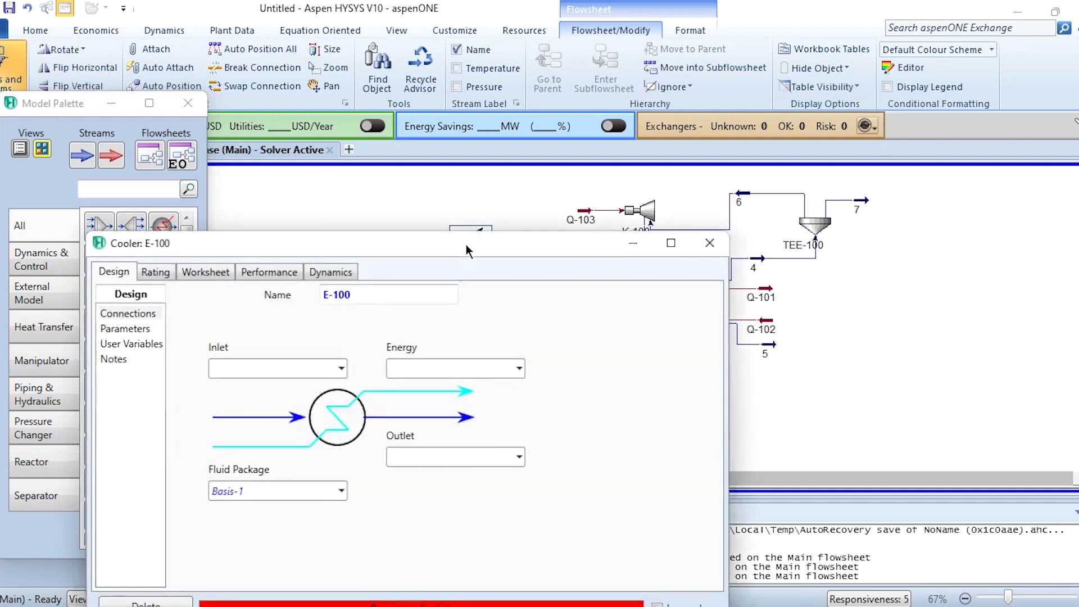
{"action": "left_click", "coordinate": [207, 292]}
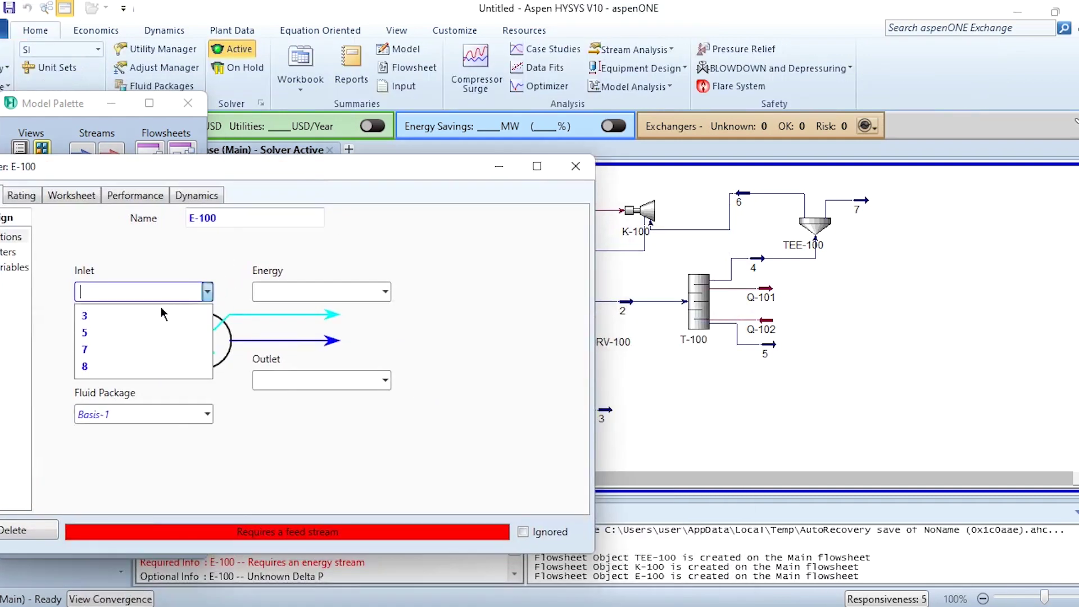
{"action": "left_click", "coordinate": [100, 372]}
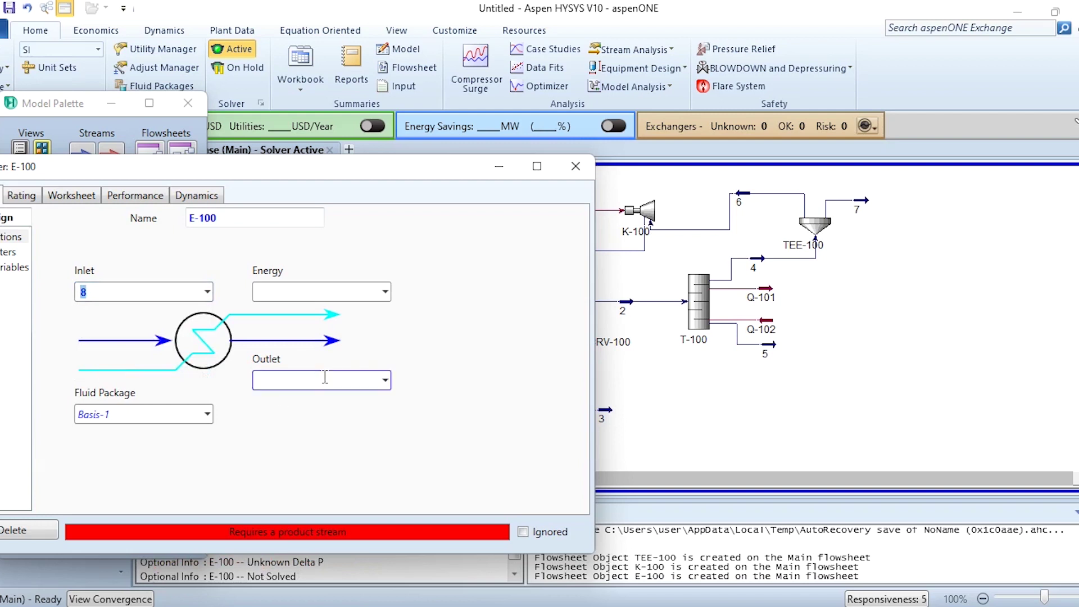
{"action": "type", "text": "9"}
{"action": "key", "text": "Return"}
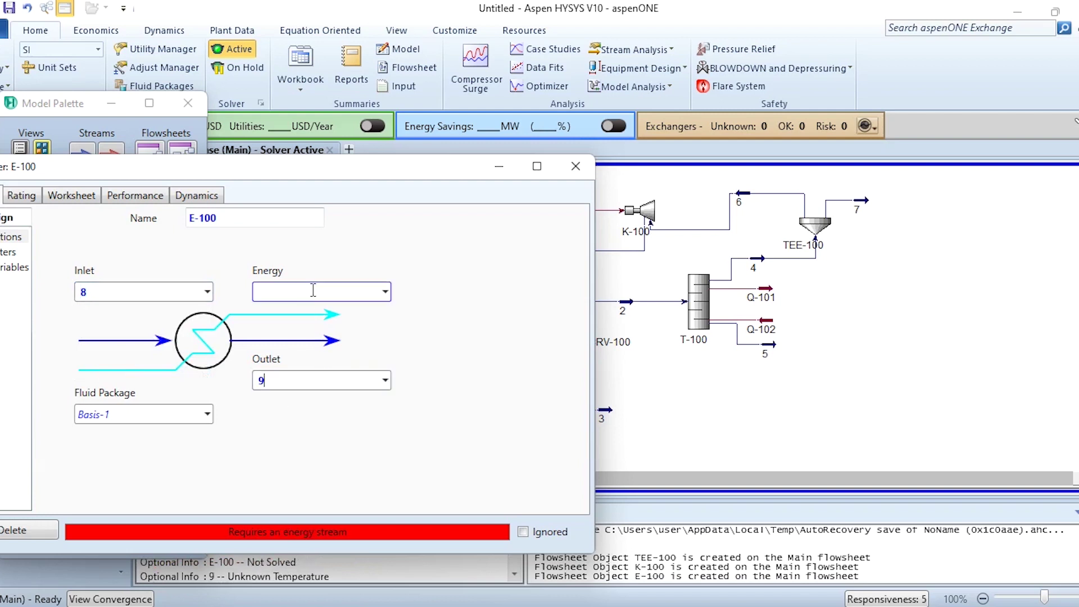
{"action": "type", "text": "Q-104"}
{"action": "key", "text": "Return"}
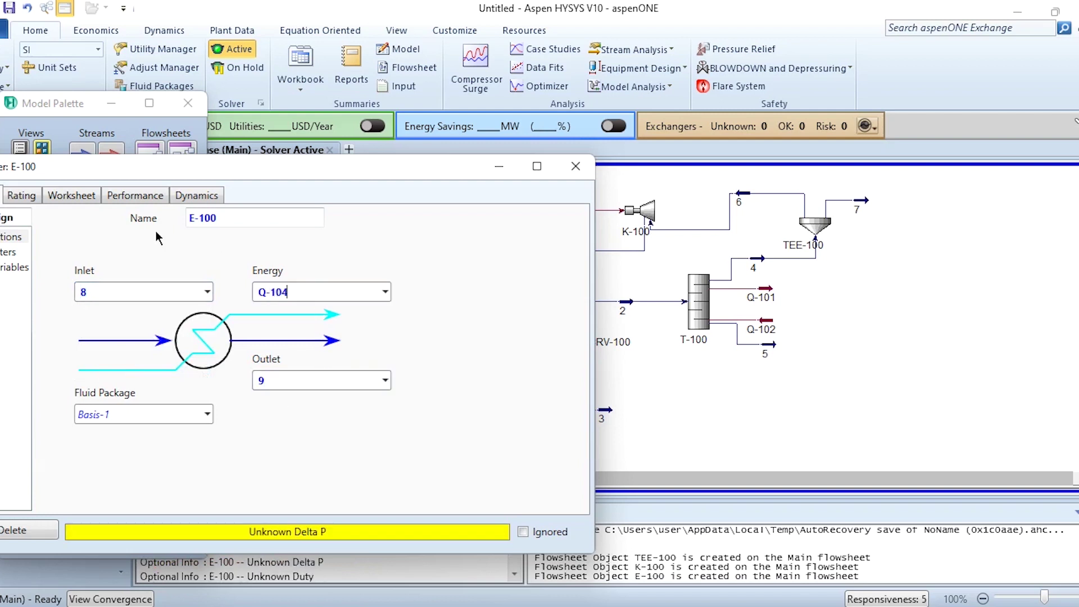
- Give E-100 a pressure drop of 0 and set stream 9's temperature to 93
{"action": "left_click", "coordinate": [84, 200]}
{"action": "key", "text": "ctrl+shift+Tab"}
{"action": "left_click", "coordinate": [11, 252]}
{"action": "left_click", "coordinate": [135, 247]}
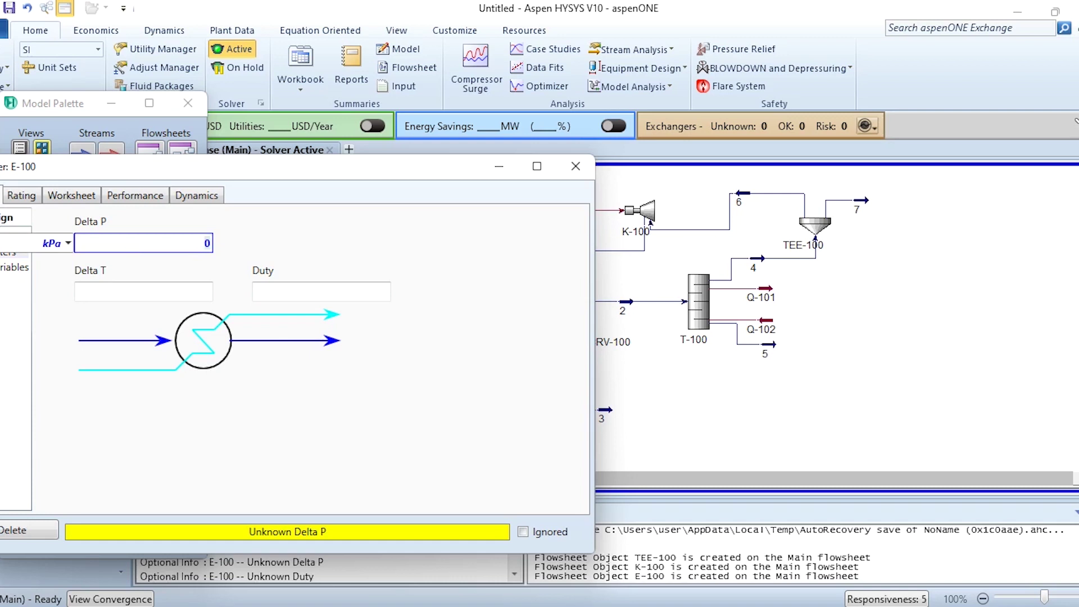
{"action": "type", "text": "0"}
{"action": "key", "text": "Return"}
{"action": "left_click", "coordinate": [82, 196]}
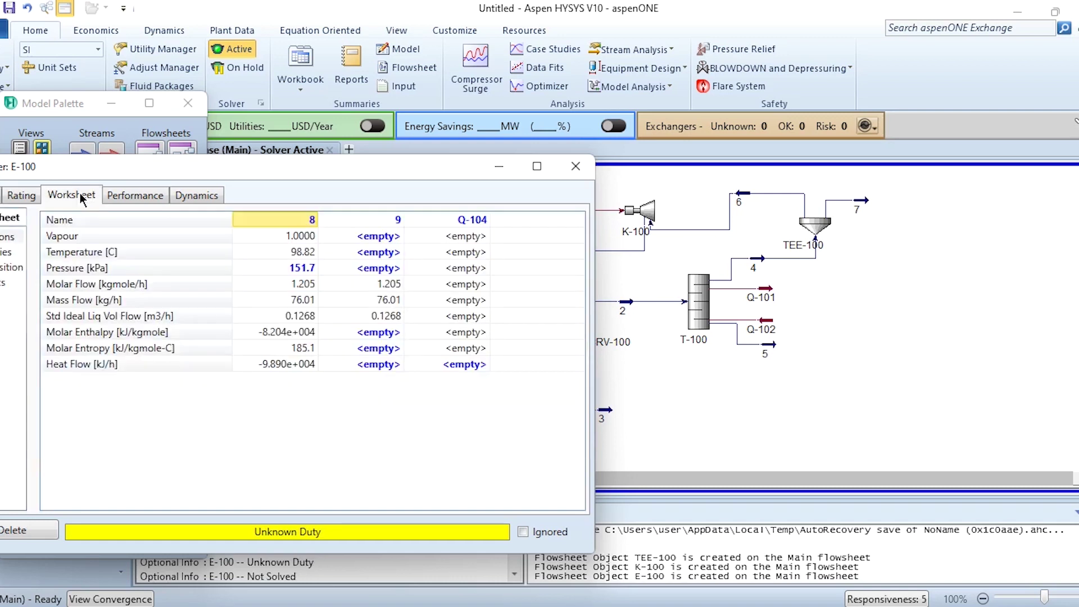
{"action": "left_click", "coordinate": [373, 254]}
{"action": "type", "text": "93"}
{"action": "key", "text": "Return"}
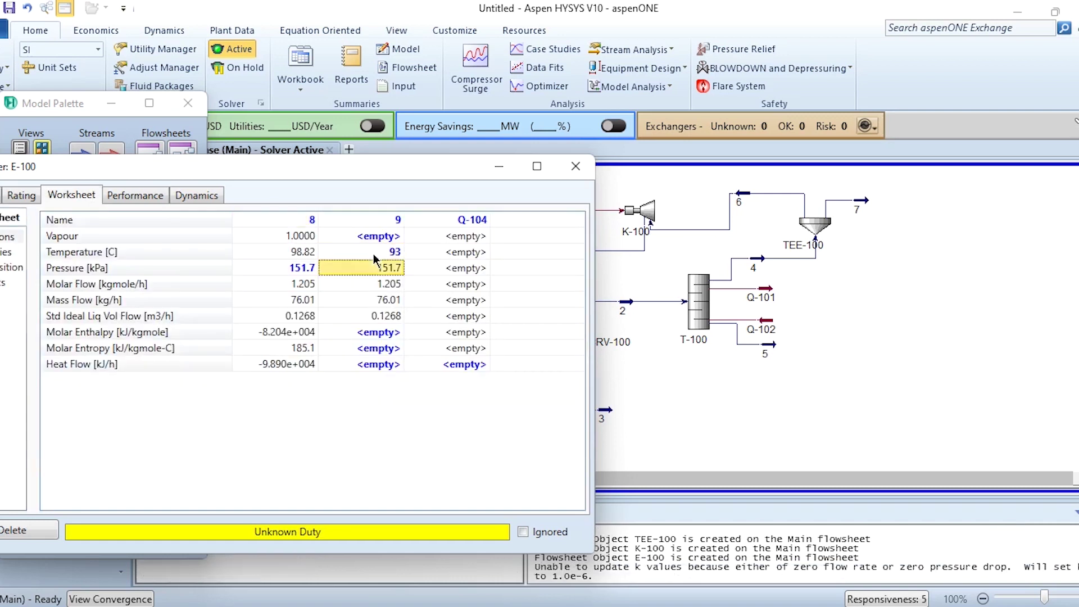
{"action": "left_click", "coordinate": [576, 166]}
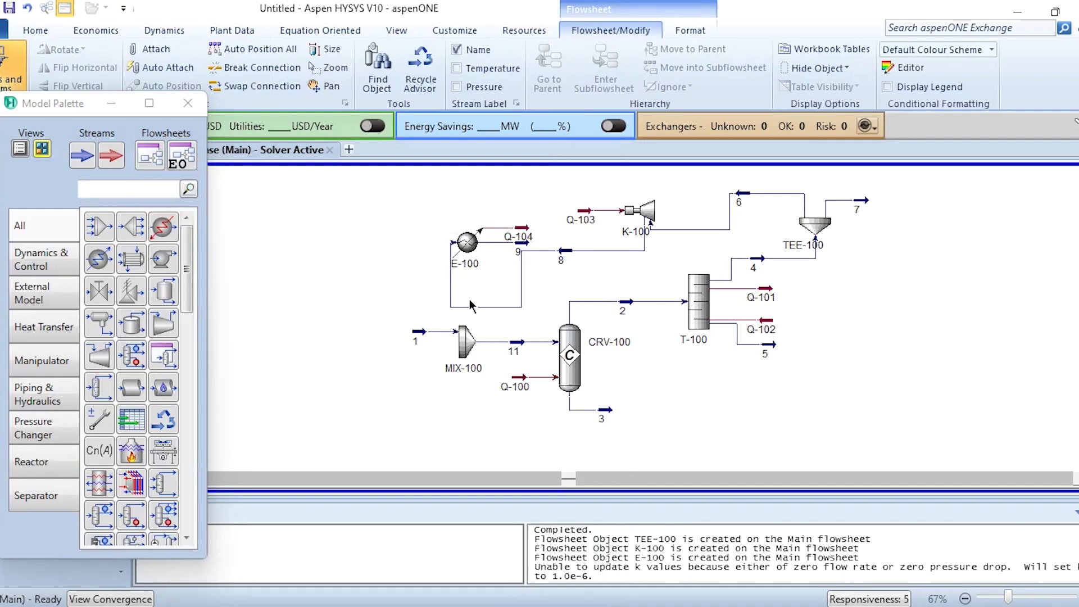
- Rotate E-100 twice to face left, align it with stream 8, and place a recycle block
{"action": "left_click", "coordinate": [464, 266]}
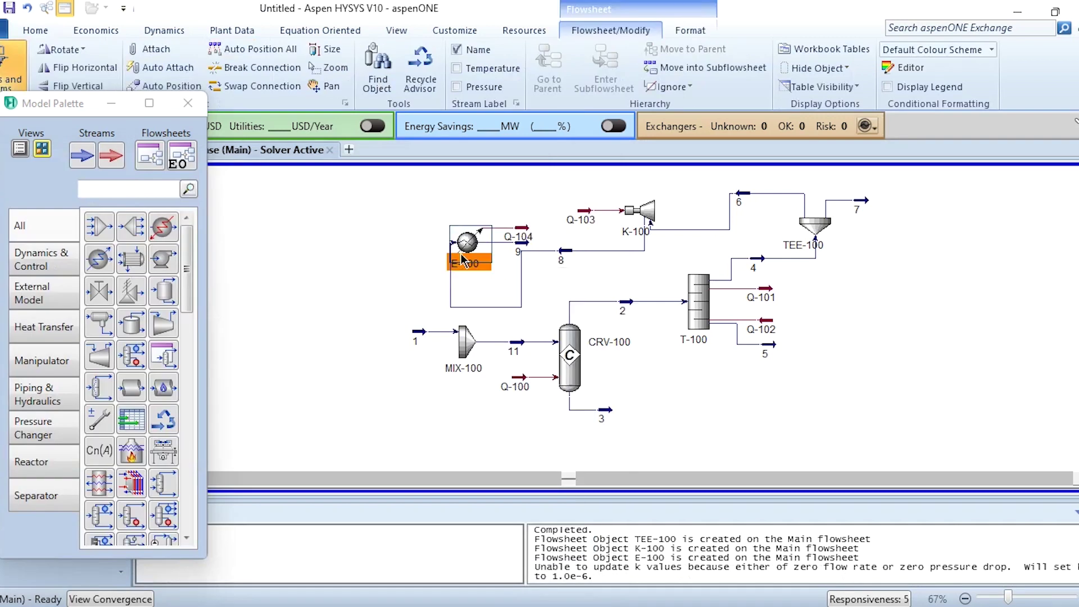
{"action": "left_click", "coordinate": [52, 56]}
{"action": "left_click", "coordinate": [52, 55]}
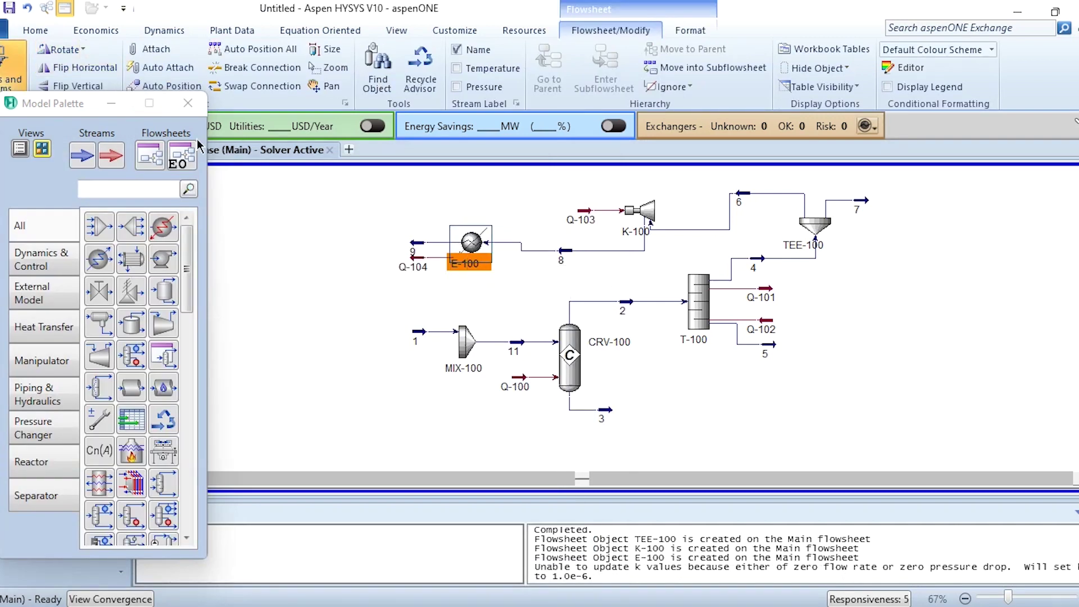
{"action": "left_click", "coordinate": [269, 196]}
{"action": "left_click_drag", "start_coordinate": [477, 249], "coordinate": [480, 258]}
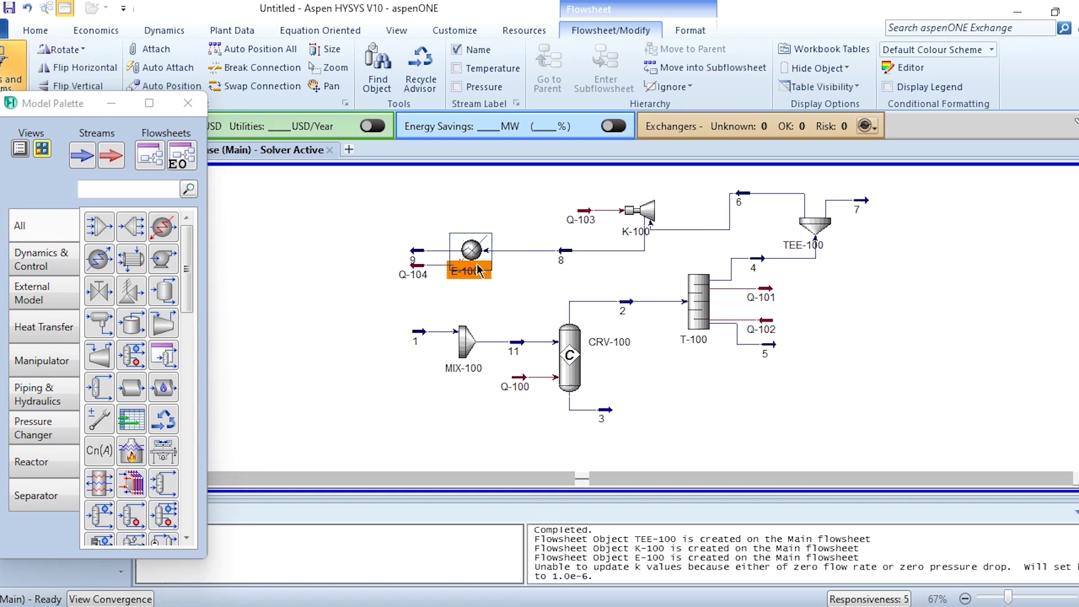
{"action": "left_click", "coordinate": [481, 277]}
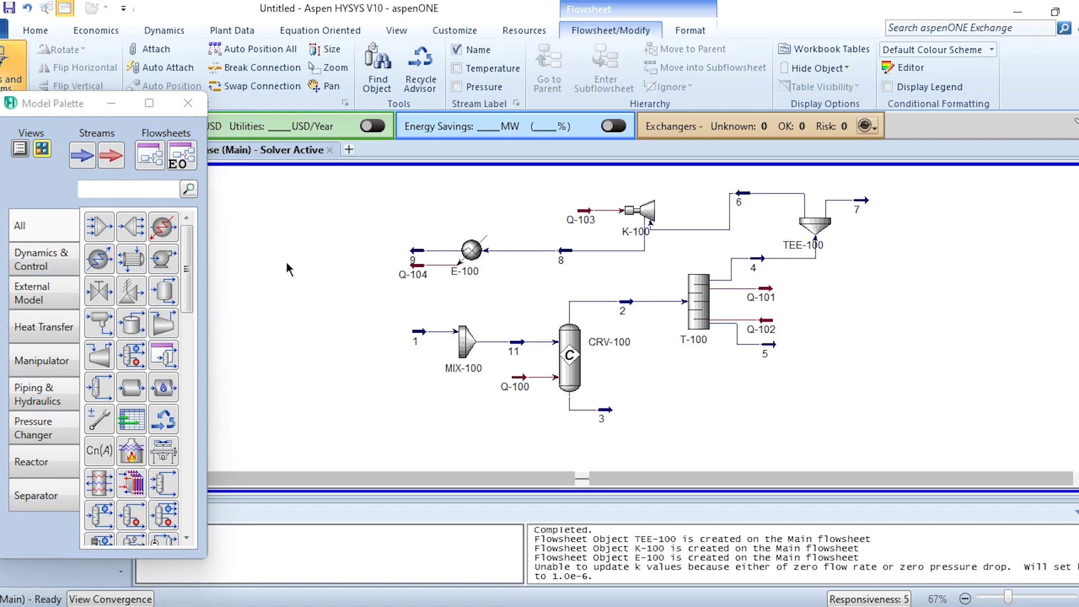
{"action": "left_click_drag", "start_coordinate": [163, 424], "coordinate": [318, 327]}
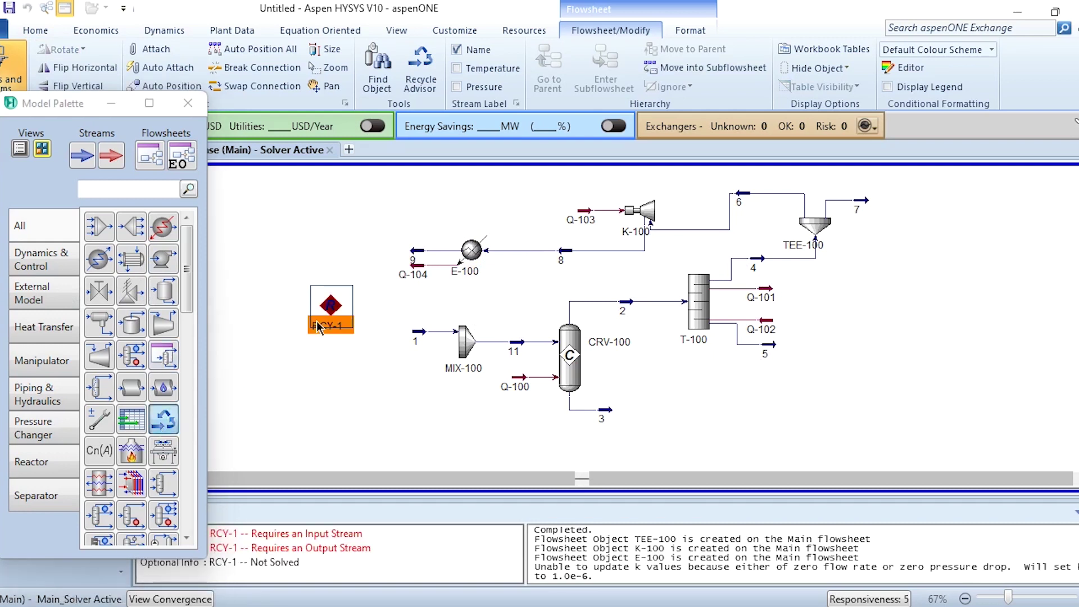
- Connect RCY-1 from inlet stream 9 to new outlet stream 10, and shift stream 9's vertical run left
{"action": "double_click", "coordinate": [331, 315]}
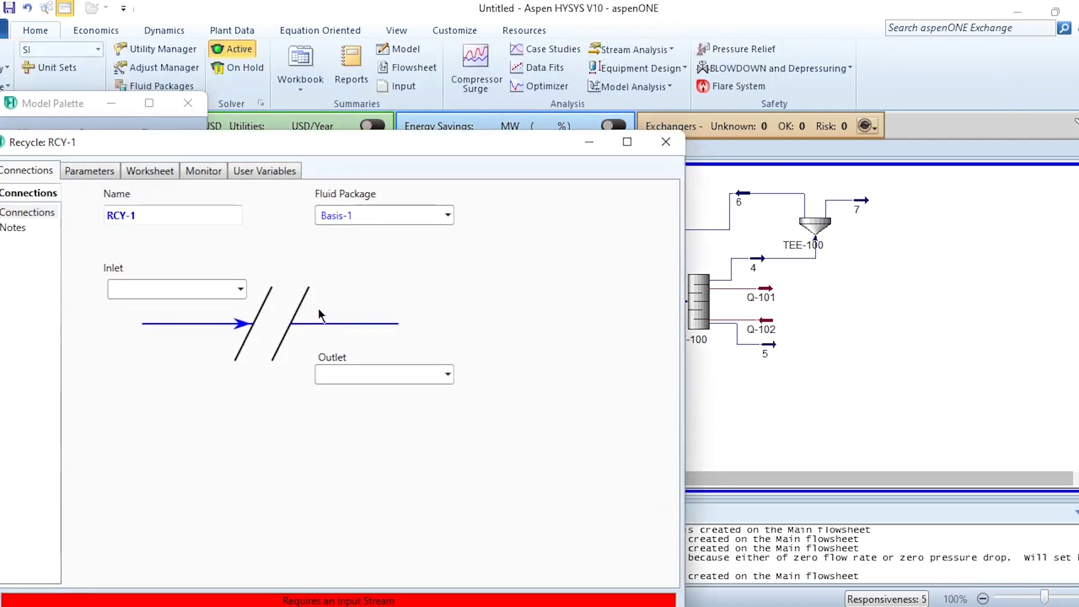
{"action": "left_click", "coordinate": [241, 290]}
{"action": "left_click", "coordinate": [122, 365]}
{"action": "left_click", "coordinate": [371, 376]}
{"action": "type", "text": "1"}
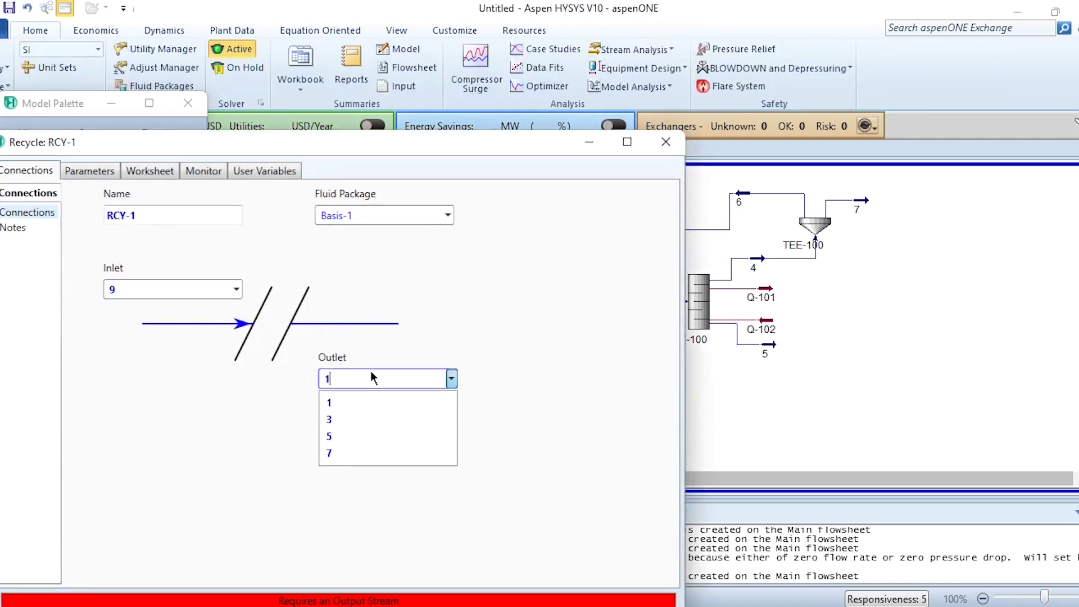
{"action": "type", "text": "0"}
{"action": "key", "text": "Return"}
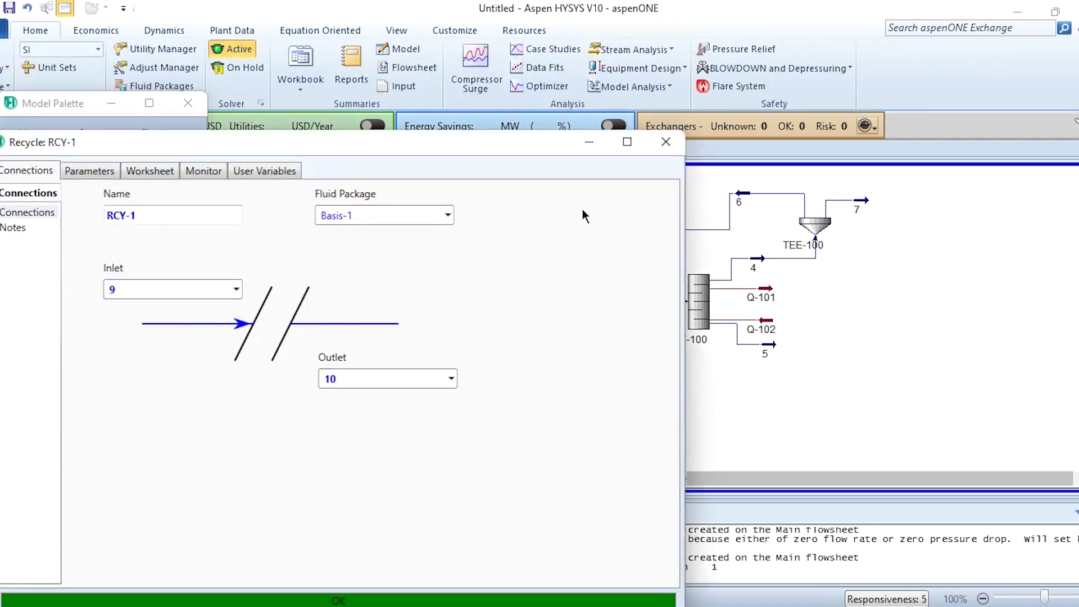
{"action": "left_click", "coordinate": [666, 144]}
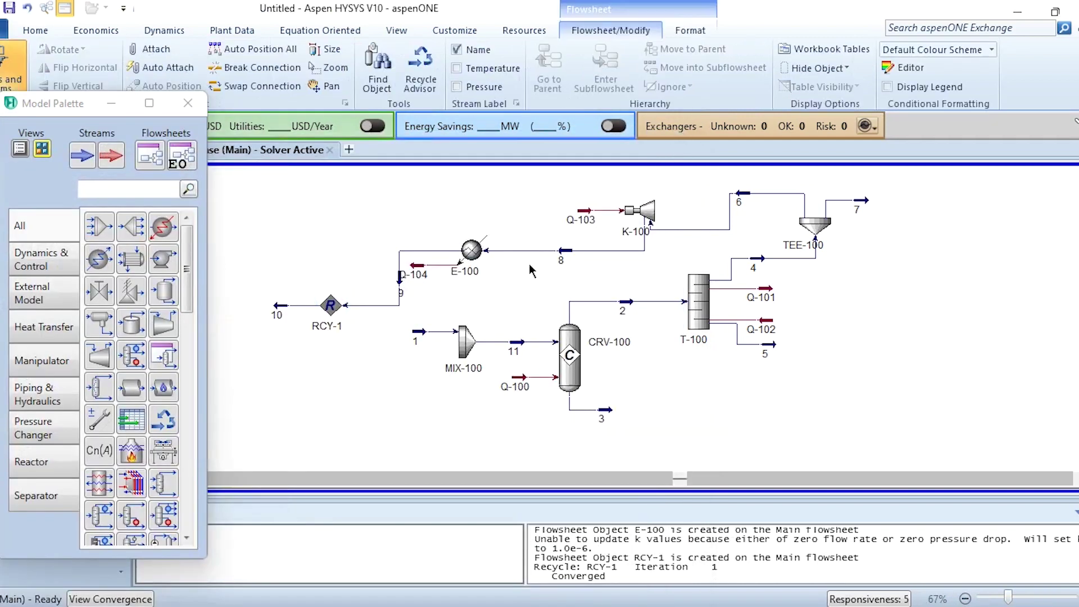
{"action": "left_click_drag", "start_coordinate": [400, 290], "coordinate": [384, 289]}
{"action": "double_click", "coordinate": [456, 366]}
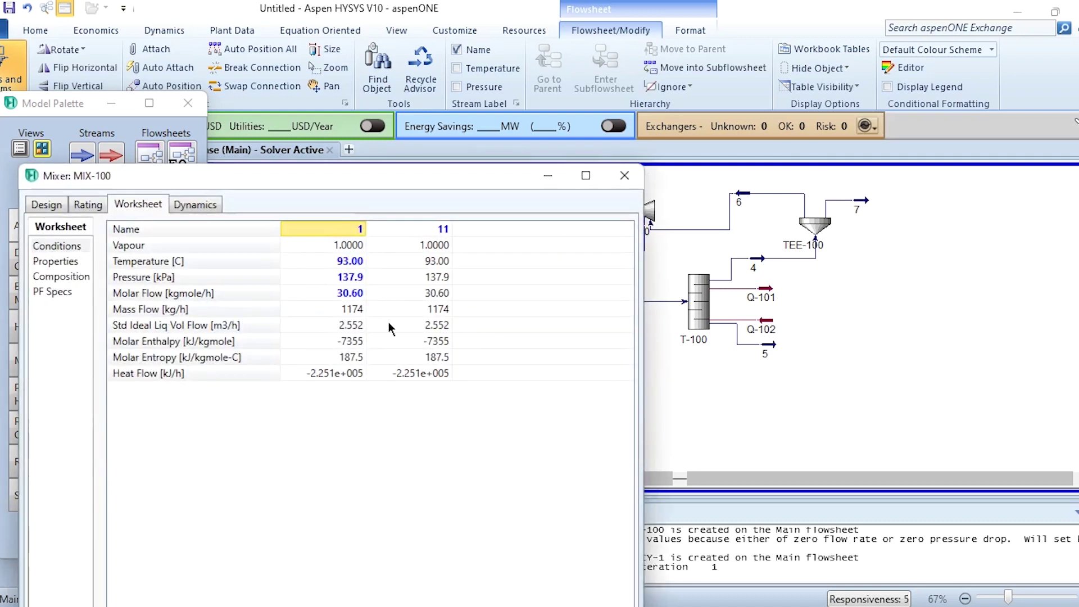
- Add stream 10 as a second MIX-100 inlet and move the Model Palette aside
{"action": "left_click", "coordinate": [56, 204]}
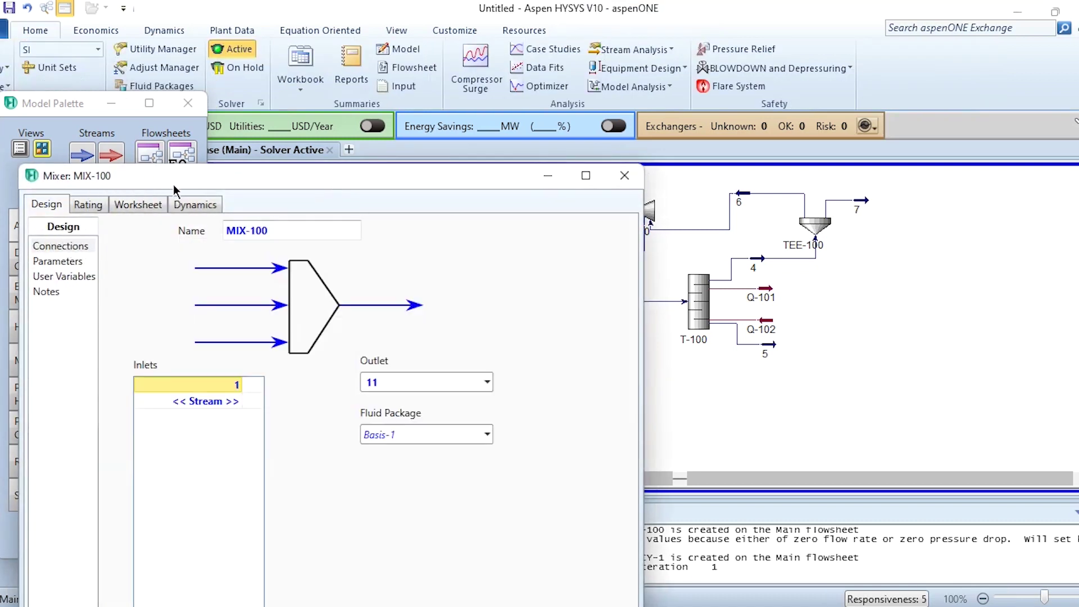
{"action": "left_click_drag", "start_coordinate": [173, 184], "coordinate": [542, 59]}
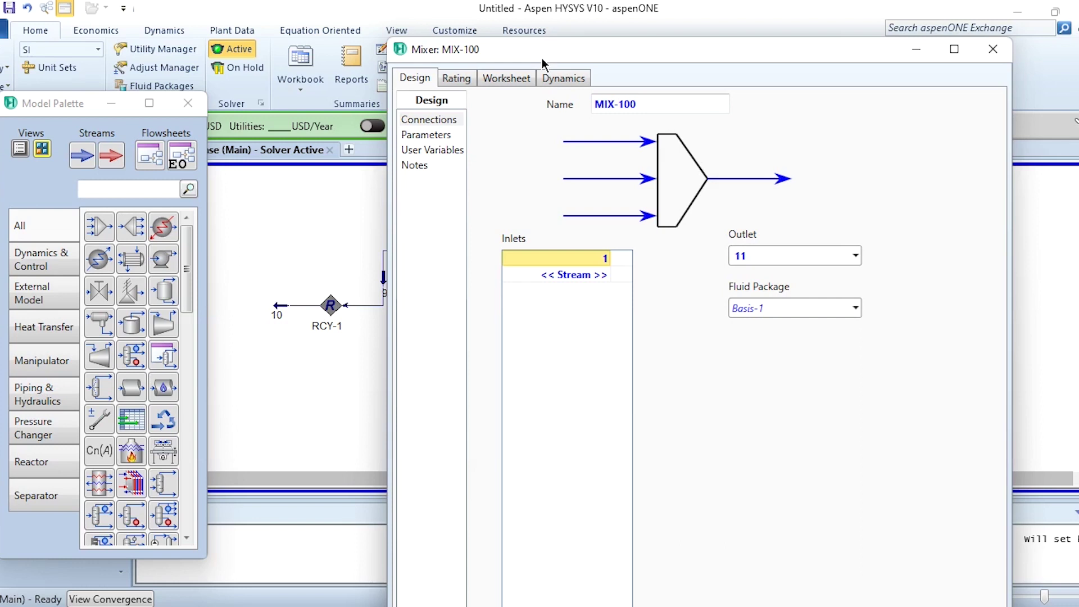
{"action": "left_click", "coordinate": [606, 275]}
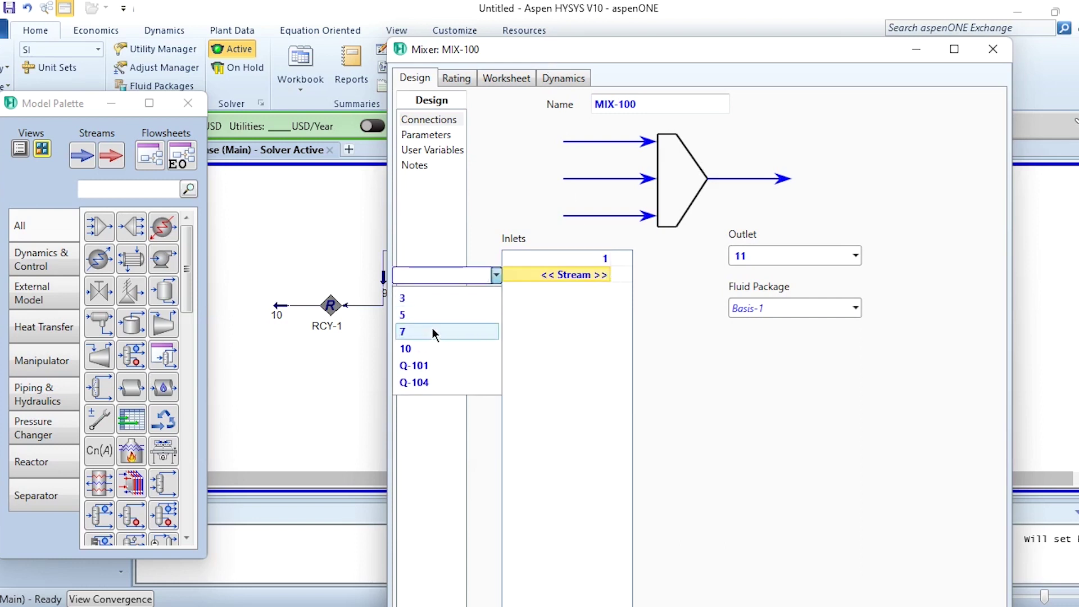
{"action": "left_click", "coordinate": [427, 349]}
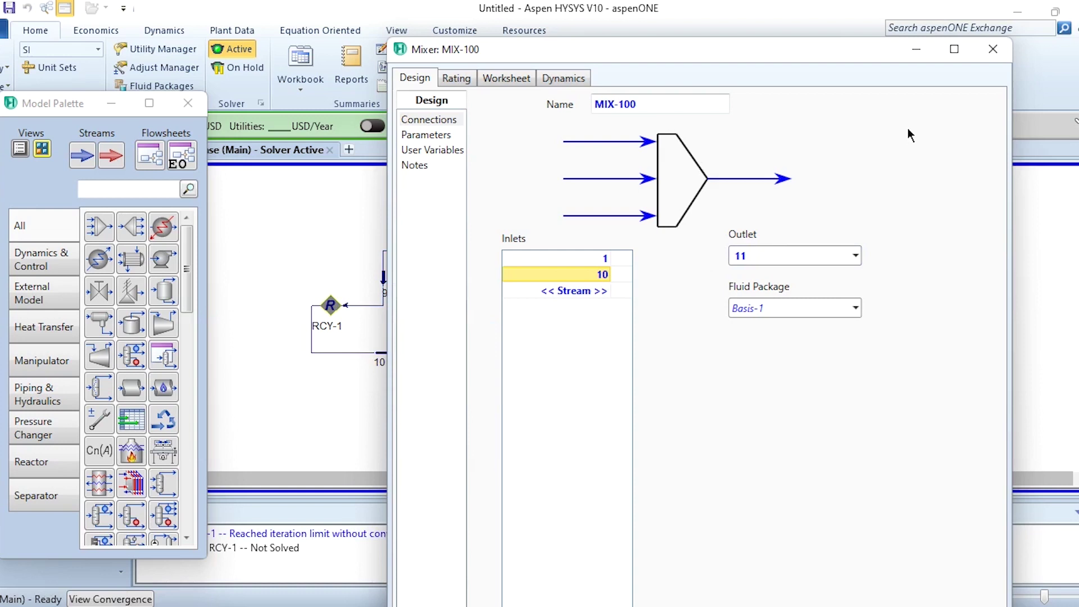
{"action": "left_click", "coordinate": [992, 52]}
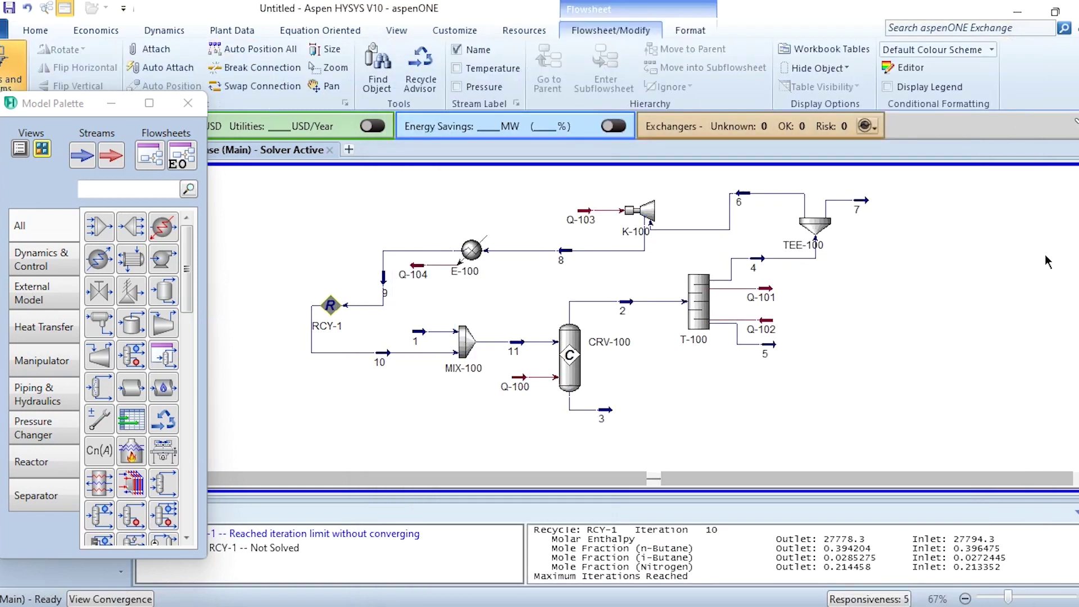
{"action": "left_click", "coordinate": [84, 106]}
{"action": "left_click_drag", "start_coordinate": [84, 107], "coordinate": [50, 86]}
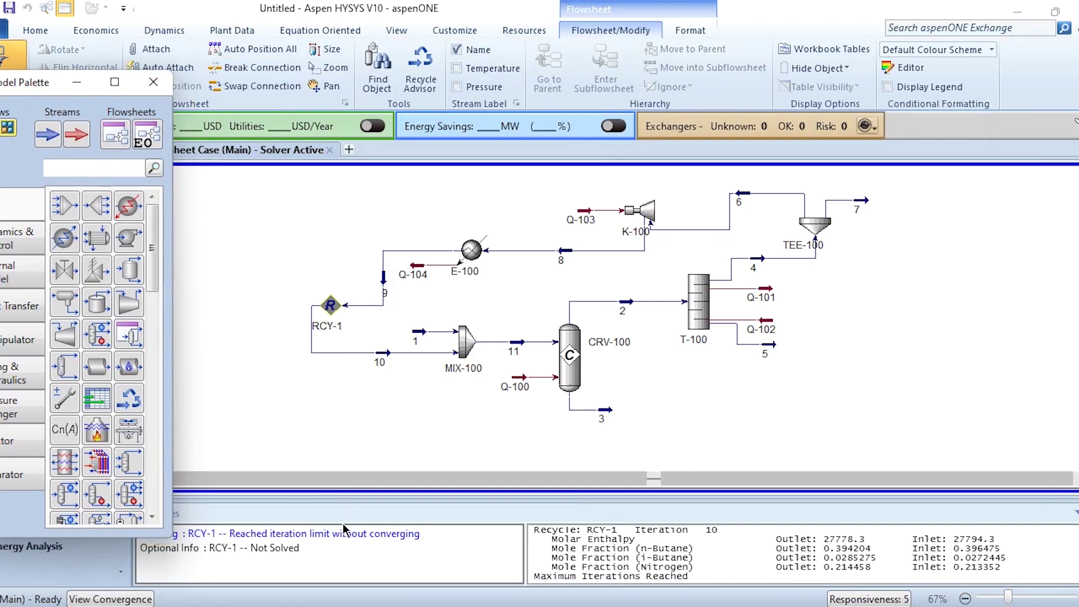
- Continue RCY-1's calculation past the iteration limit so it converges at iteration 3
{"action": "double_click", "coordinate": [328, 325]}
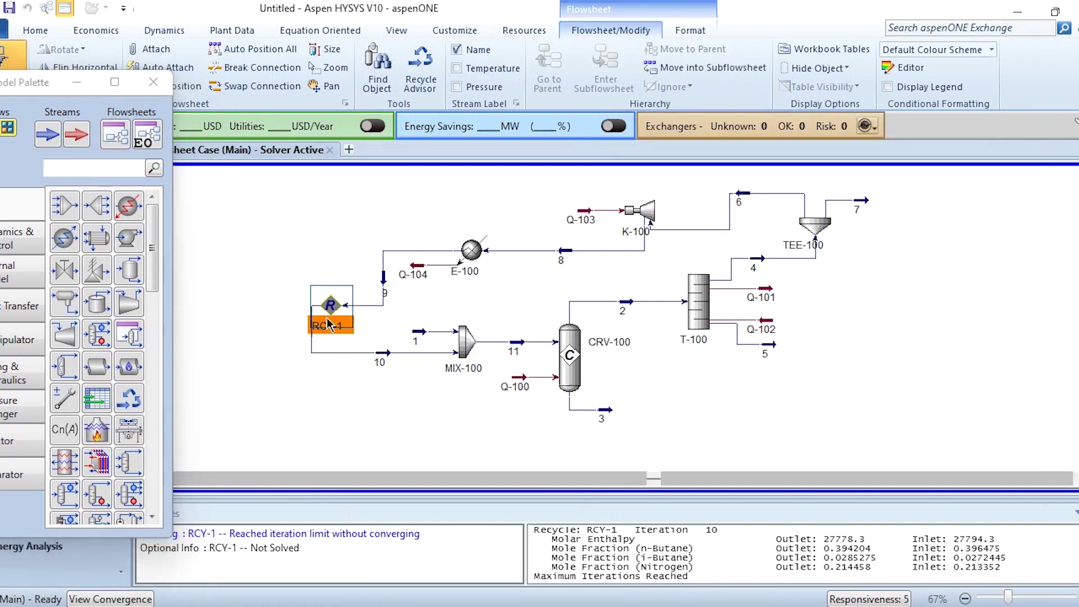
{"action": "double_click", "coordinate": [281, 208]}
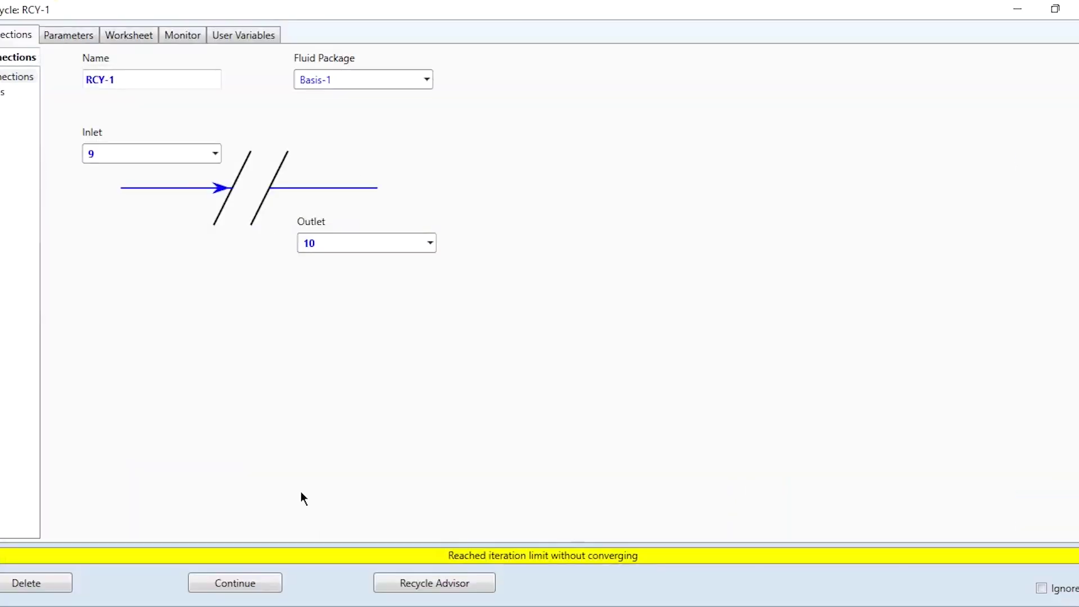
{"action": "left_click", "coordinate": [252, 584]}
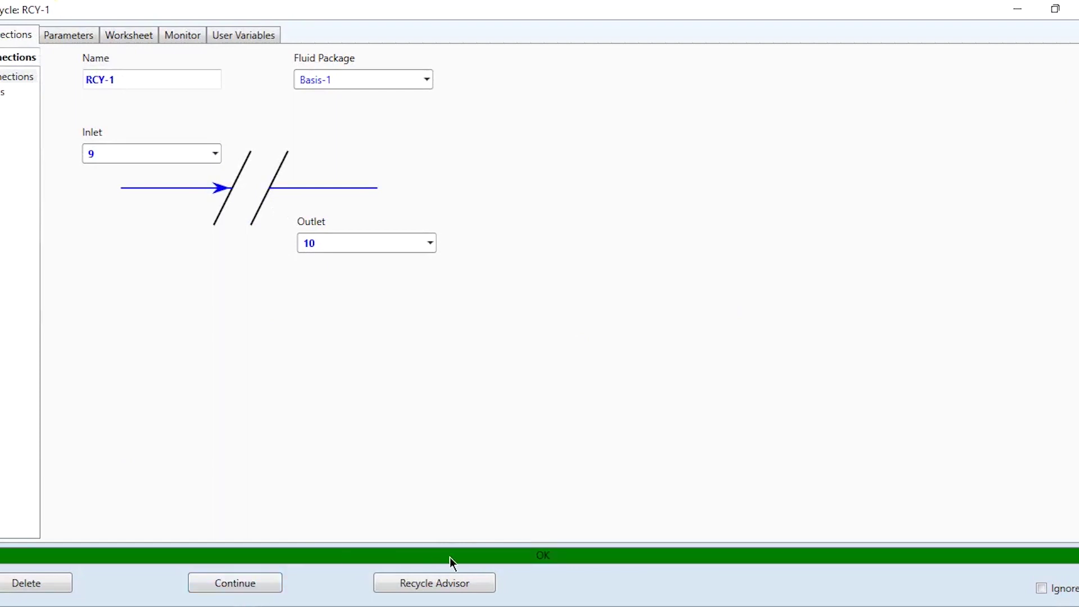
{"action": "left_click", "coordinate": [1076, 9]}
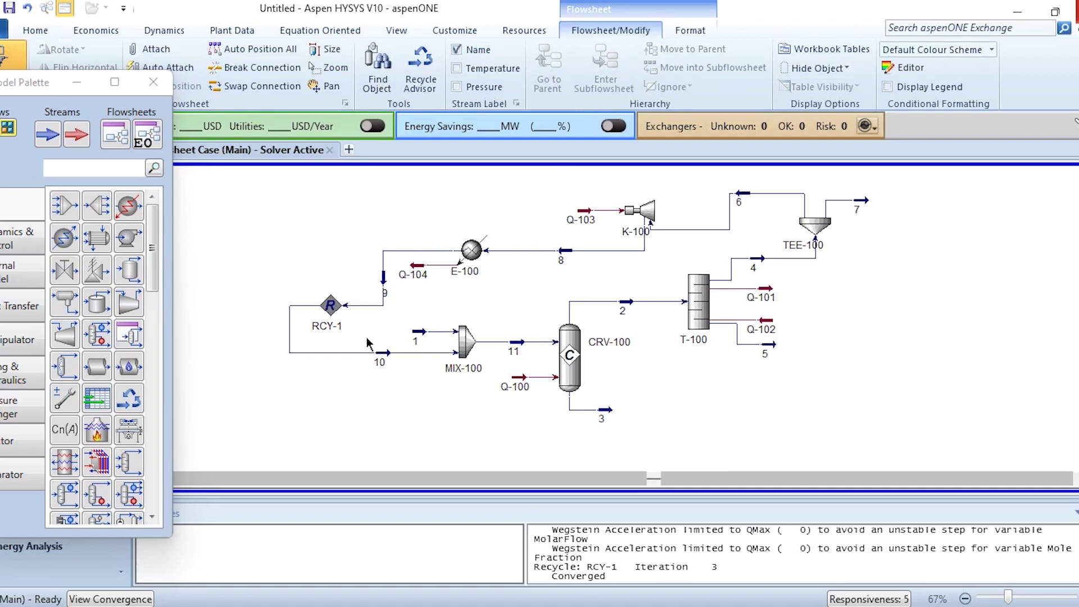
- Check the values of streams 10, 1, 11 and 2, then open CRV-100's worksheet
{"action": "mouse_move", "coordinate": [393, 355]}
{"action": "mouse_move", "coordinate": [472, 353]}
{"action": "mouse_move", "coordinate": [419, 337]}
{"action": "mouse_move", "coordinate": [529, 355]}
{"action": "mouse_move", "coordinate": [573, 355]}
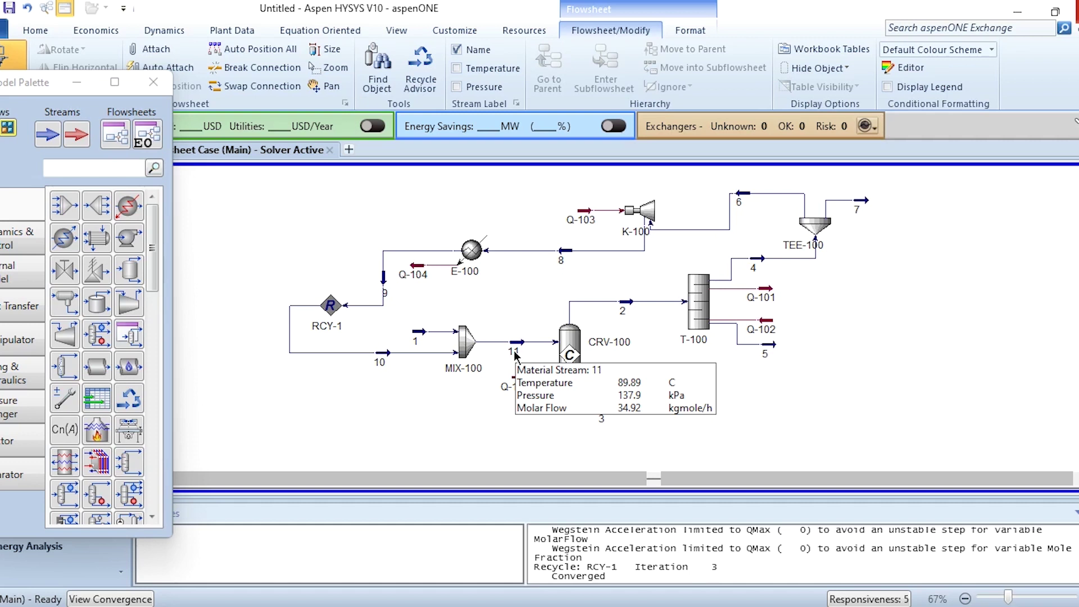
{"action": "mouse_move", "coordinate": [628, 315]}
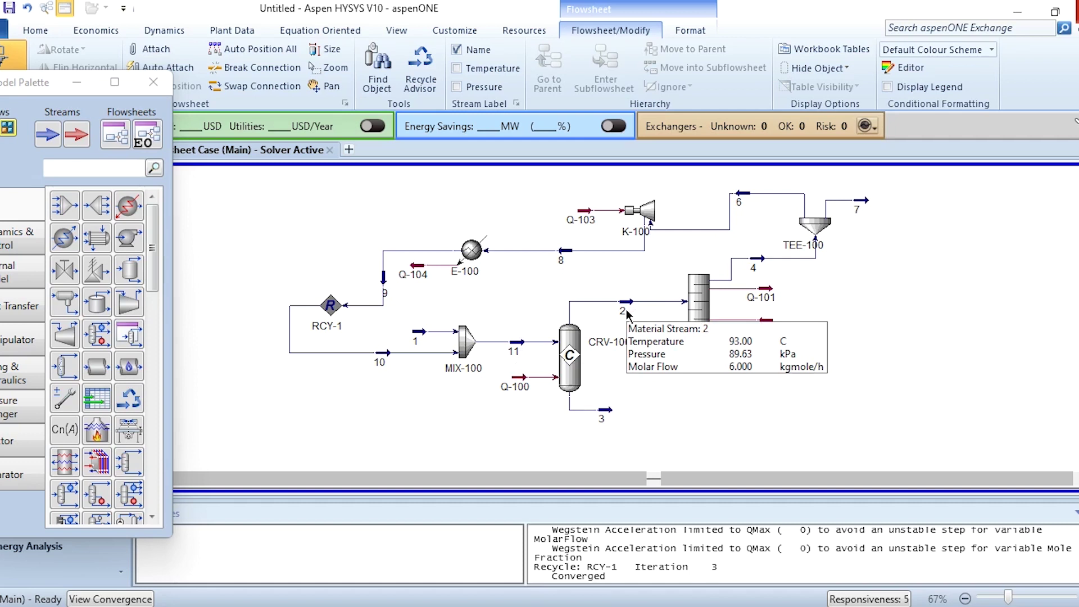
{"action": "double_click", "coordinate": [569, 355]}
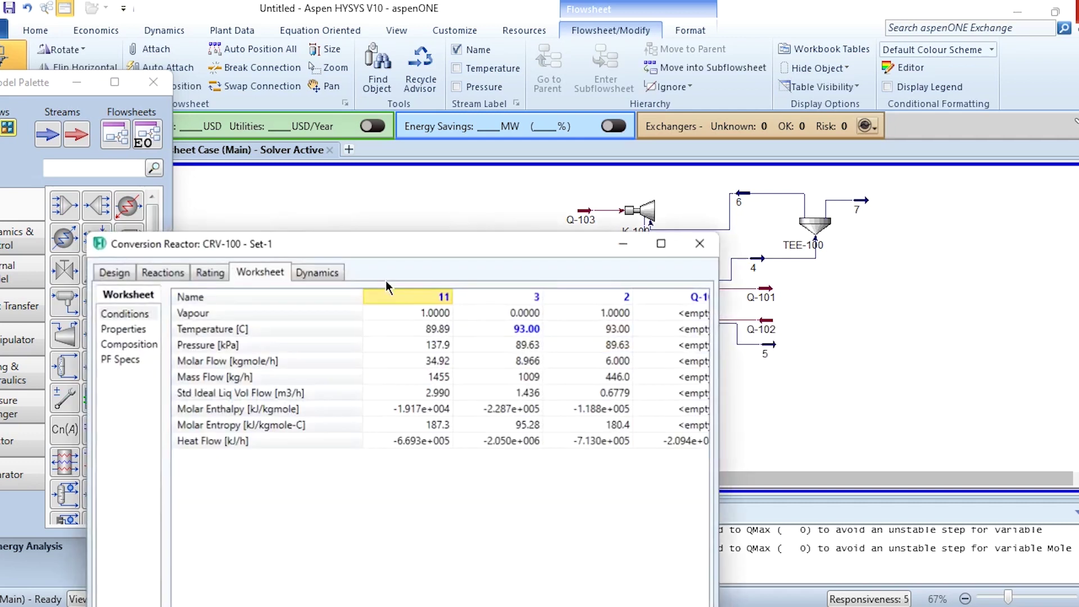
- Delete stream 3's 93.00 C temperature spec, close CRV-100, and place a Set operation
{"action": "mouse_move", "coordinate": [518, 328]}
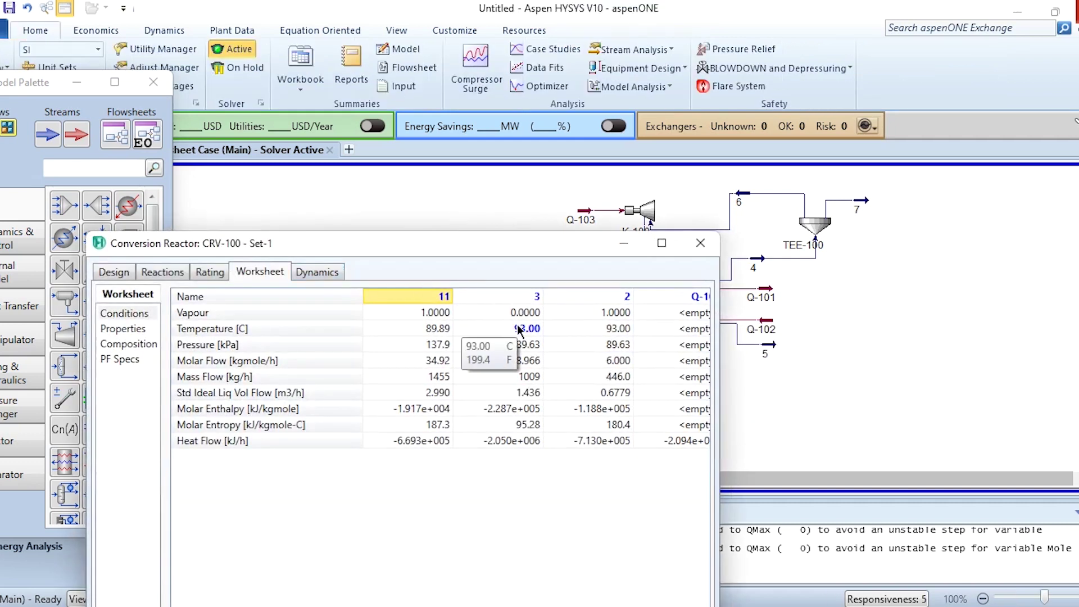
{"action": "left_click", "coordinate": [518, 328]}
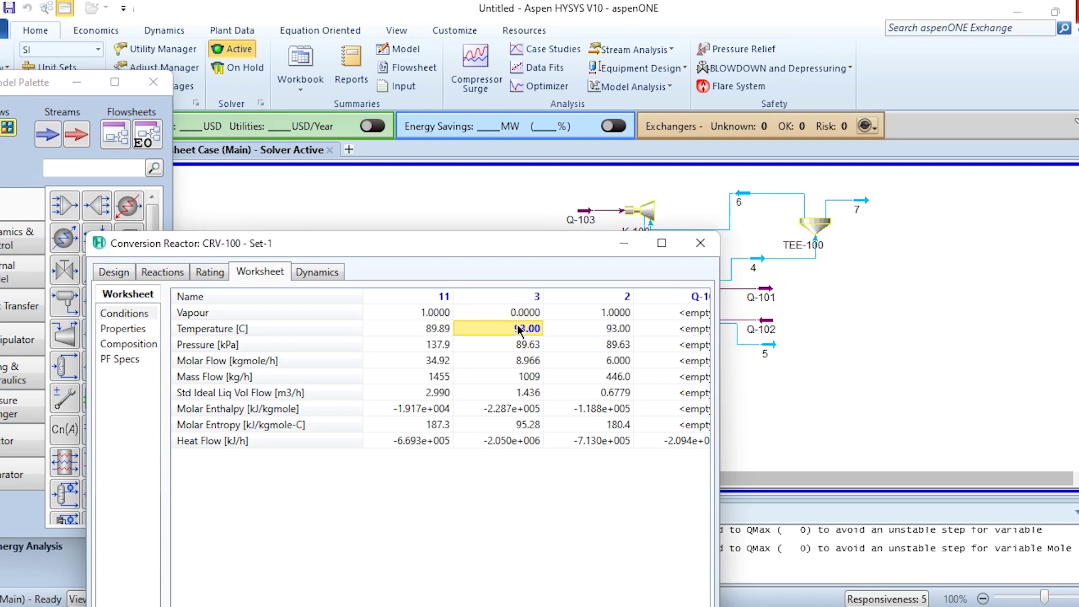
{"action": "key", "text": "Delete"}
{"action": "left_click", "coordinate": [700, 243]}
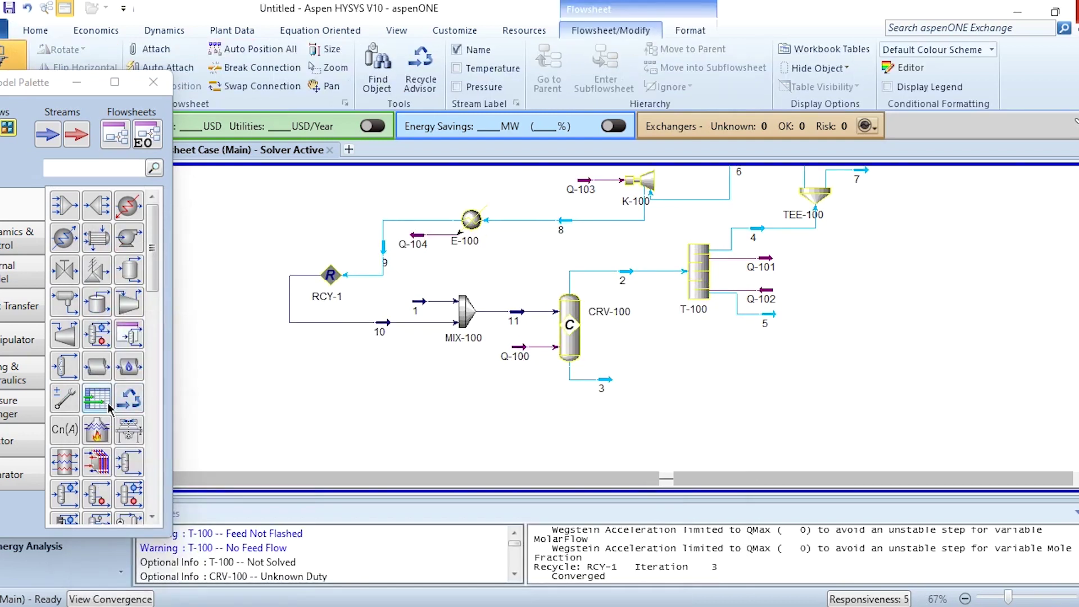
{"action": "left_click_drag", "start_coordinate": [66, 431], "coordinate": [575, 427]}
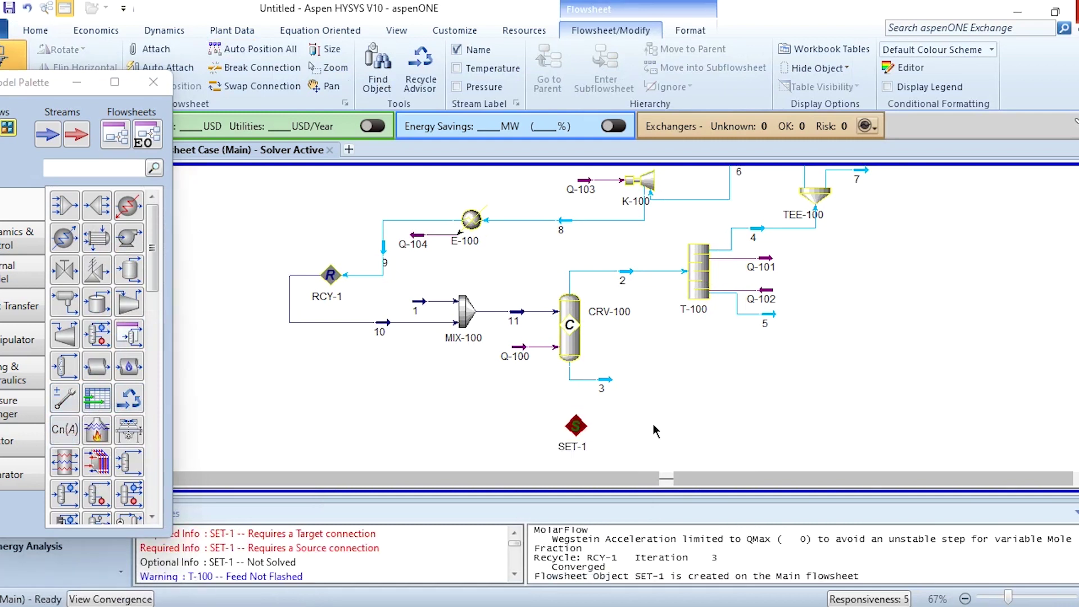
- Configure SET-1 with stream 2 Temperature as its target and stream 11 as its source
{"action": "double_click", "coordinate": [575, 426]}
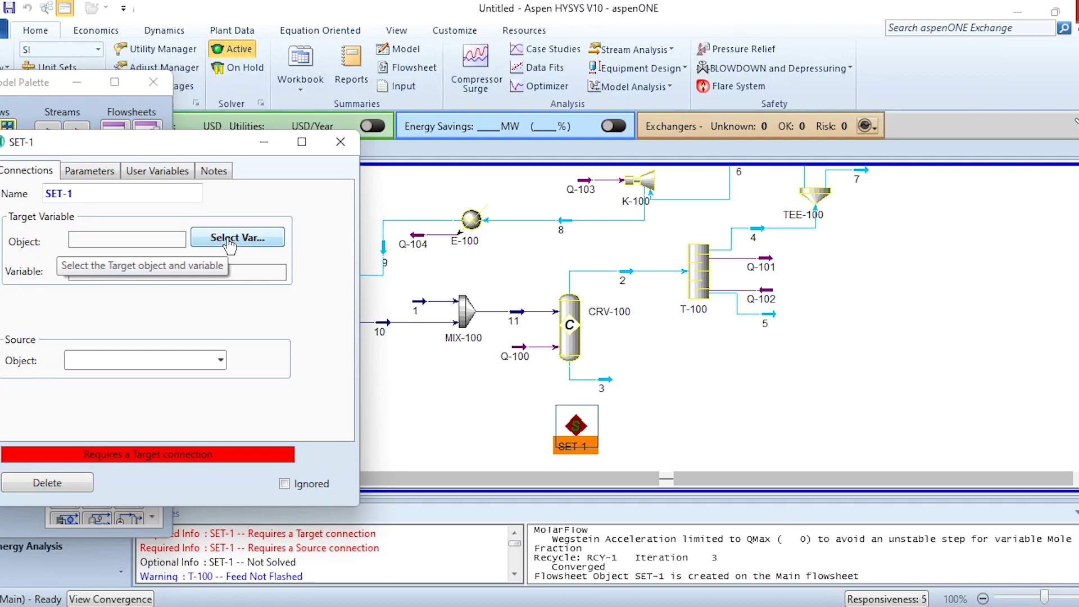
{"action": "left_click", "coordinate": [229, 241]}
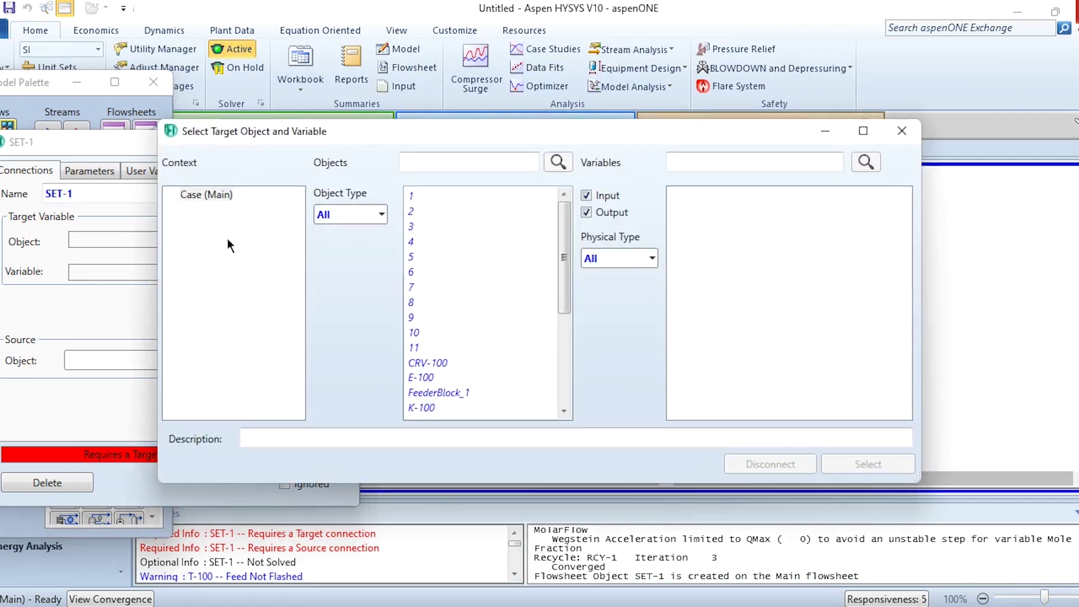
{"action": "left_click", "coordinate": [414, 214]}
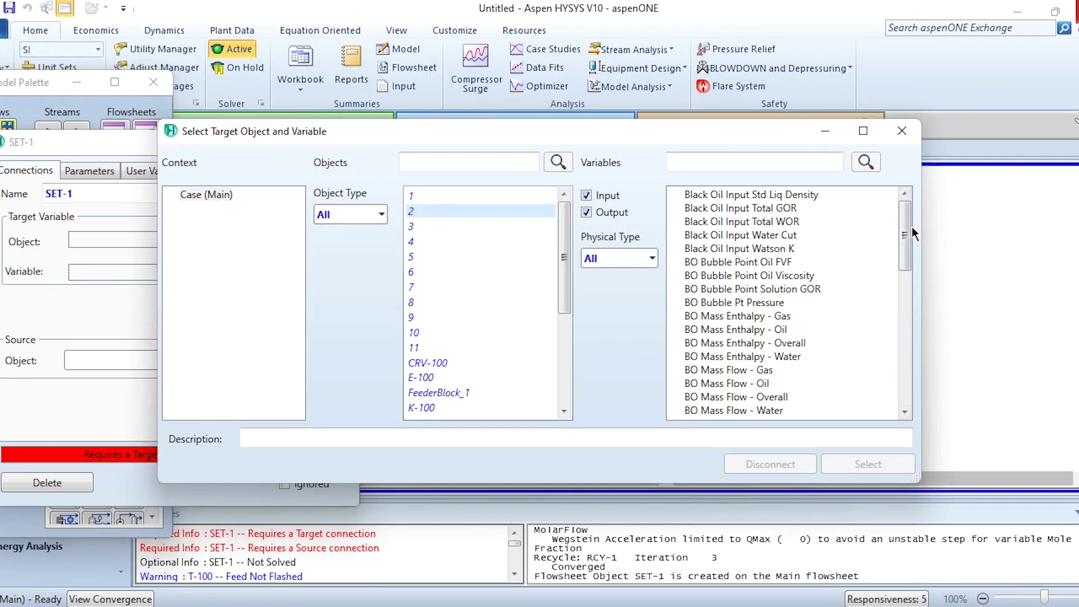
{"action": "left_click_drag", "start_coordinate": [904, 234], "coordinate": [919, 433]}
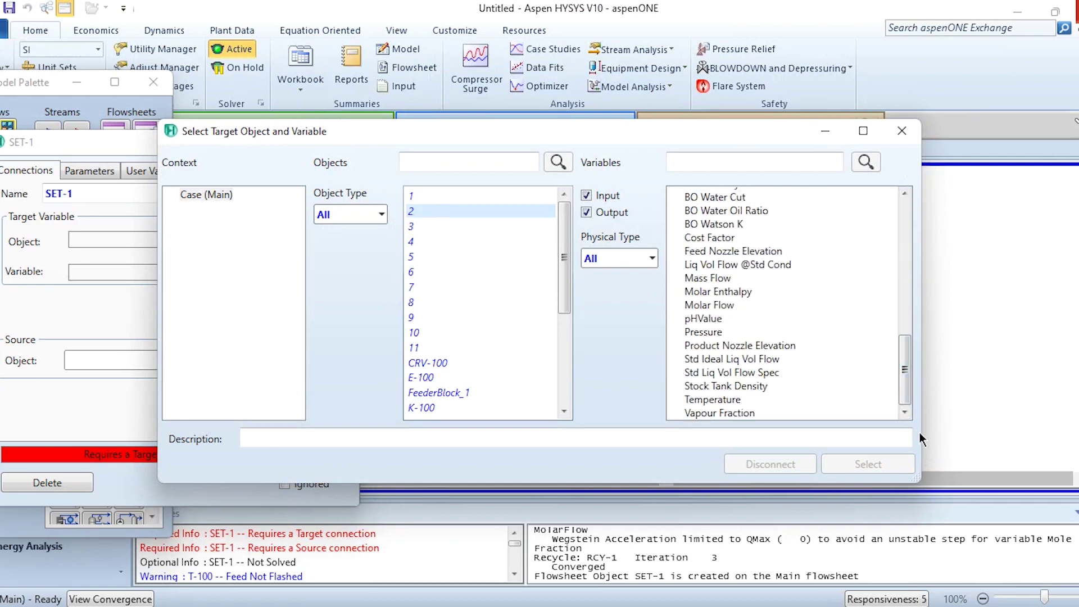
{"action": "left_click", "coordinate": [720, 400]}
{"action": "left_click", "coordinate": [873, 464]}
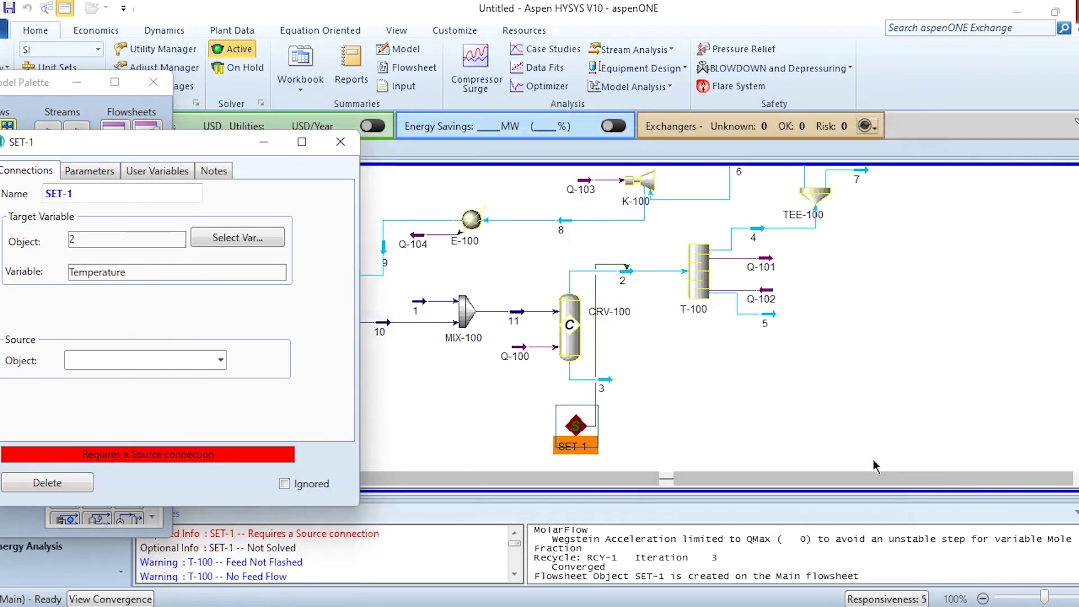
{"action": "left_click", "coordinate": [222, 361]}
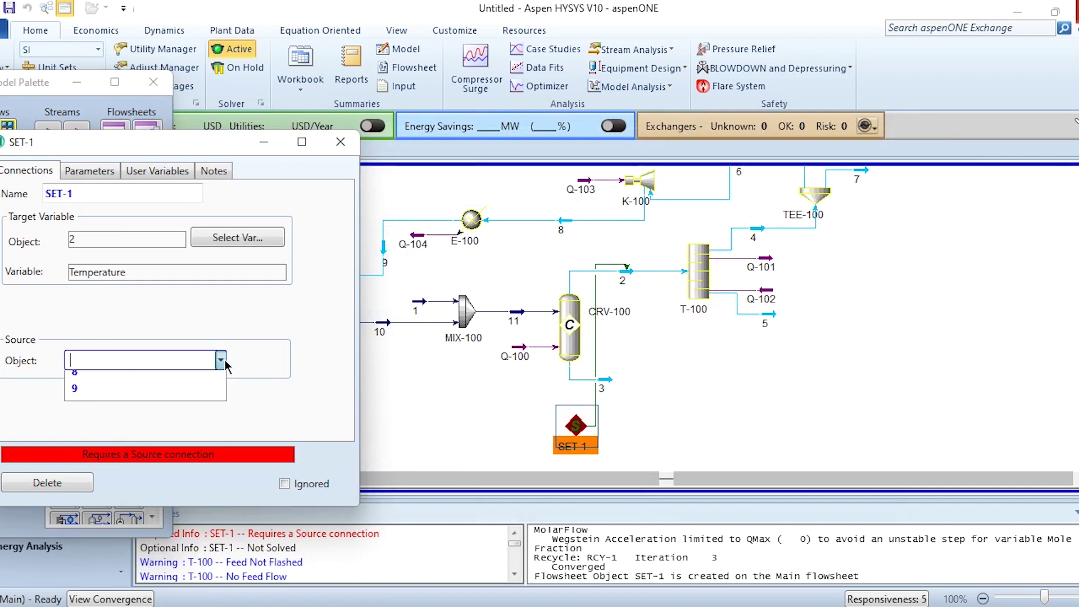
{"action": "left_click", "coordinate": [163, 417]}
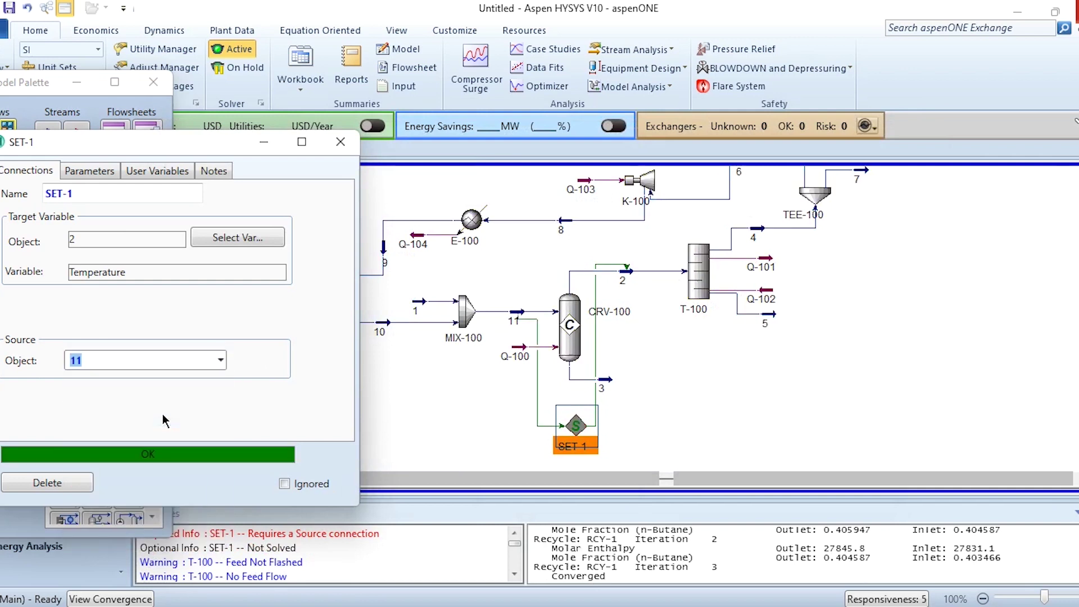
{"action": "left_click", "coordinate": [340, 142]}
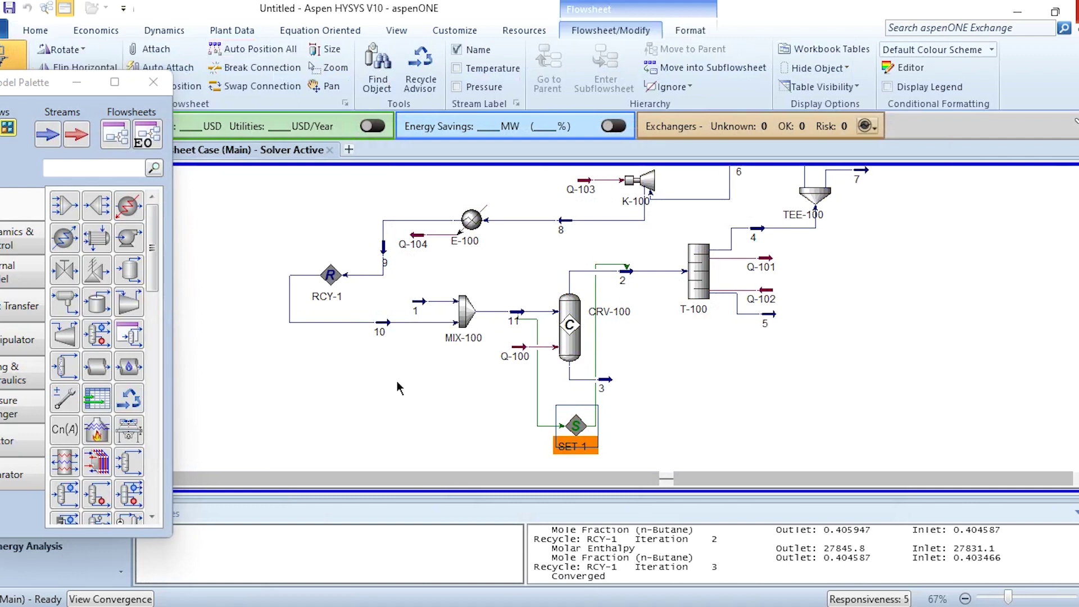
{"action": "left_click", "coordinate": [399, 387]}
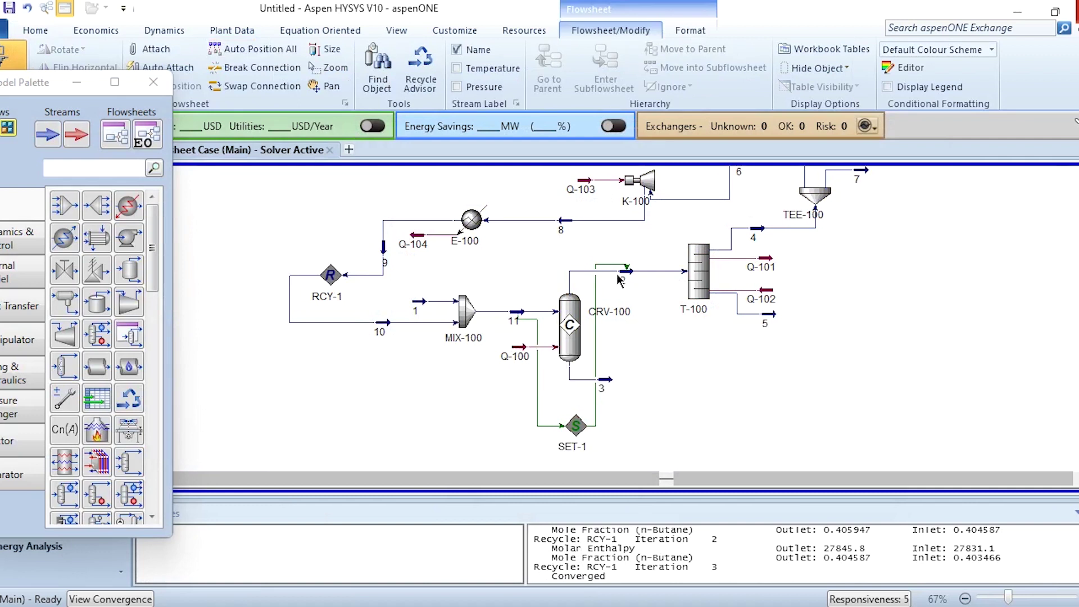
- Drag SET-1's signal line segments up and right so it clears the reactor to stream 2
{"action": "left_click_drag", "start_coordinate": [612, 264], "coordinate": [613, 251]}
{"action": "left_click_drag", "start_coordinate": [536, 380], "coordinate": [517, 380]}
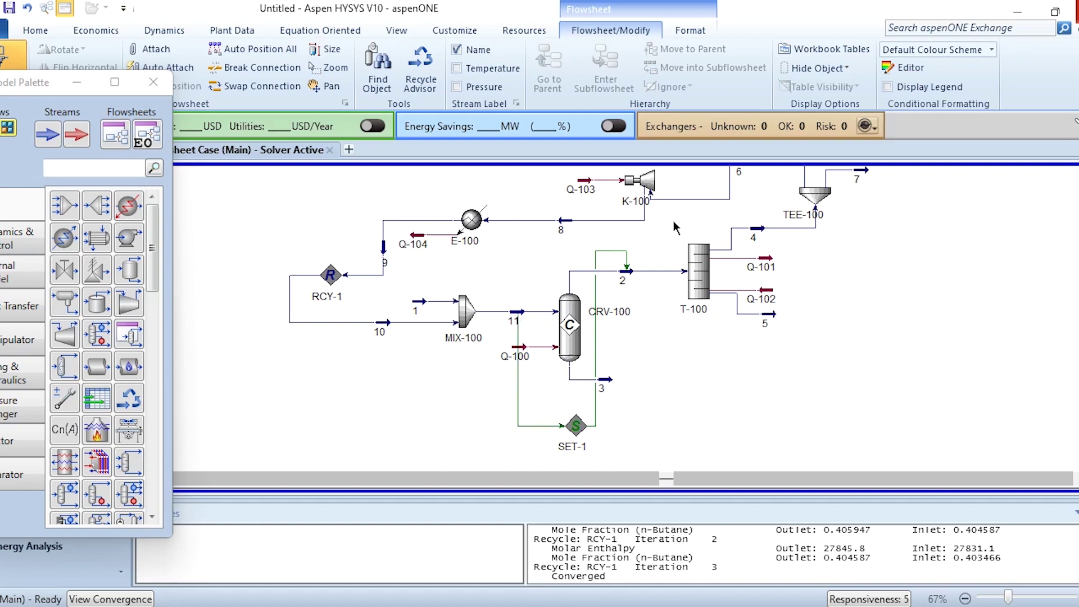
{"action": "mouse_move", "coordinate": [630, 284]}
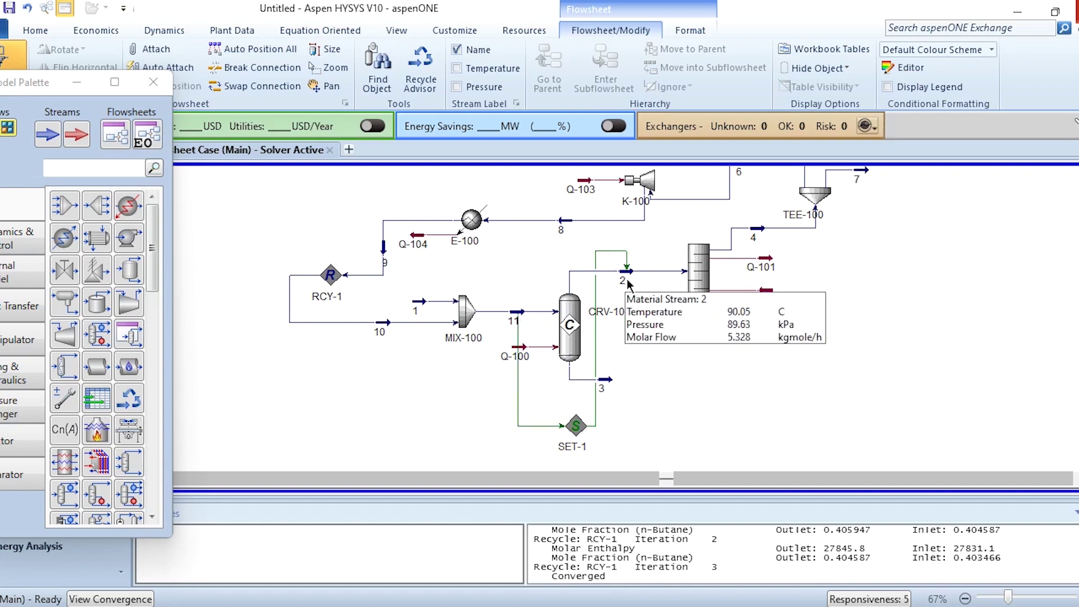
{"action": "mouse_move", "coordinate": [515, 319]}
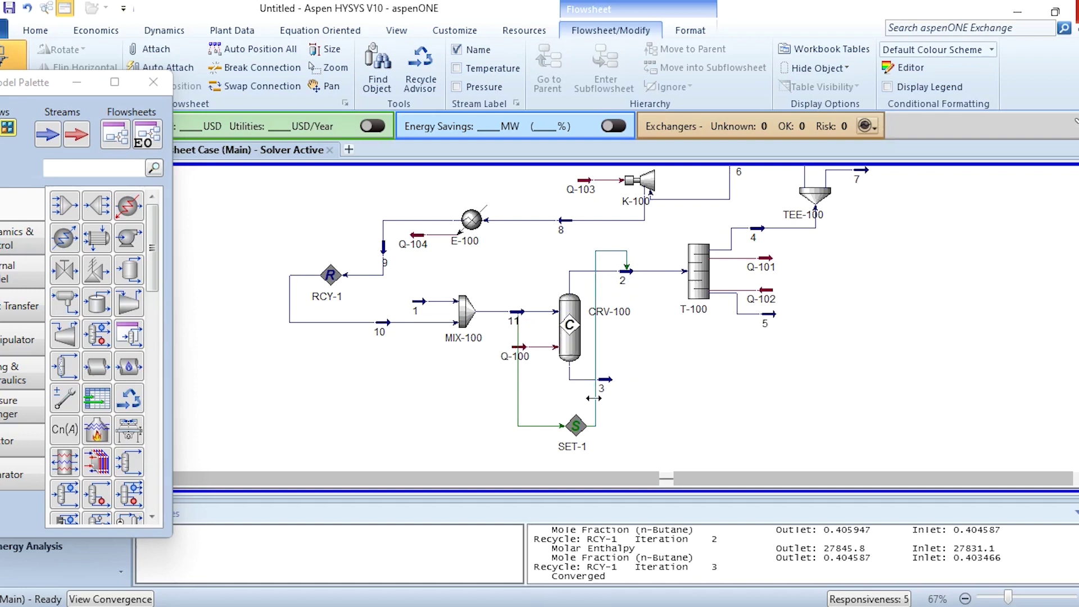
{"action": "left_click_drag", "start_coordinate": [592, 398], "coordinate": [662, 398]}
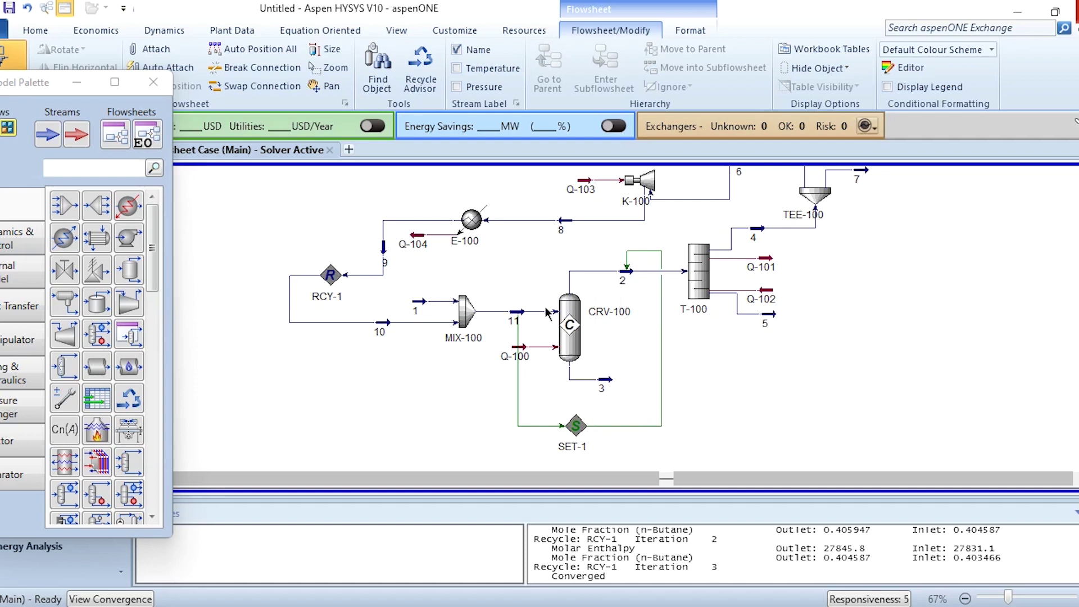
{"action": "scroll", "coordinate": [926, 436], "scroll_direction": "down", "scroll_amount": 1}
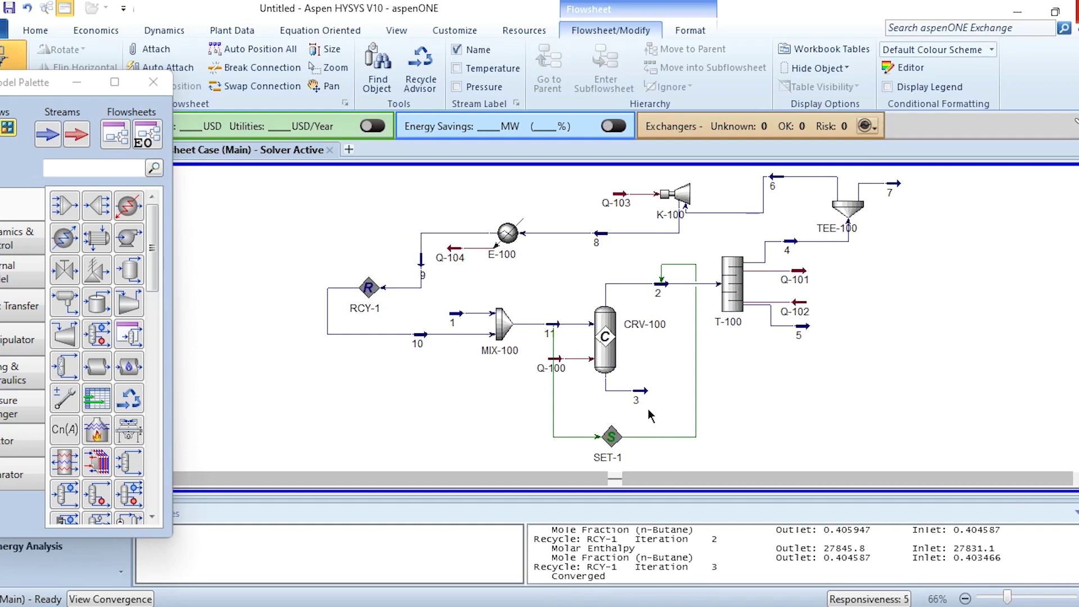
{"action": "double_click", "coordinate": [638, 391]}
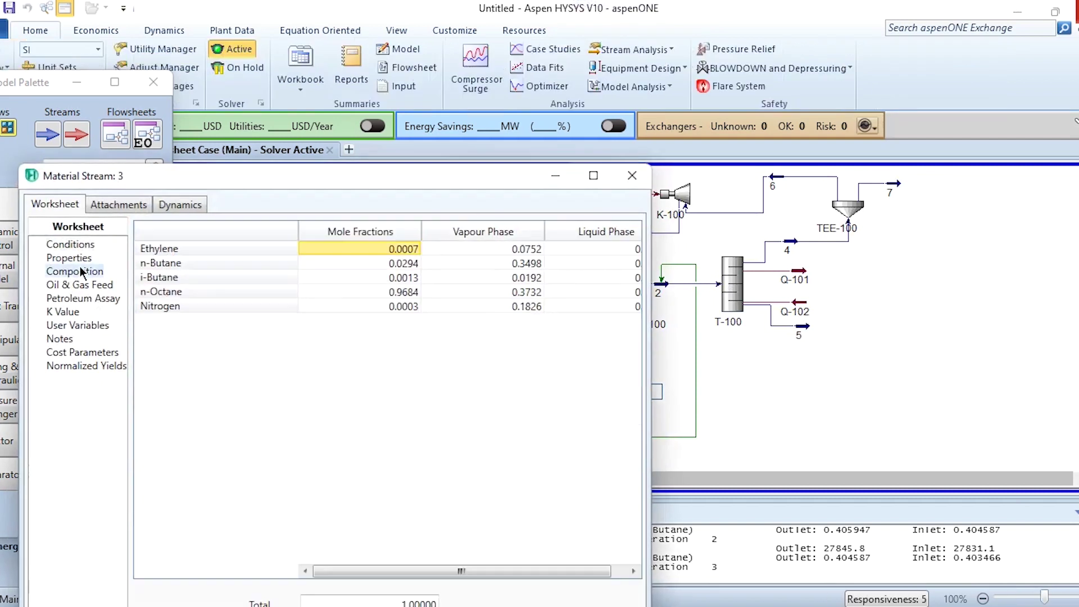
{"action": "left_click", "coordinate": [76, 272]}
{"action": "double_click", "coordinate": [797, 332]}
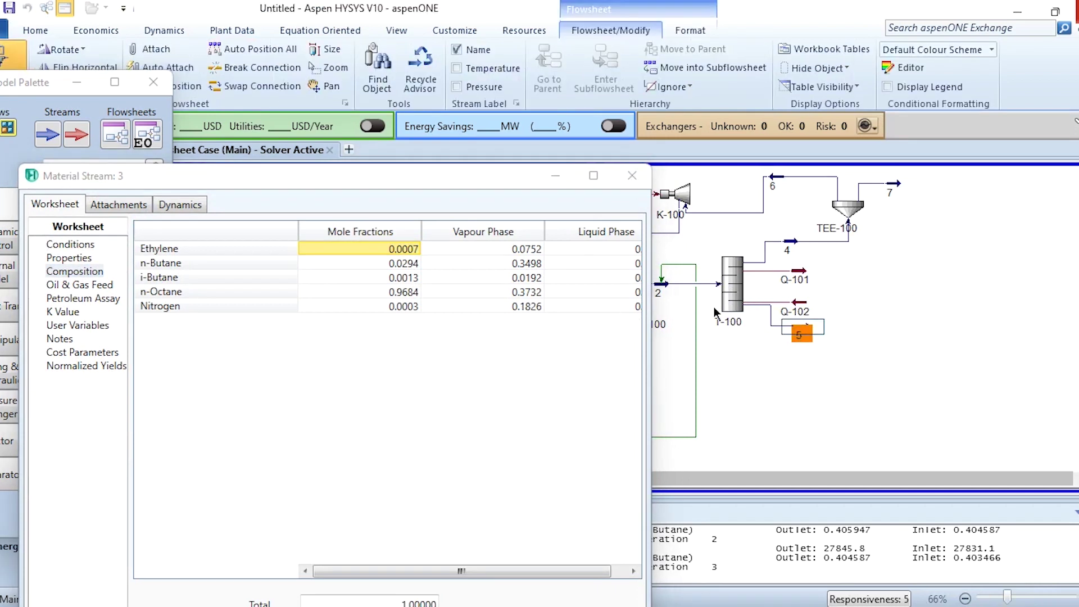
{"action": "left_click_drag", "start_coordinate": [397, 217], "coordinate": [827, 144]}
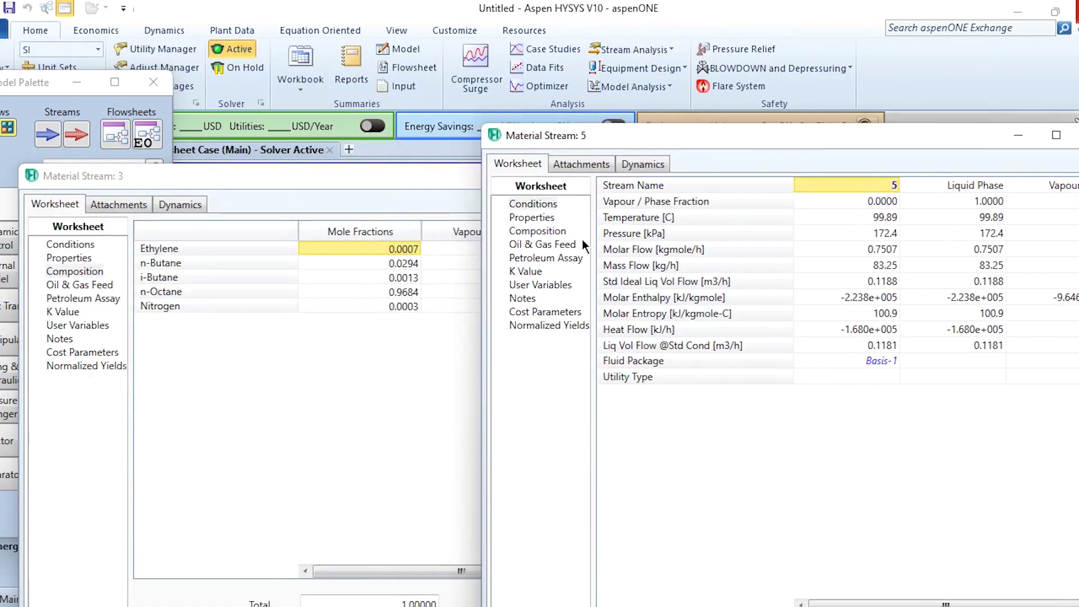
{"action": "left_click", "coordinate": [545, 234]}
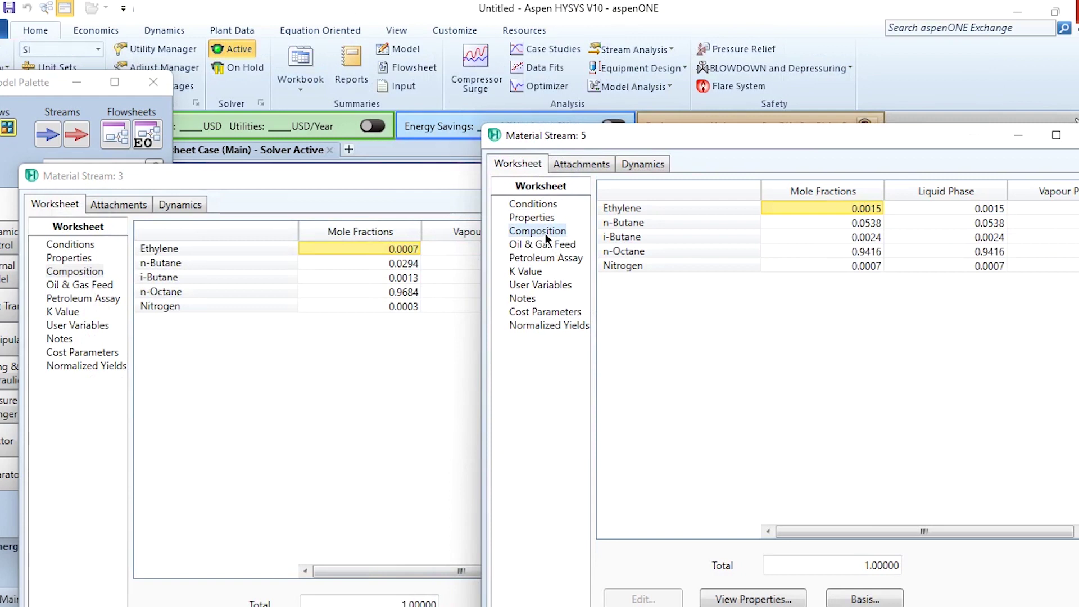
{"action": "left_click", "coordinate": [1076, 135]}
{"action": "left_click", "coordinate": [631, 175]}
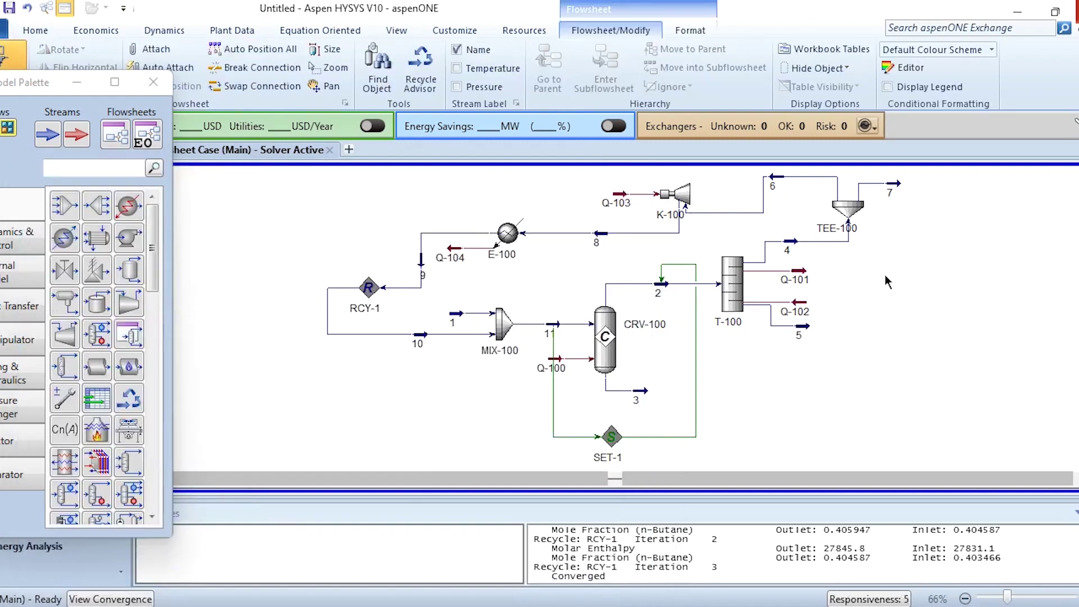
{"action": "mouse_move", "coordinate": [606, 322]}
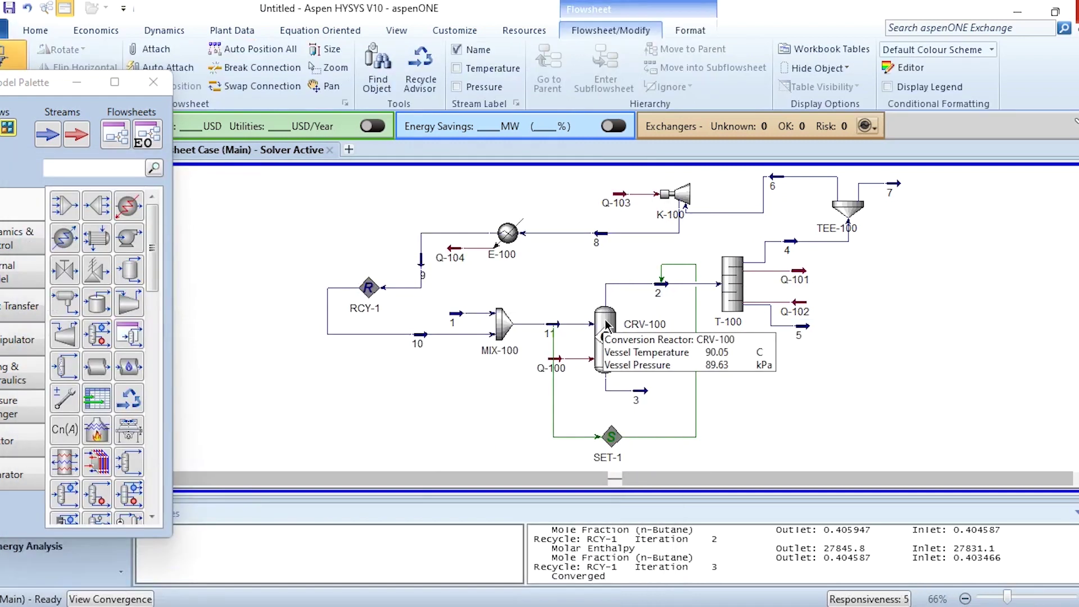